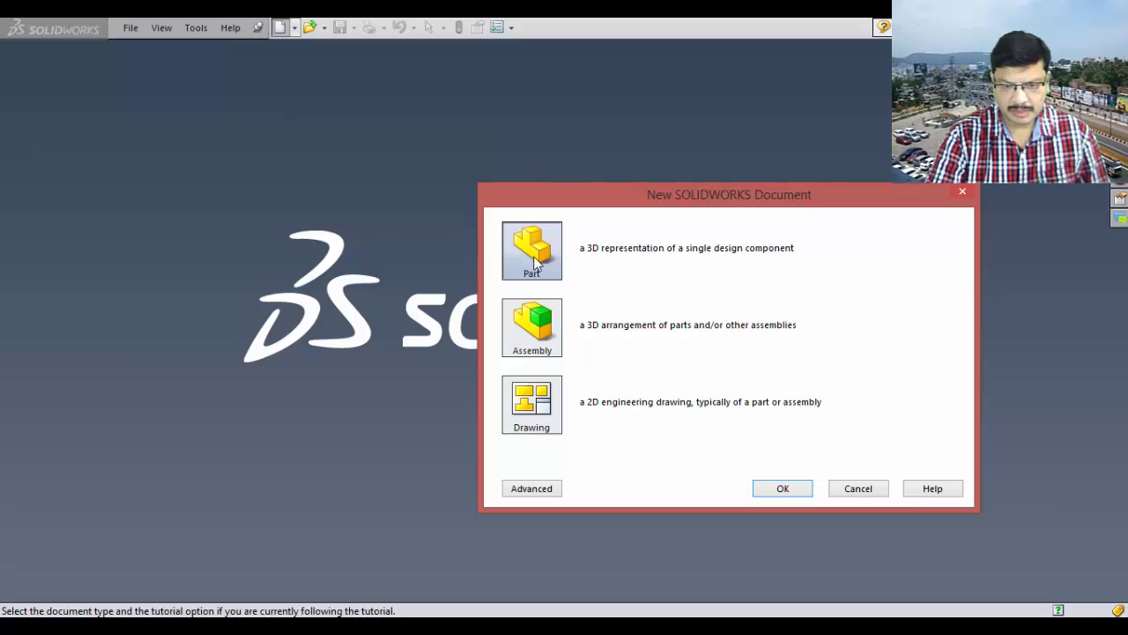
Create a new part document and check its unit system in the document properties.
{"action": "left_click", "coordinate": [782, 489]}
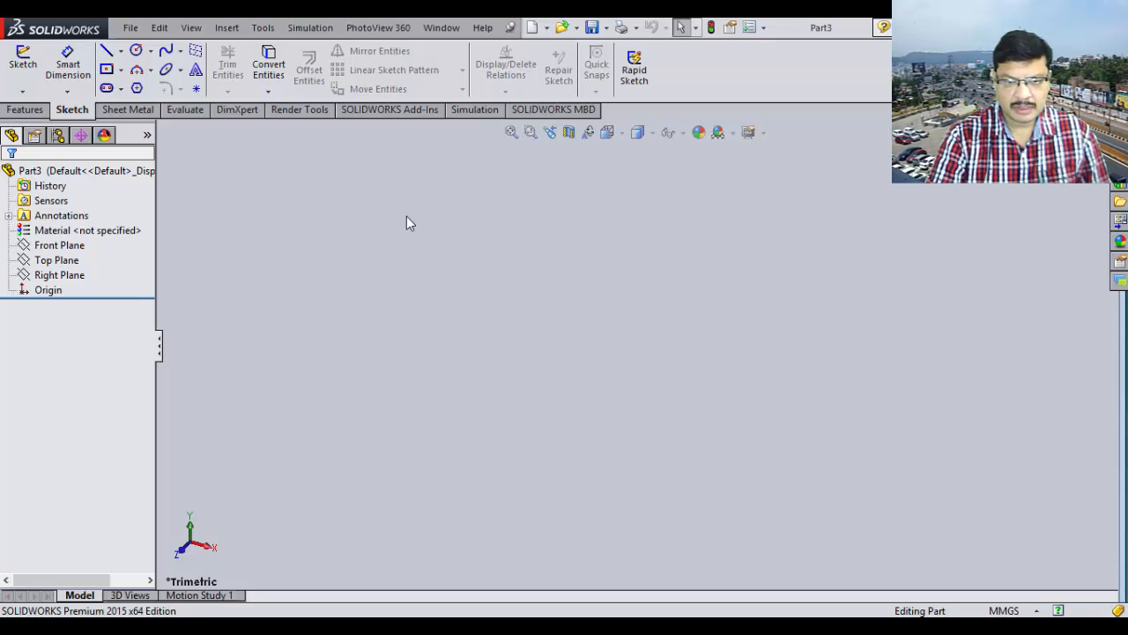
{"action": "left_click", "coordinate": [765, 29]}
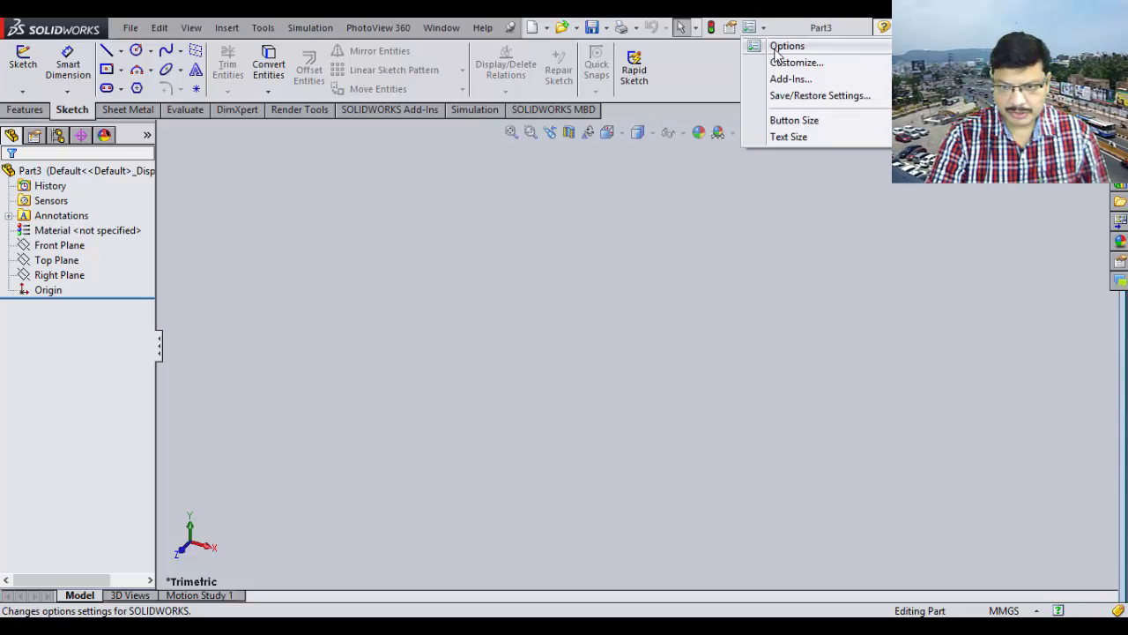
{"action": "left_click", "coordinate": [775, 49]}
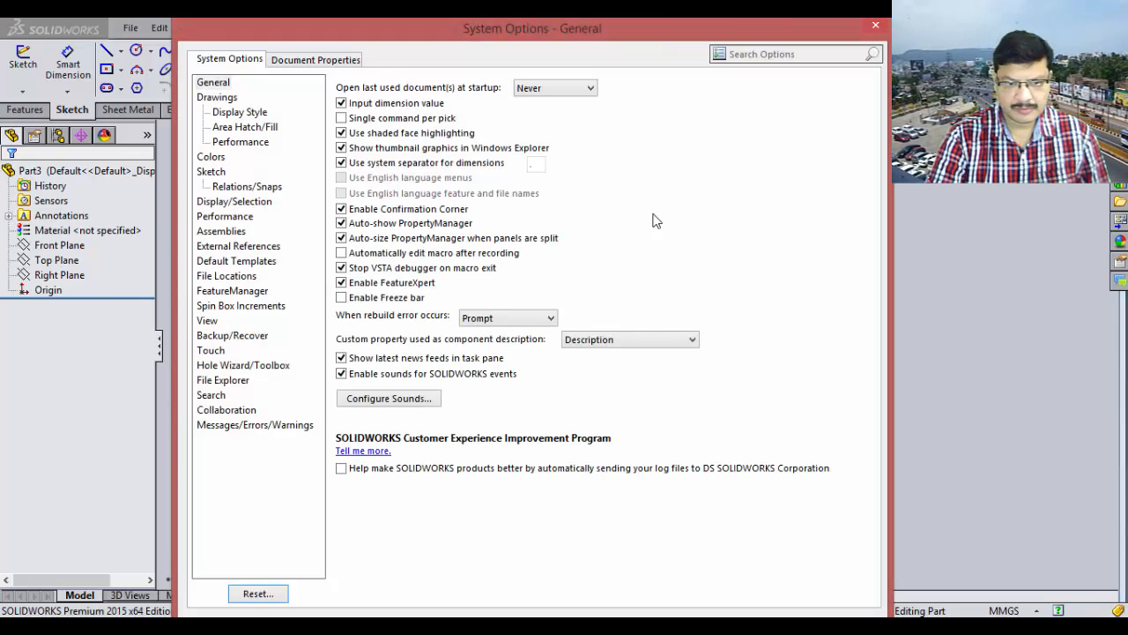
{"action": "left_click", "coordinate": [294, 61]}
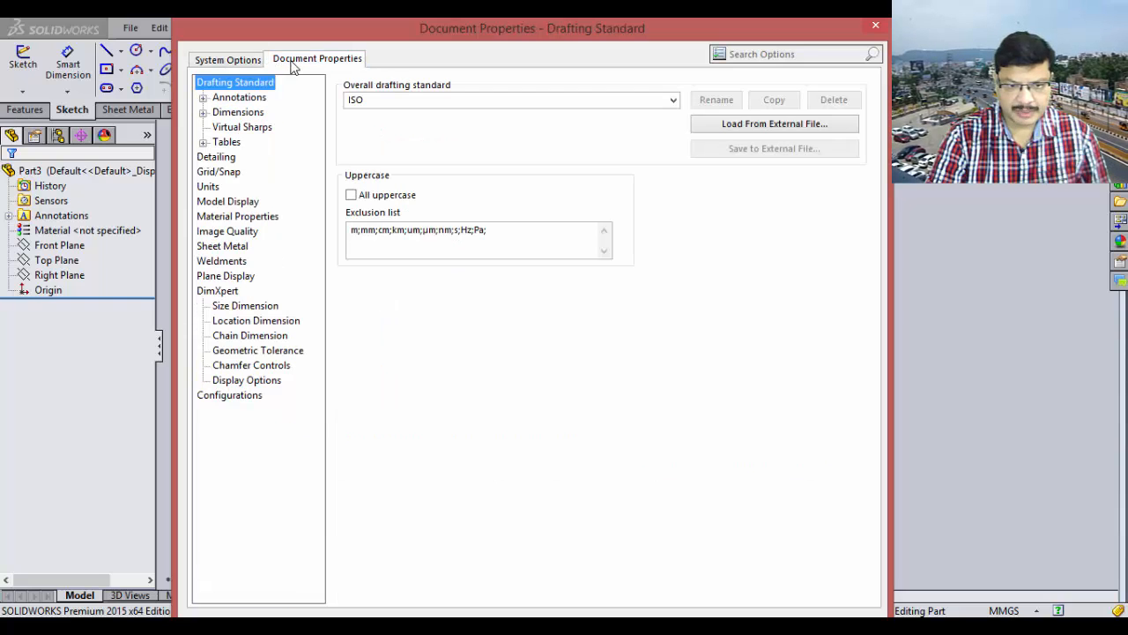
{"action": "left_click", "coordinate": [210, 187]}
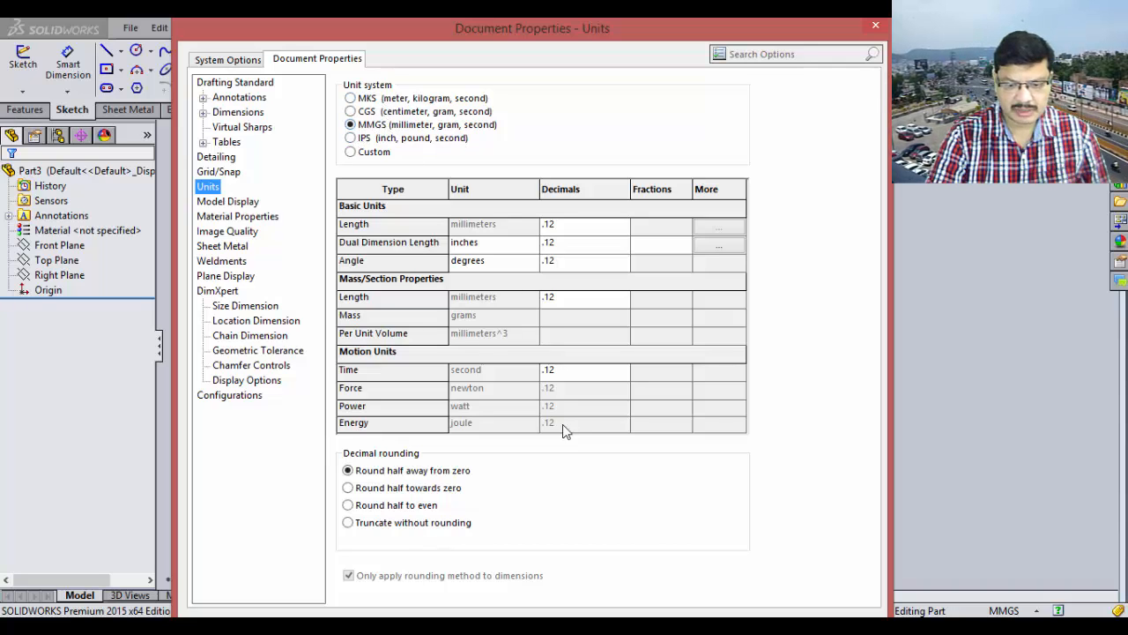
{"action": "key", "text": "Return"}
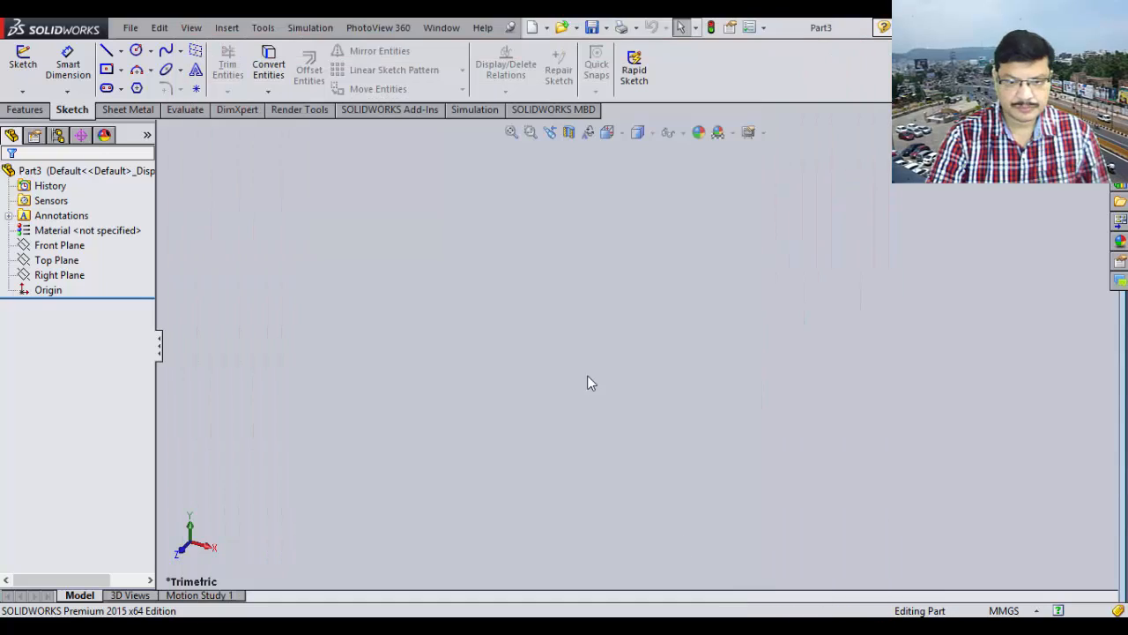
Start a sketch on the Front Plane and draw a center rectangle about 165 by 83 mm centred on the origin.
{"action": "left_click", "coordinate": [63, 248]}
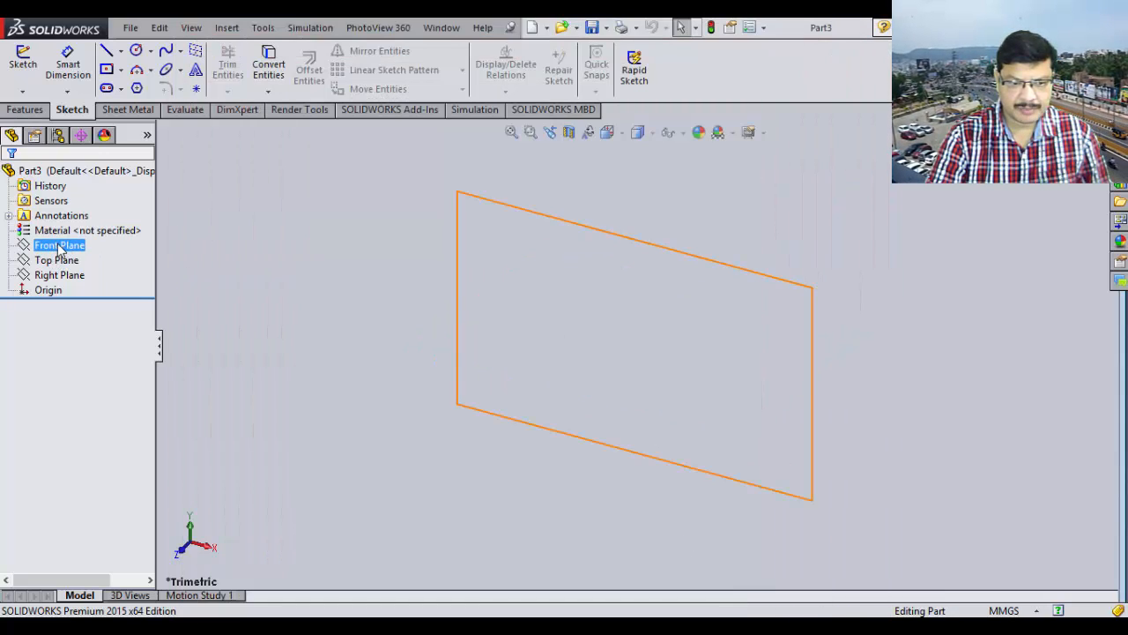
{"action": "right_click", "coordinate": [60, 250]}
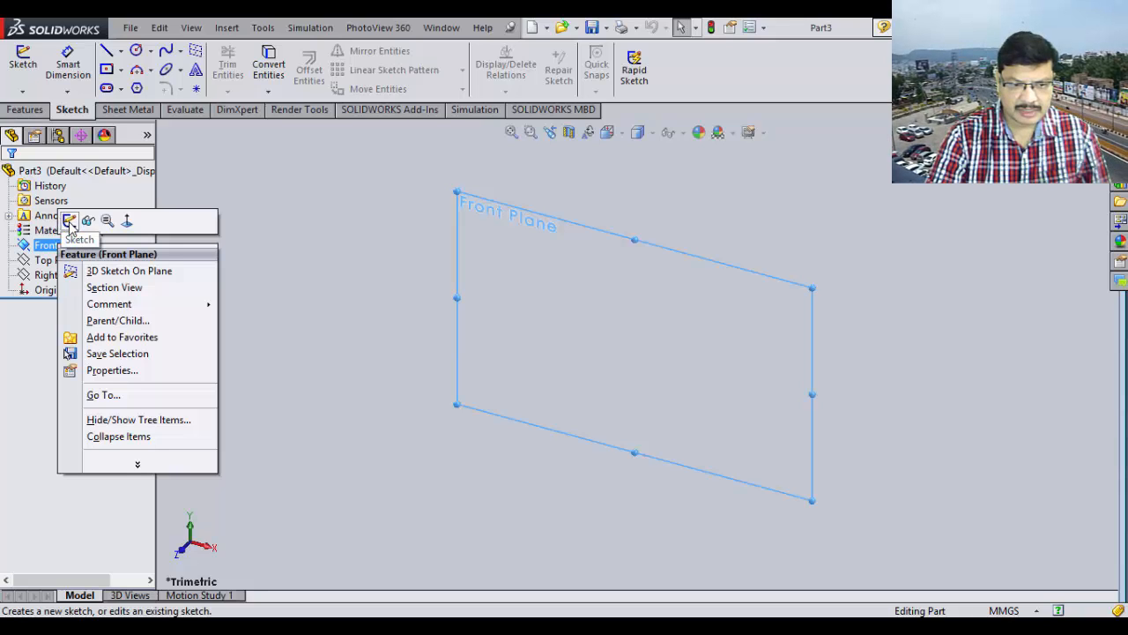
{"action": "left_click", "coordinate": [70, 221]}
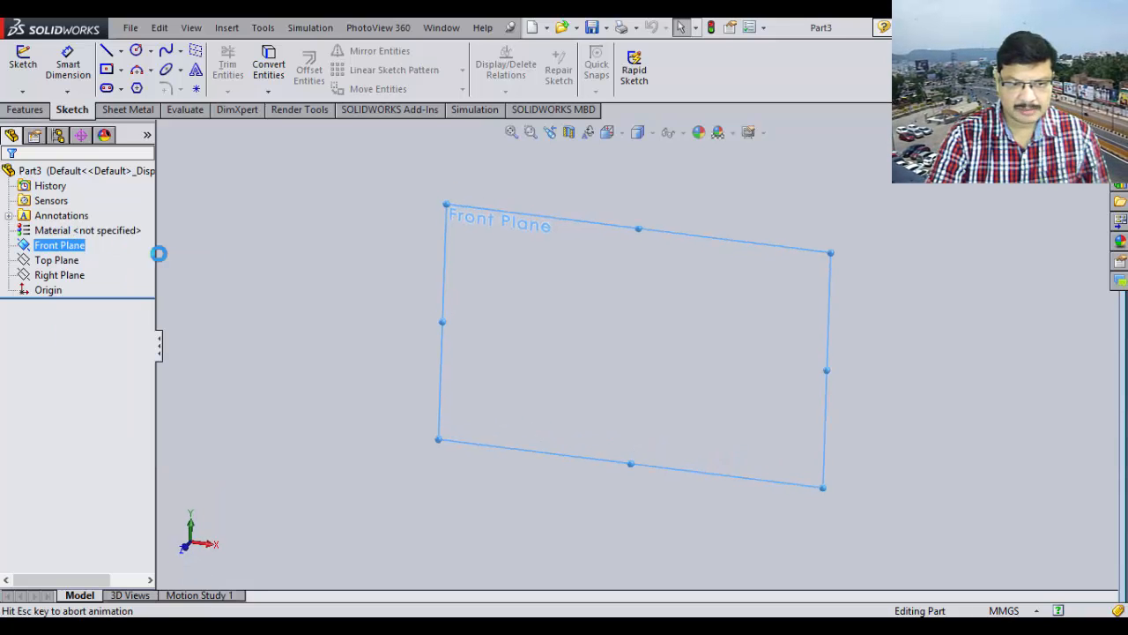
{"action": "left_click", "coordinate": [107, 70]}
{"action": "left_click", "coordinate": [636, 344]}
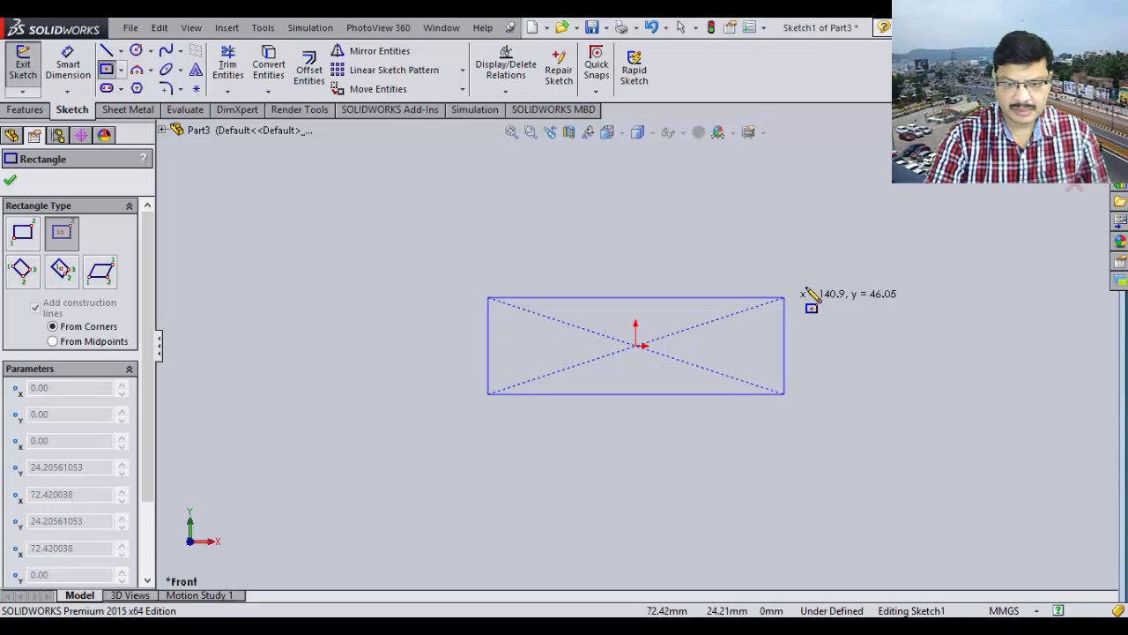
{"action": "left_click", "coordinate": [810, 257]}
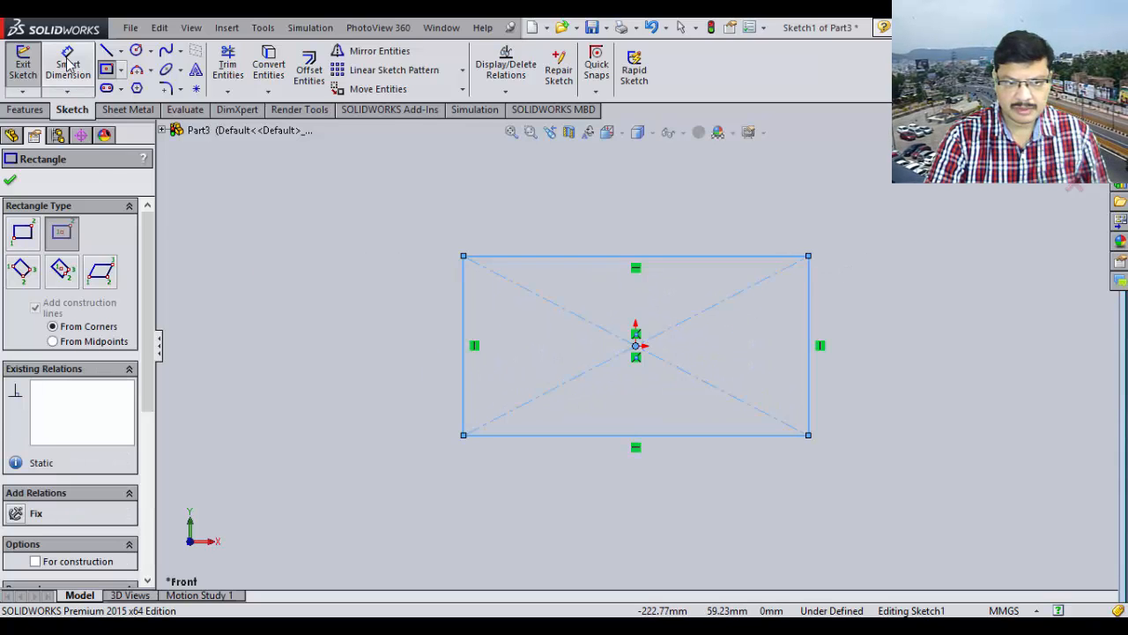
{"action": "key", "text": "Escape"}
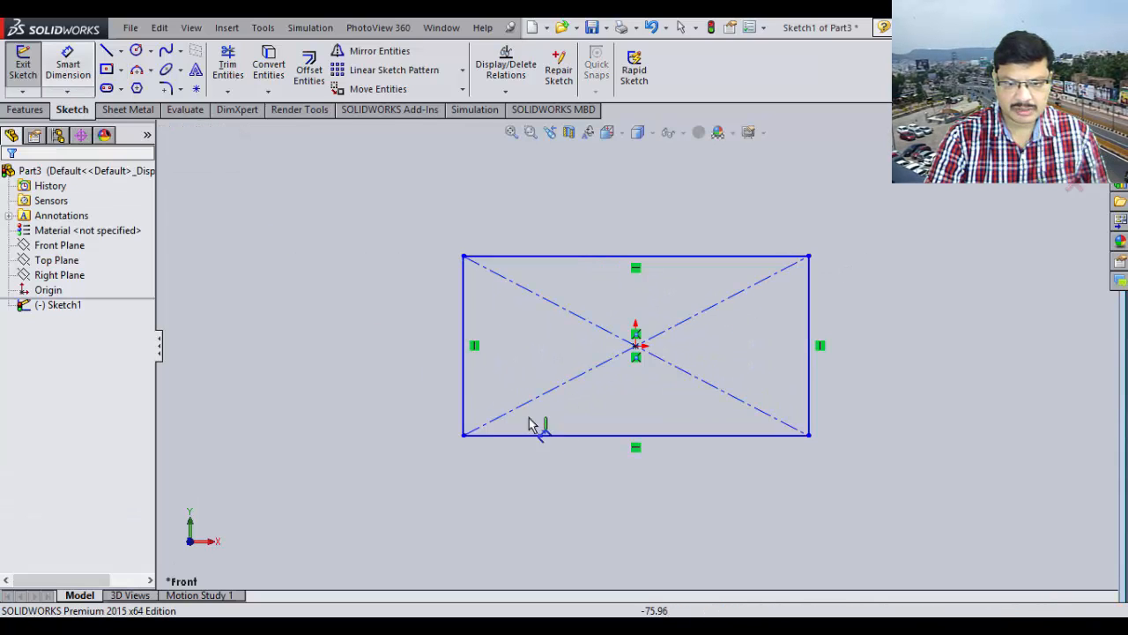
Dimension the rectangle to 160 mm wide and 100 mm high.
{"action": "left_click", "coordinate": [623, 436]}
{"action": "key", "text": "d"}
{"action": "left_click", "coordinate": [627, 483]}
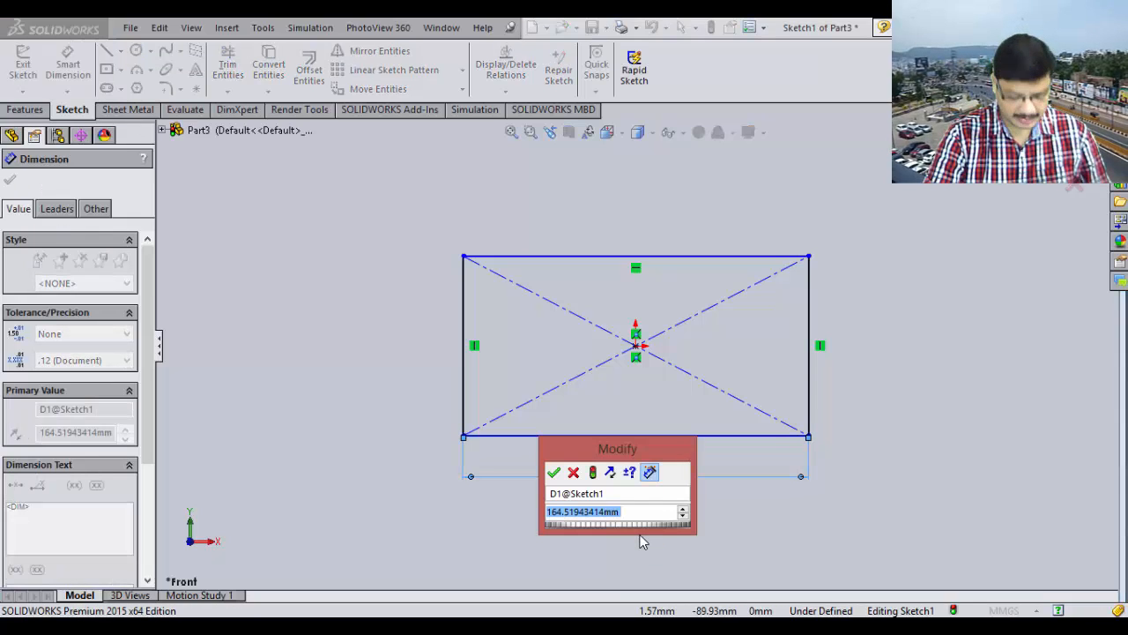
{"action": "type", "text": "160"}
{"action": "key", "text": "Return"}
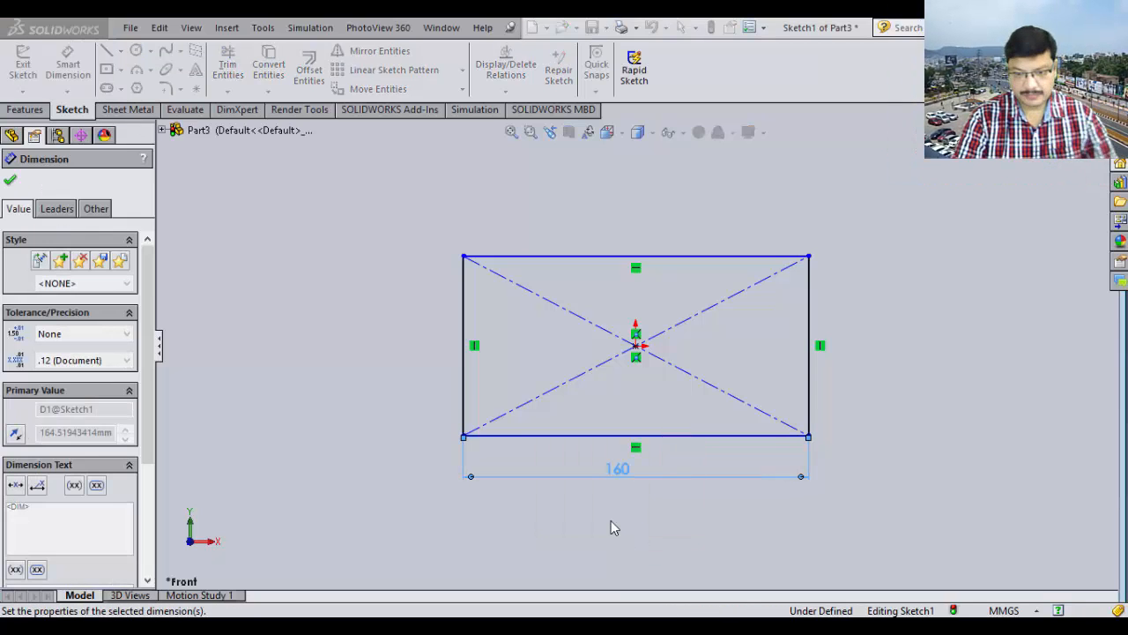
{"action": "left_click", "coordinate": [463, 375]}
{"action": "left_click", "coordinate": [431, 373]}
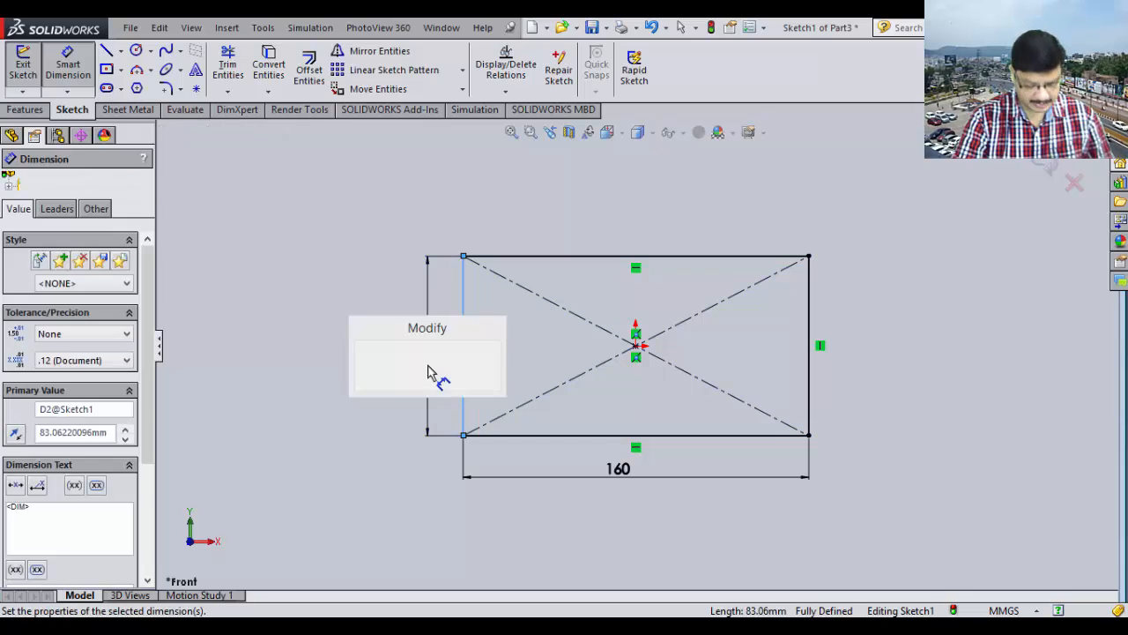
{"action": "type", "text": "100"}
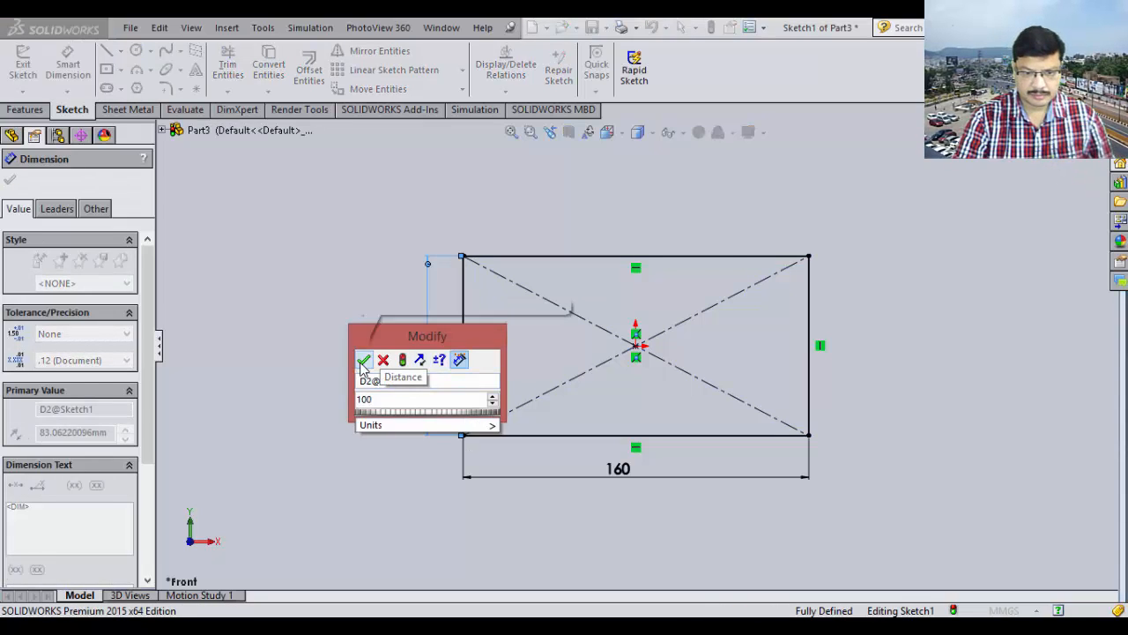
{"action": "key", "text": "Return"}
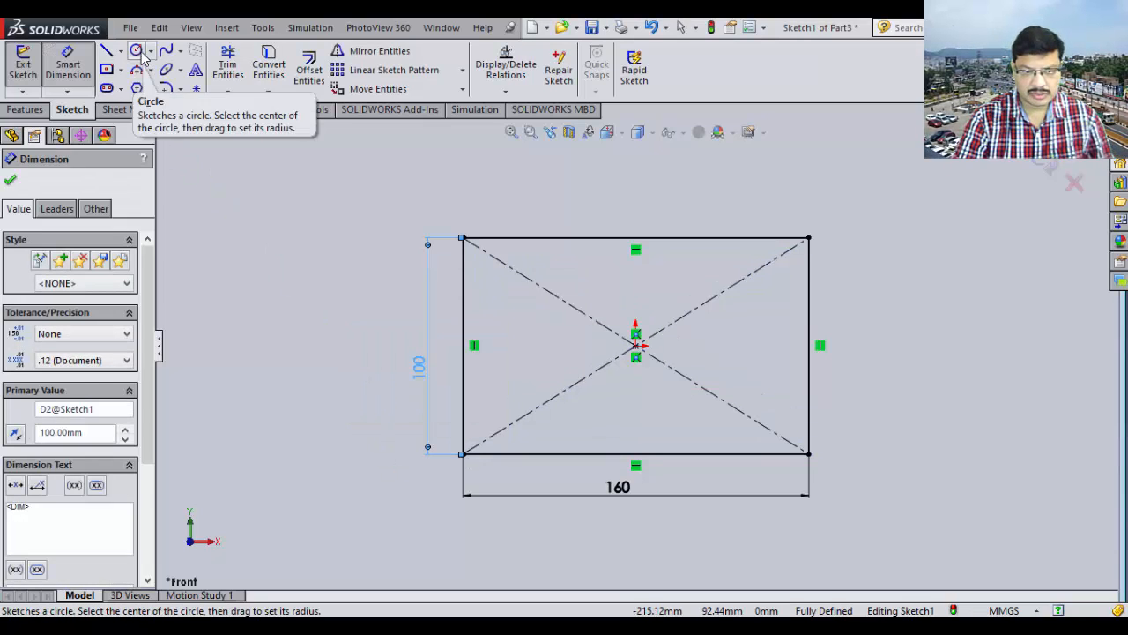
Sketch a circle of about 17 mm radius at the origin and one of about 14 mm radius centred on the rectangle's lower-right corner.
{"action": "left_click", "coordinate": [637, 347]}
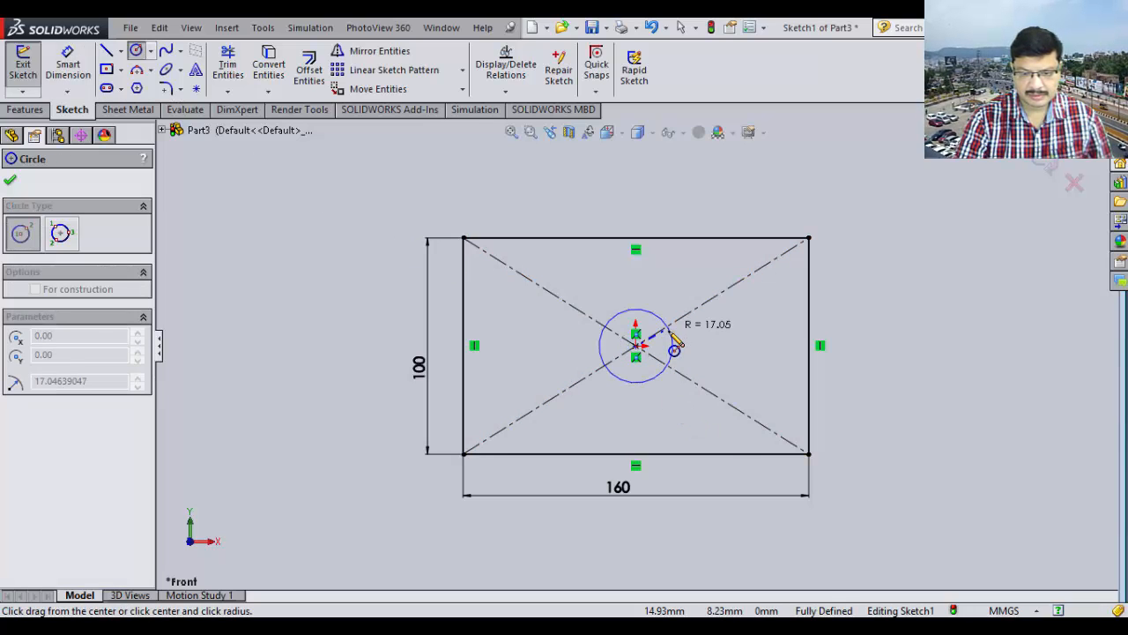
{"action": "left_click", "coordinate": [672, 346]}
{"action": "left_click", "coordinate": [808, 454]}
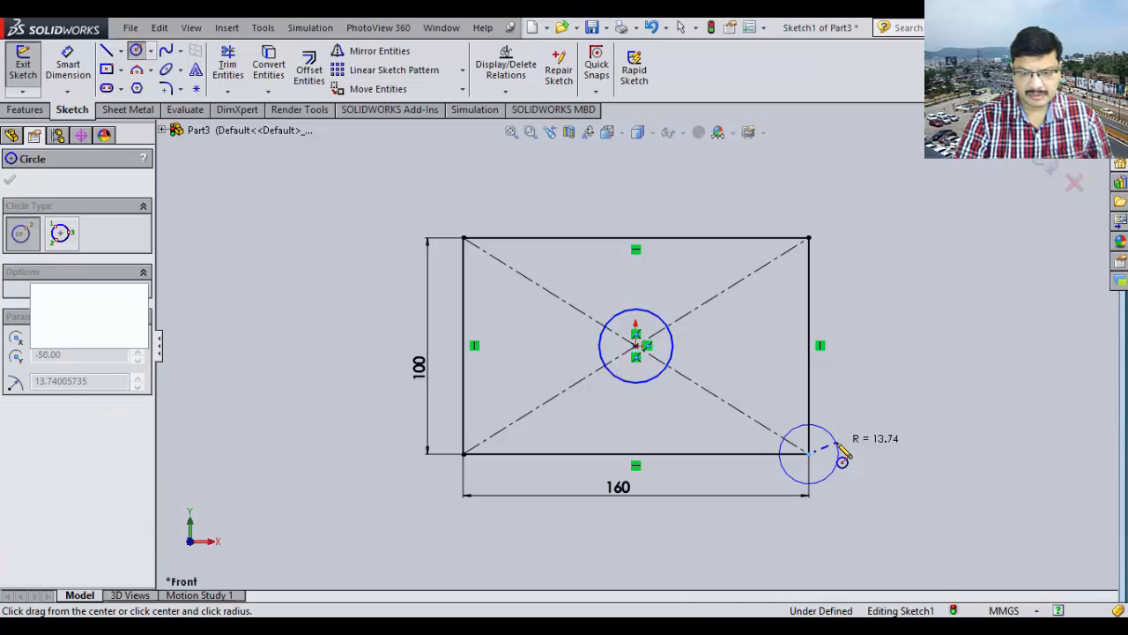
{"action": "left_click", "coordinate": [838, 454]}
Dimension the origin circle and the corner circle to a diameter of 20 mm each.
{"action": "left_click", "coordinate": [68, 63]}
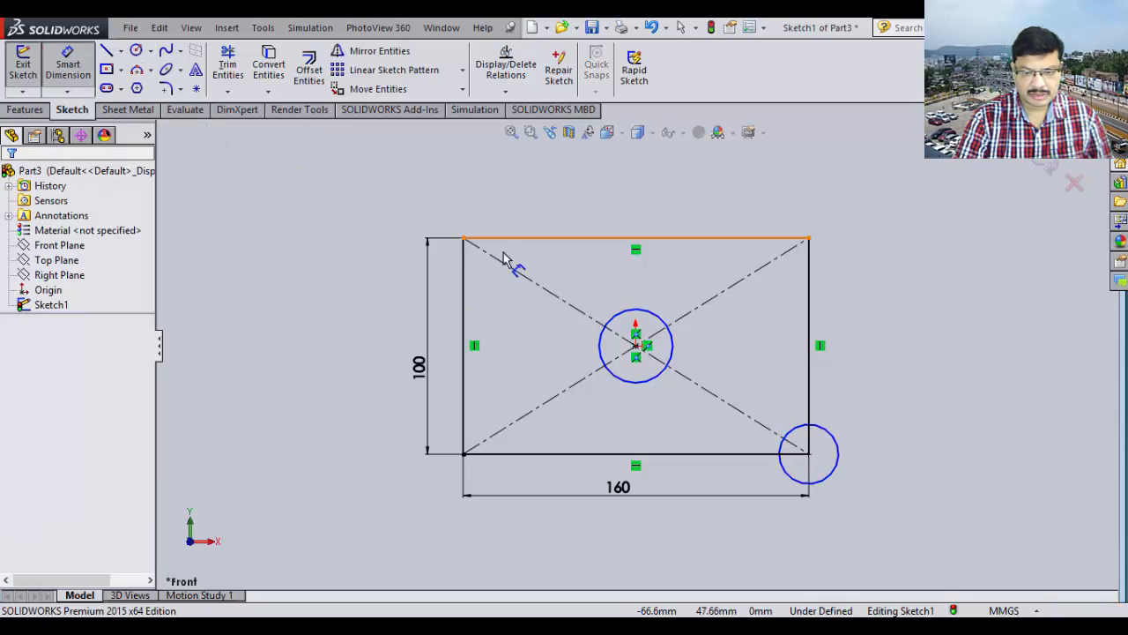
{"action": "left_click", "coordinate": [680, 346]}
{"action": "left_click", "coordinate": [753, 347]}
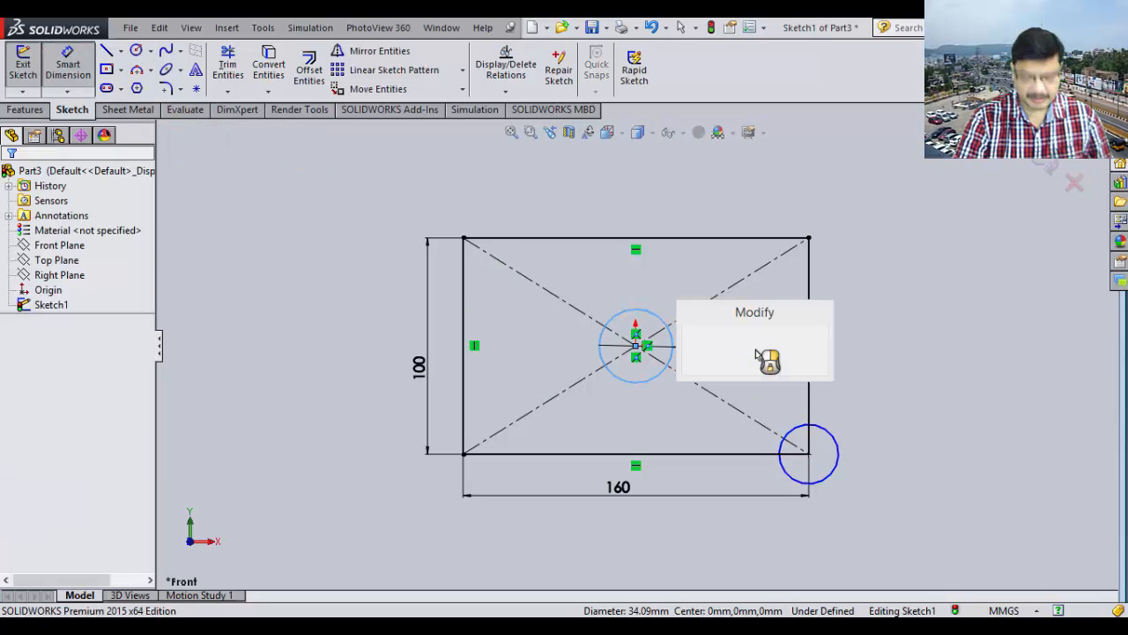
{"action": "type", "text": "20"}
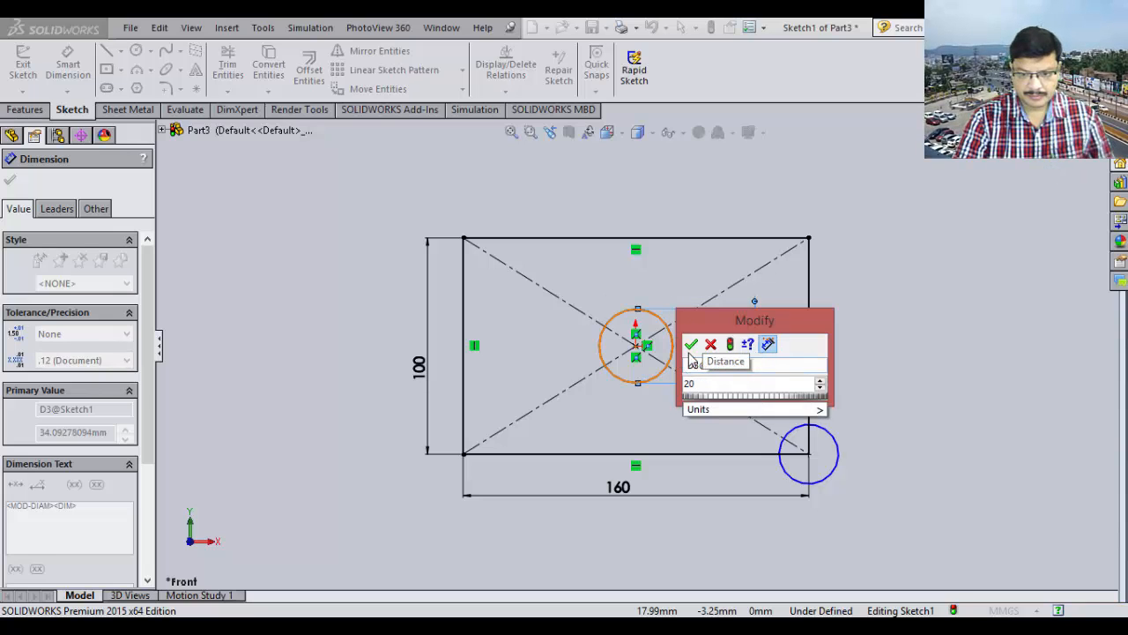
{"action": "left_click", "coordinate": [692, 348]}
{"action": "left_click", "coordinate": [838, 451]}
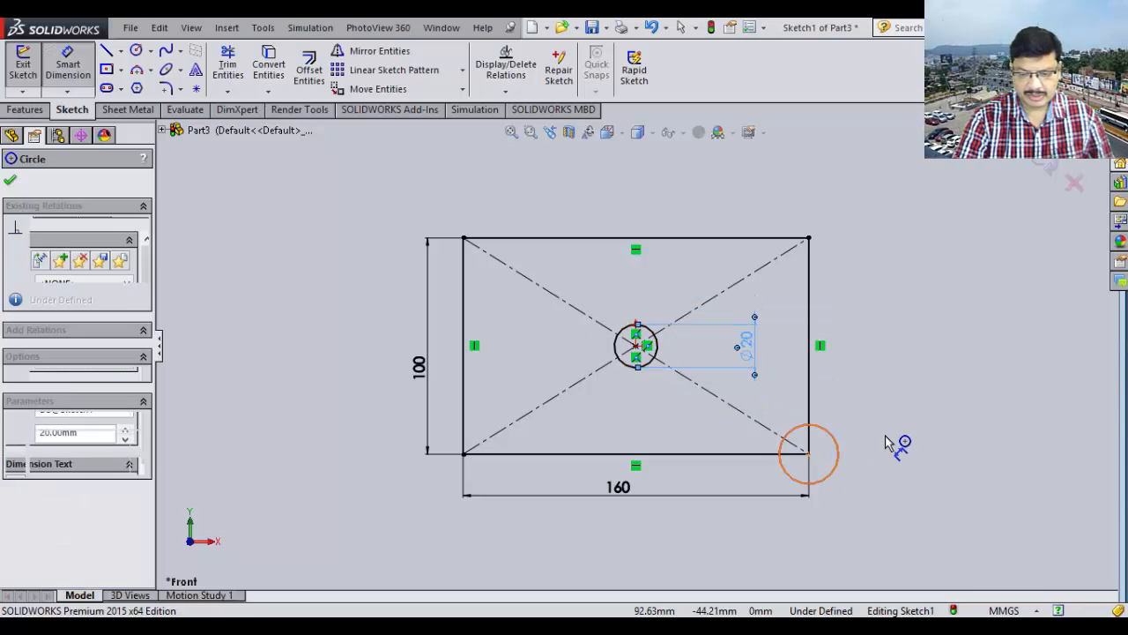
{"action": "left_click", "coordinate": [890, 437]}
{"action": "type", "text": "20"}
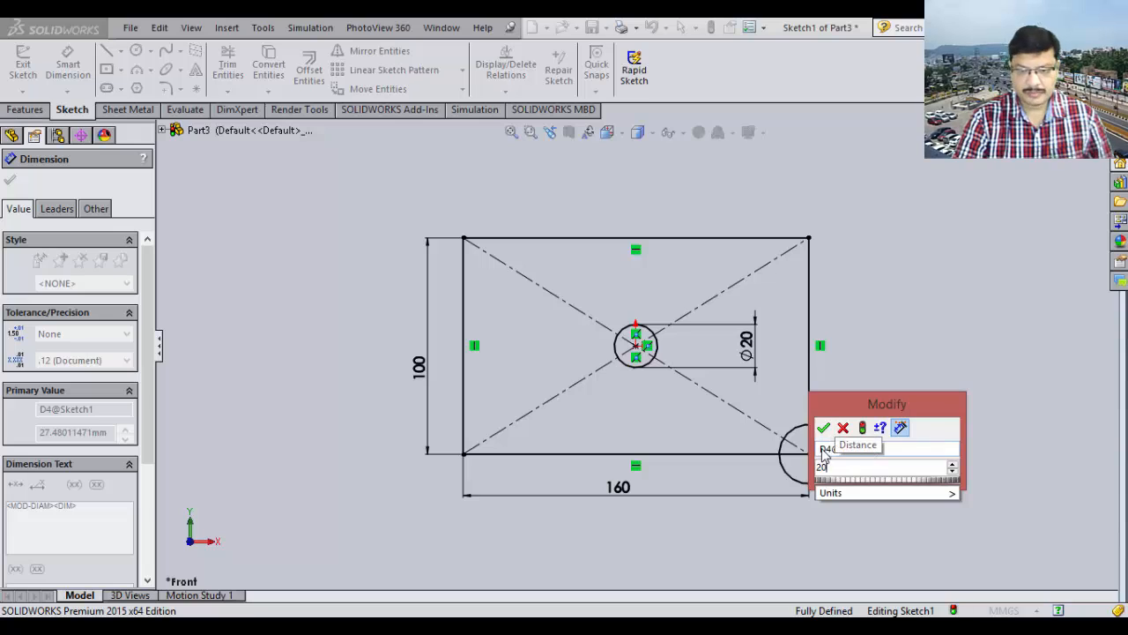
{"action": "left_click", "coordinate": [823, 430]}
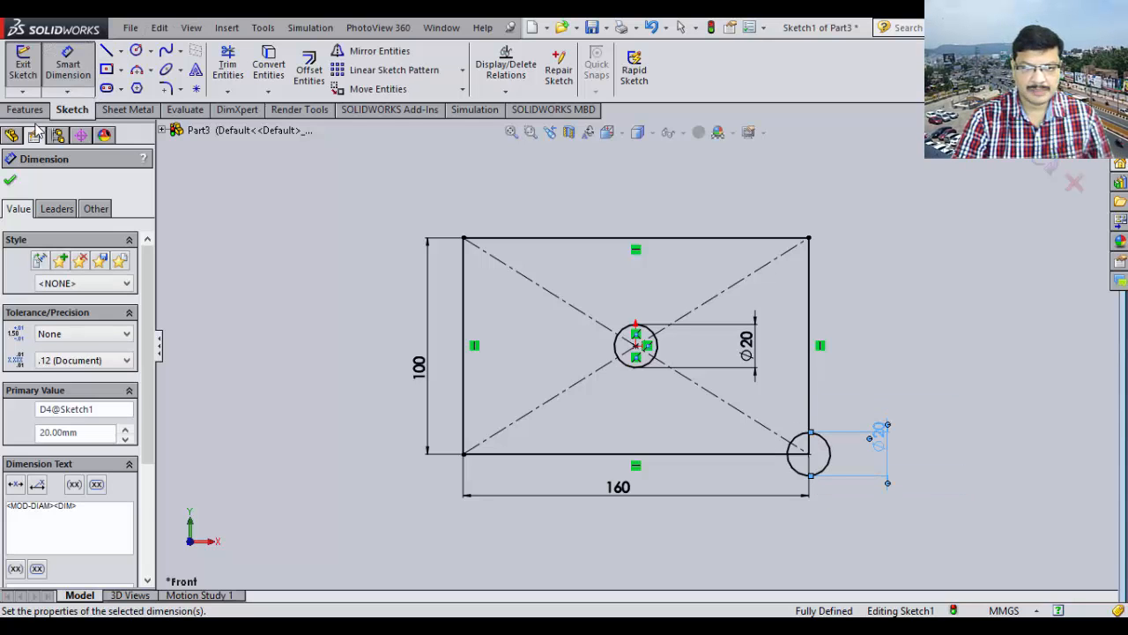
{"action": "left_click", "coordinate": [18, 180]}
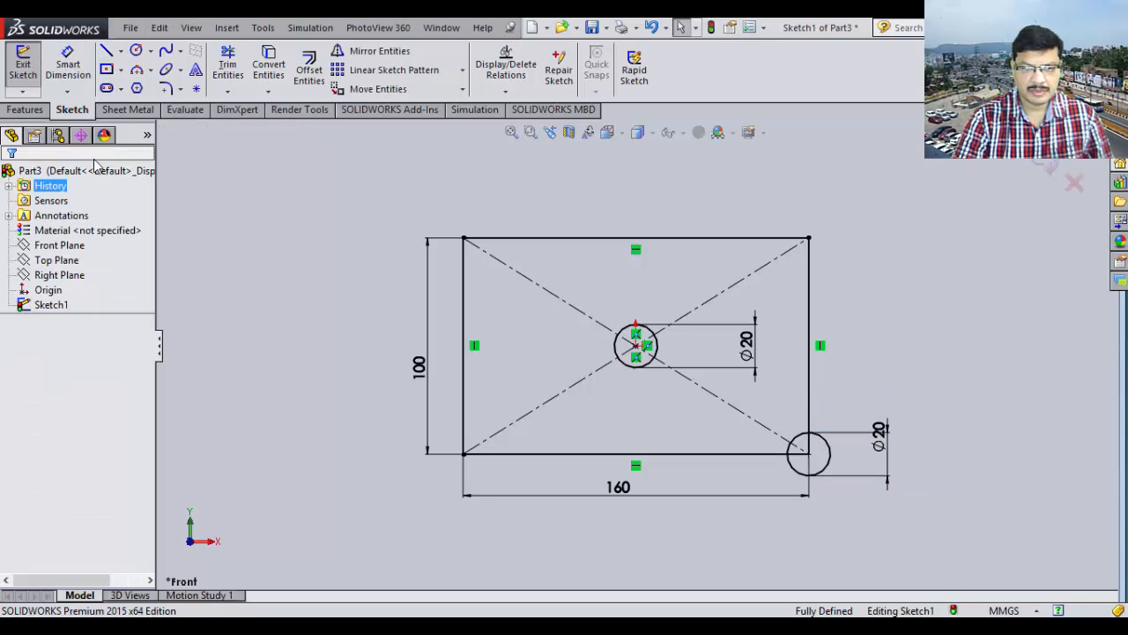
Add an equal-distance 20 mm sketch chamfer between the rectangle's top and right edges.
{"action": "left_click", "coordinate": [180, 89]}
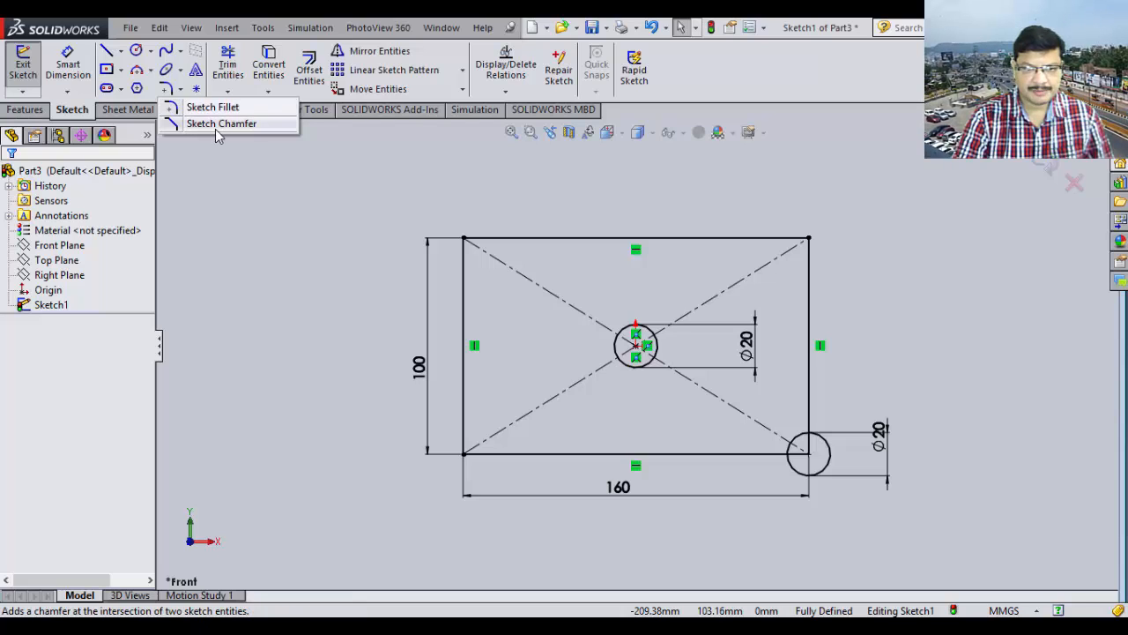
{"action": "left_click", "coordinate": [215, 129]}
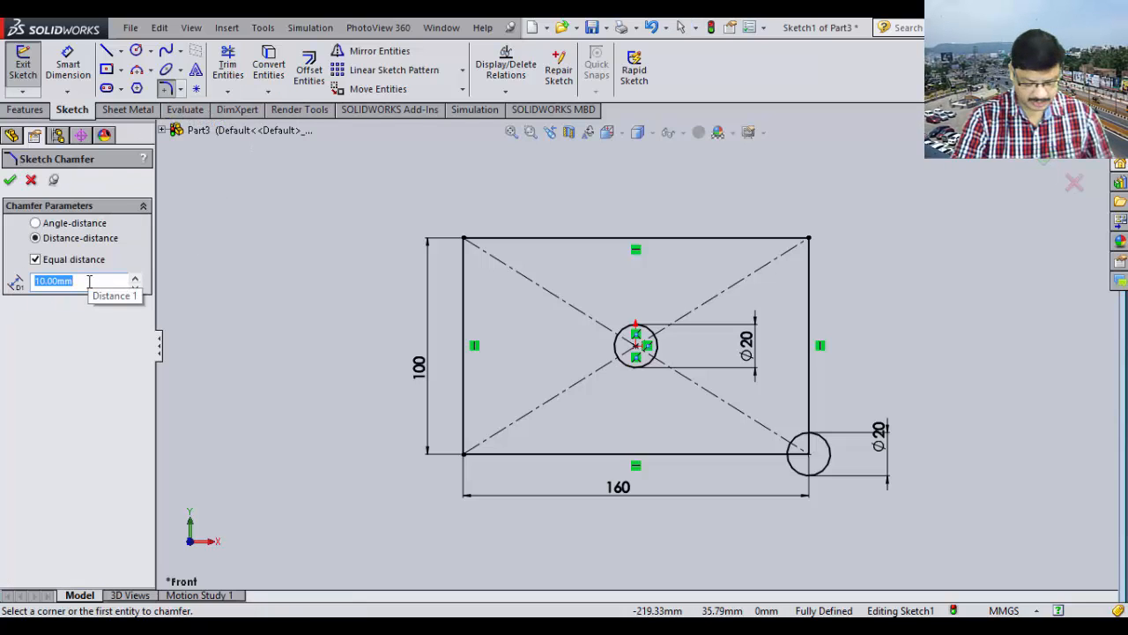
{"action": "type", "text": "20"}
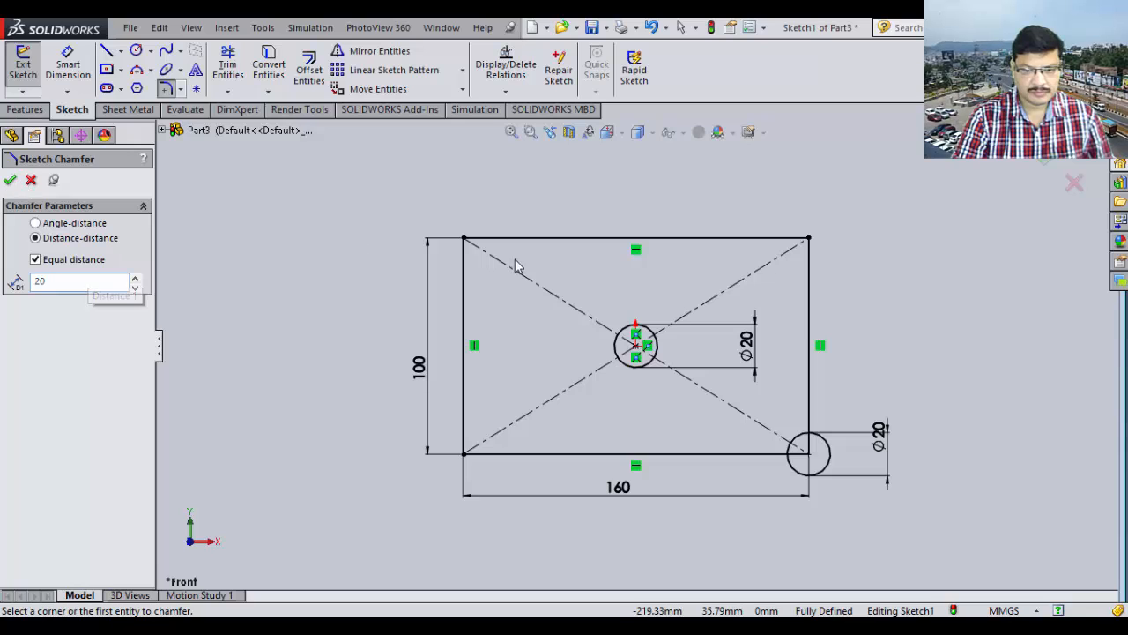
{"action": "left_click", "coordinate": [680, 240]}
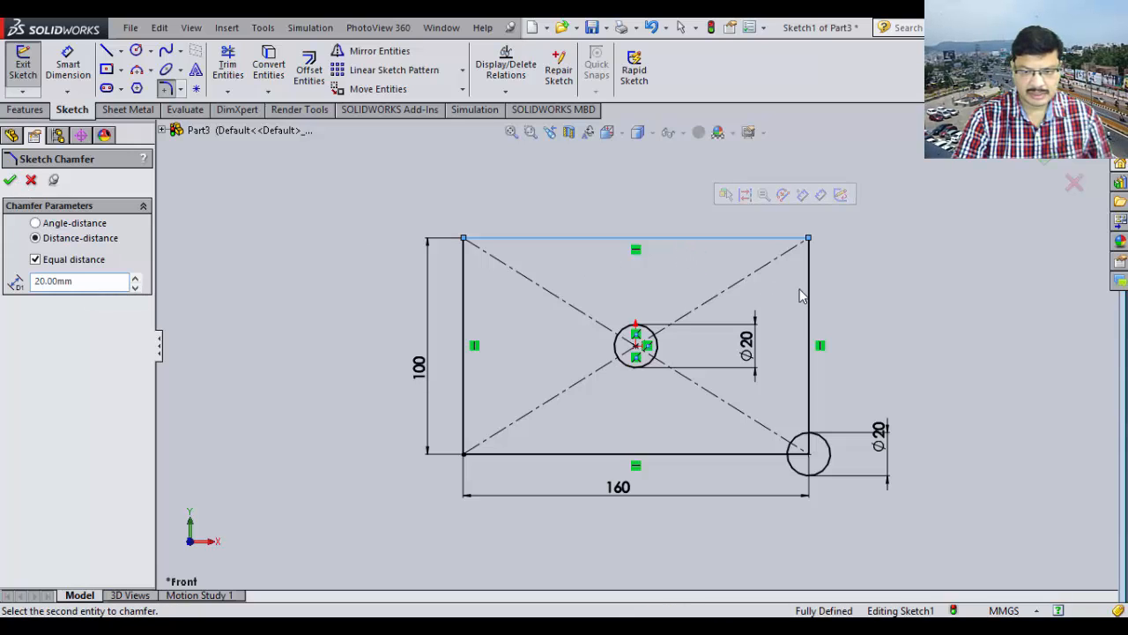
{"action": "left_click", "coordinate": [808, 290]}
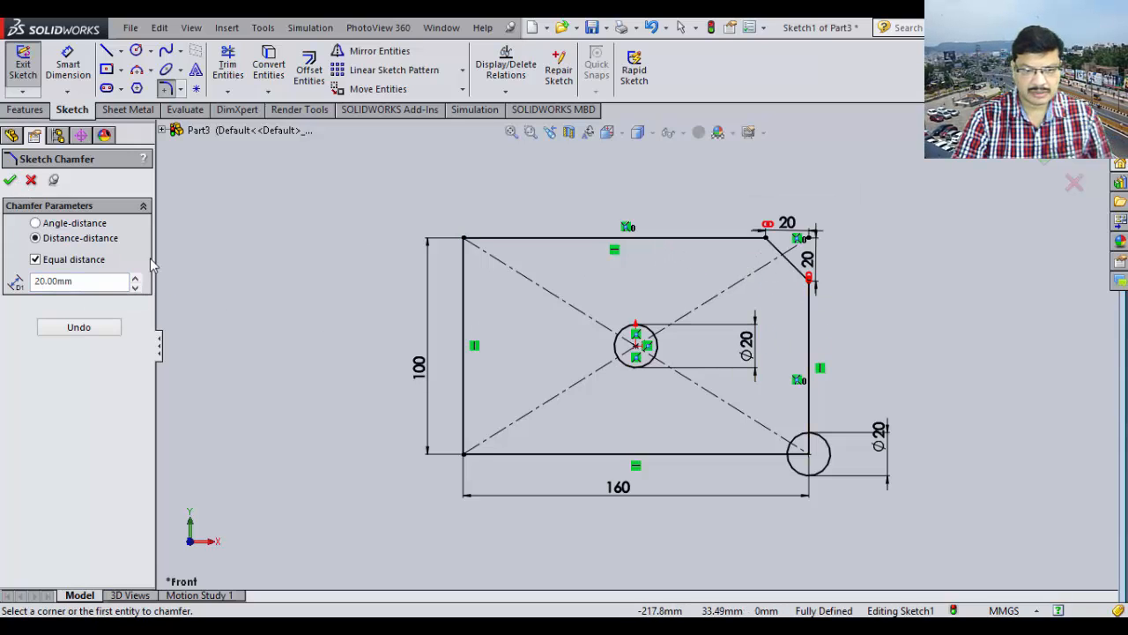
{"action": "left_click", "coordinate": [11, 180]}
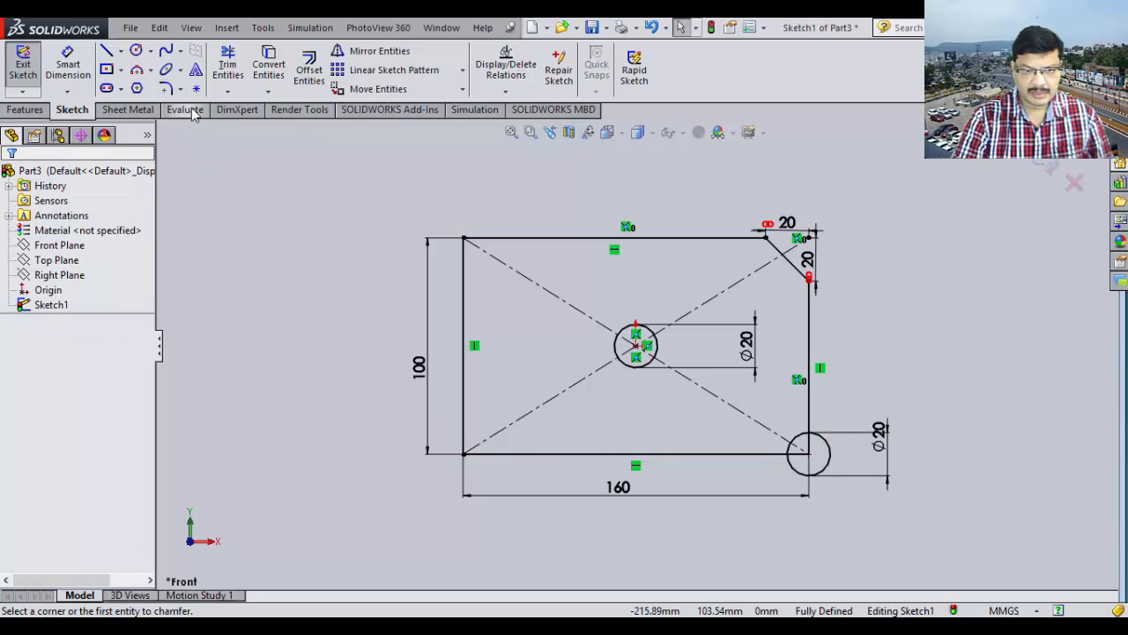
Trim the lower-right circle and the rectangle's corner lines with Power trim, leaving a concave arc at the corner.
{"action": "left_click", "coordinate": [228, 91]}
{"action": "left_click", "coordinate": [261, 107]}
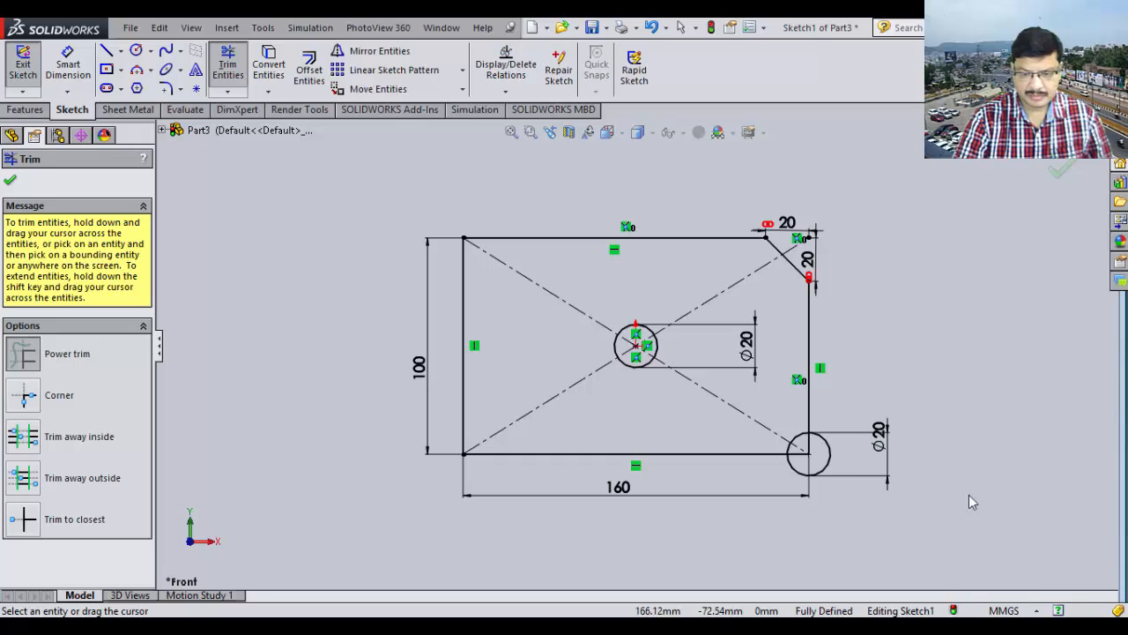
{"action": "left_click_drag", "start_coordinate": [835, 438], "coordinate": [798, 452]}
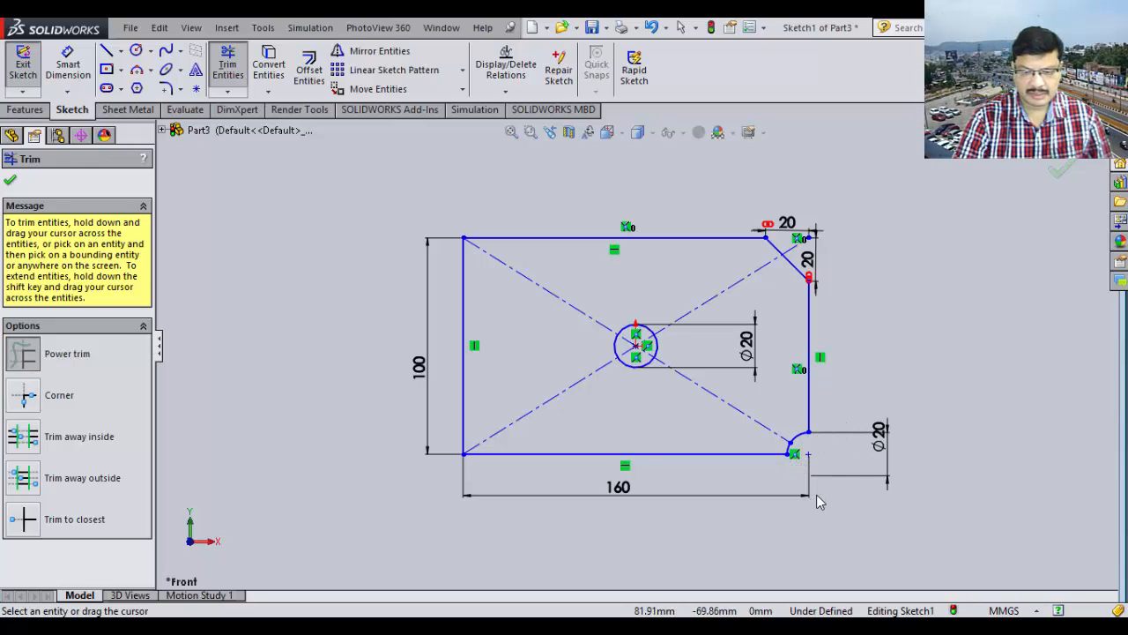
{"action": "left_click", "coordinate": [10, 180]}
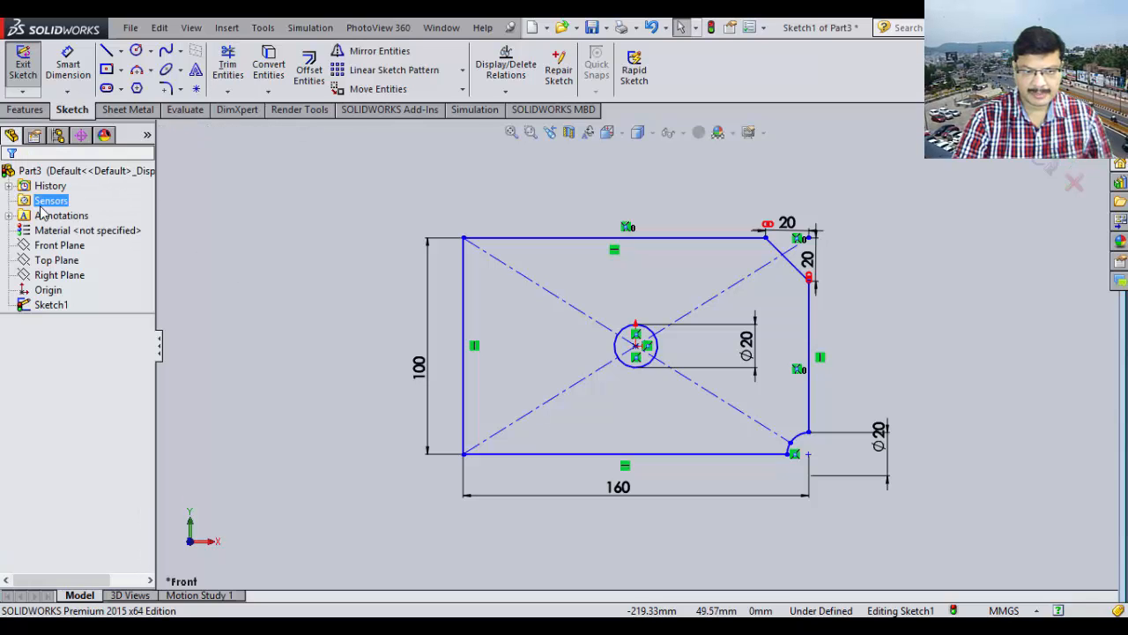
Finish the sketch and extrude the plate profile as a blind boss 10 mm deep, viewed in isometric.
{"action": "left_click", "coordinate": [1049, 166]}
{"action": "left_click", "coordinate": [606, 133]}
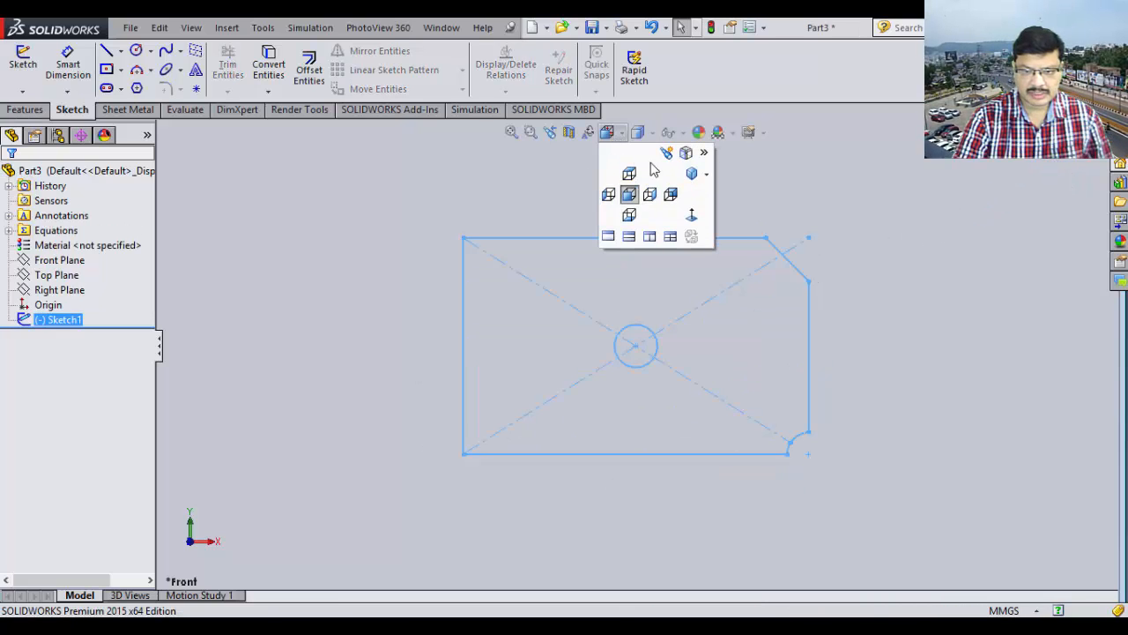
{"action": "left_click", "coordinate": [693, 174]}
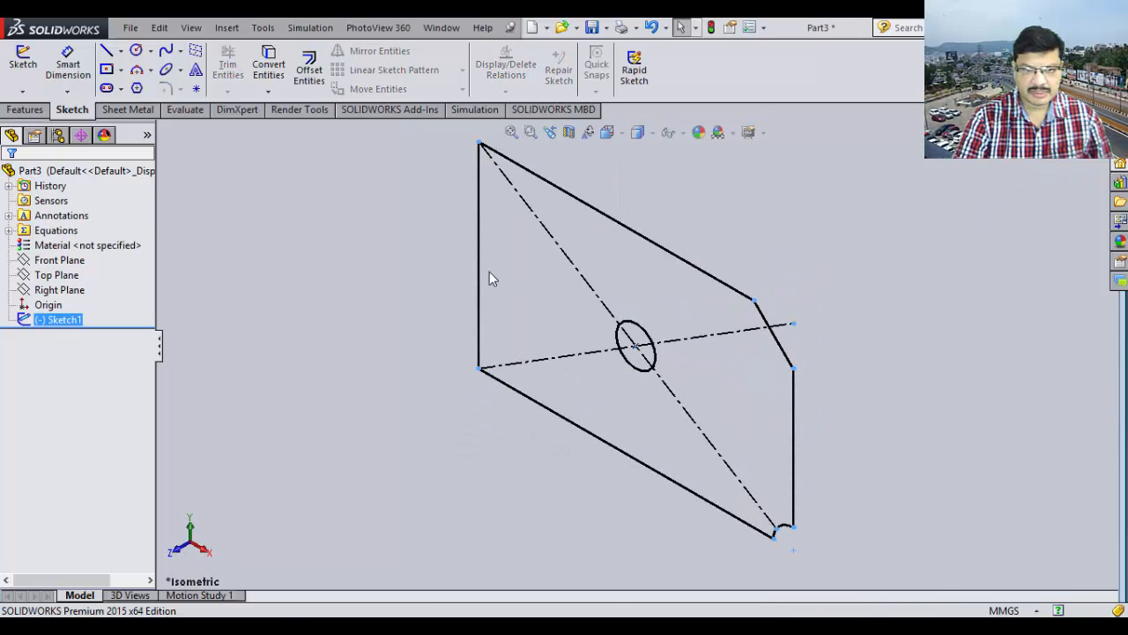
{"action": "left_click", "coordinate": [25, 109]}
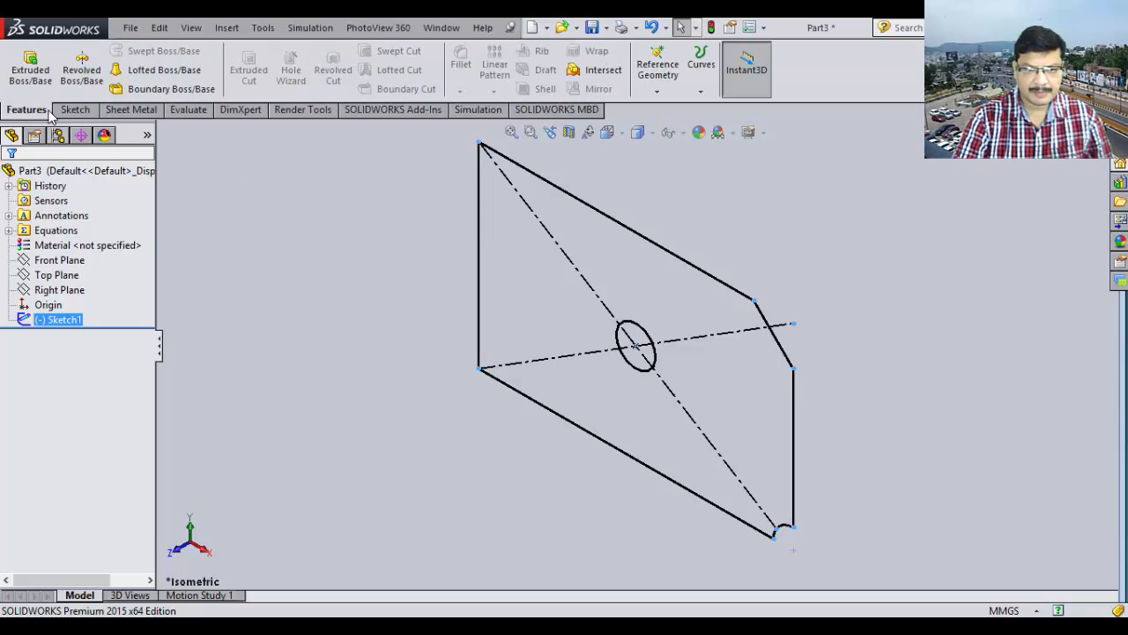
{"action": "left_click", "coordinate": [30, 69]}
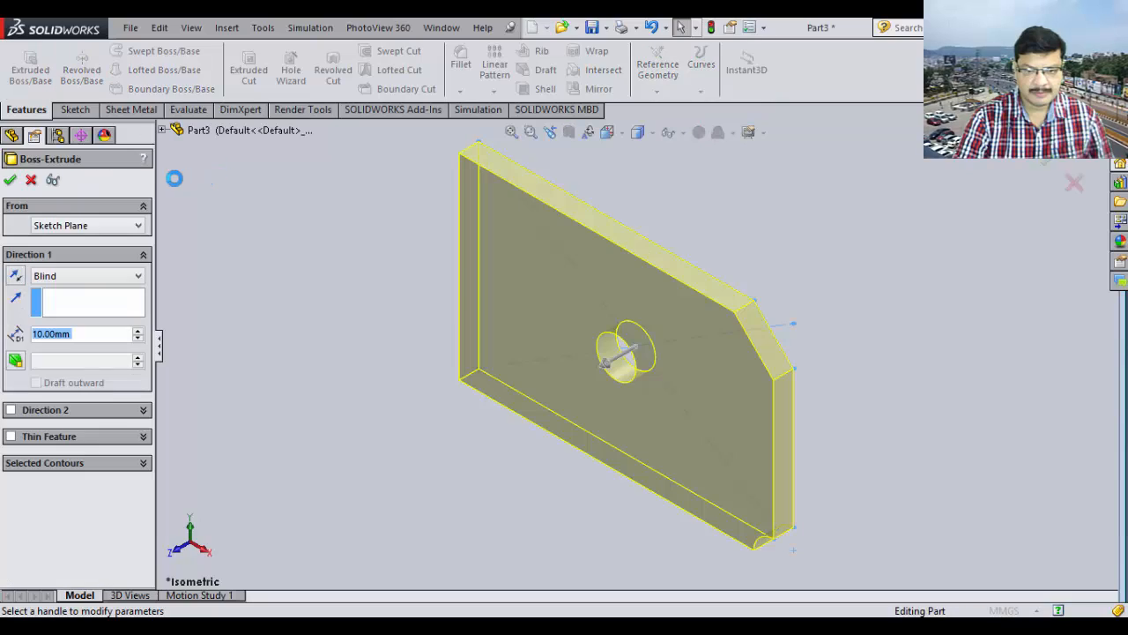
{"action": "left_click", "coordinate": [9, 181]}
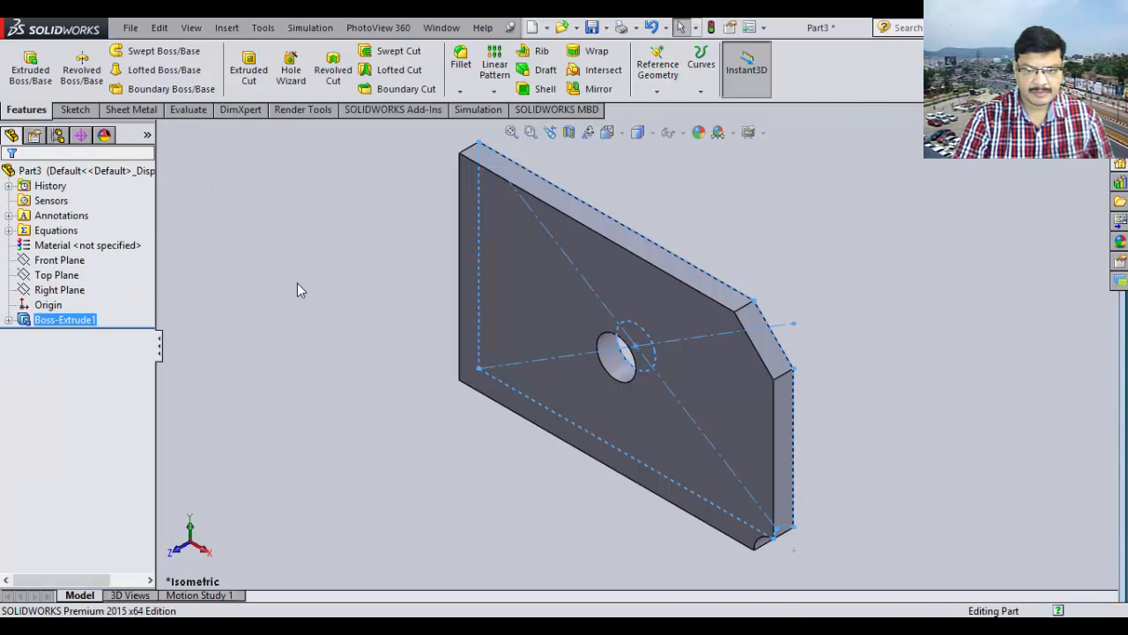
{"action": "key", "text": "z"}
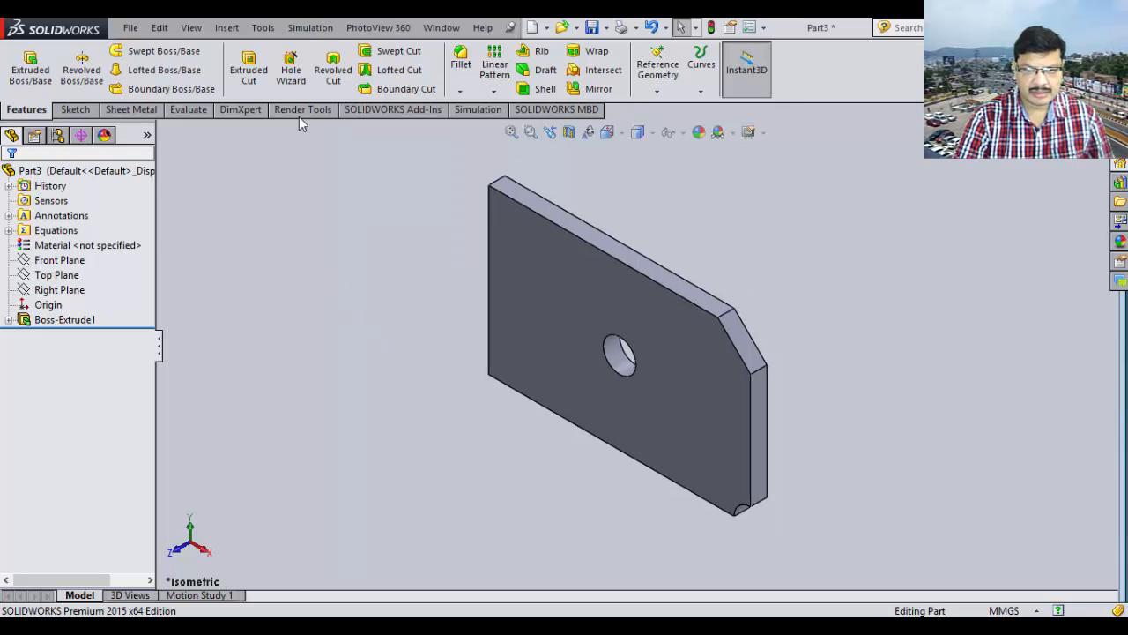
Enable the SOLIDWORKS Simulation add-in, both as active and for loading at start-up.
{"action": "left_click", "coordinate": [263, 28]}
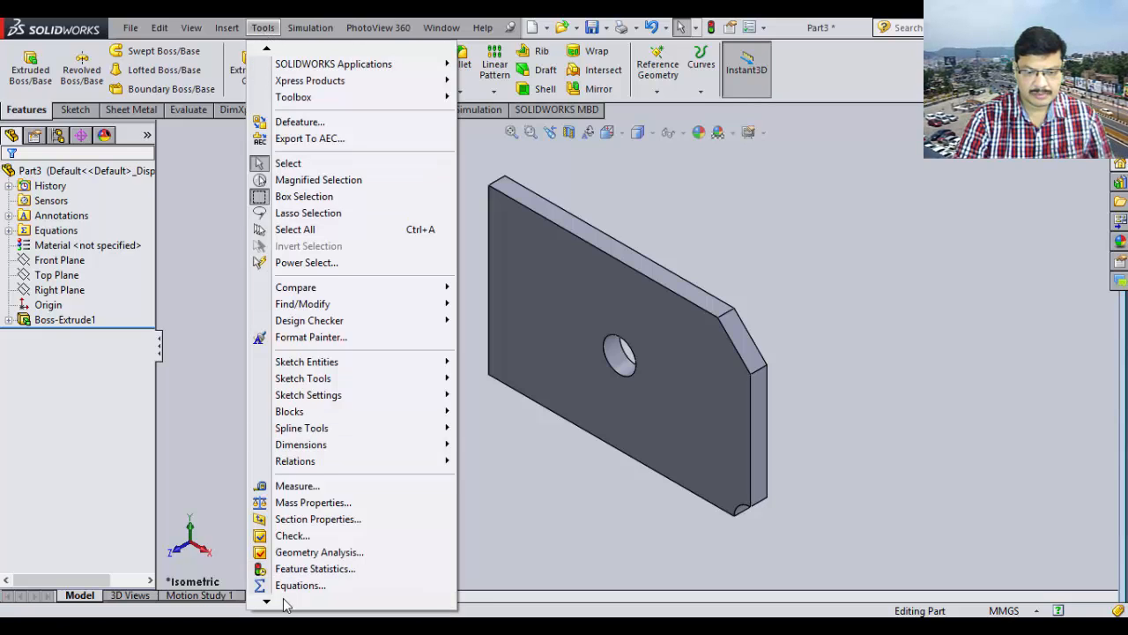
{"action": "mouse_move", "coordinate": [284, 603]}
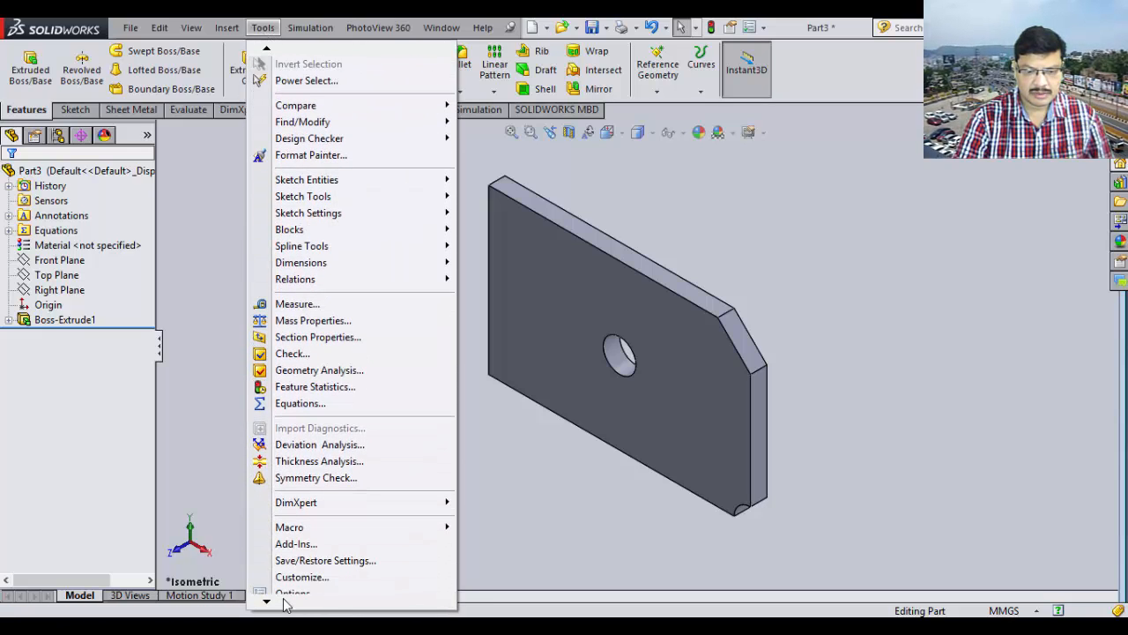
{"action": "left_click", "coordinate": [287, 524]}
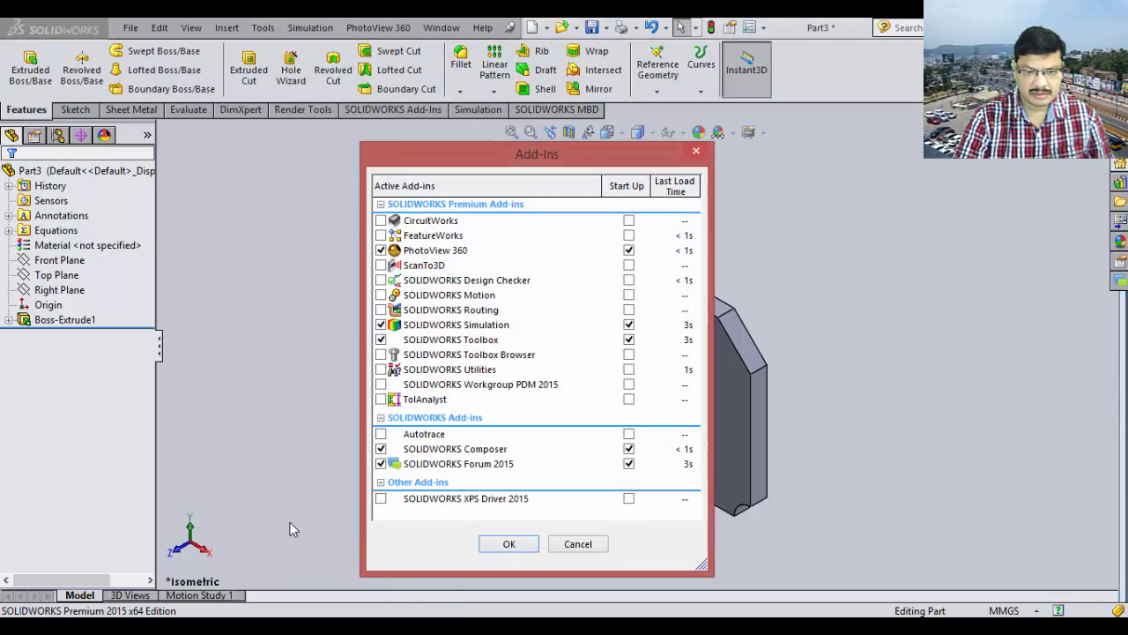
{"action": "left_click", "coordinate": [417, 327]}
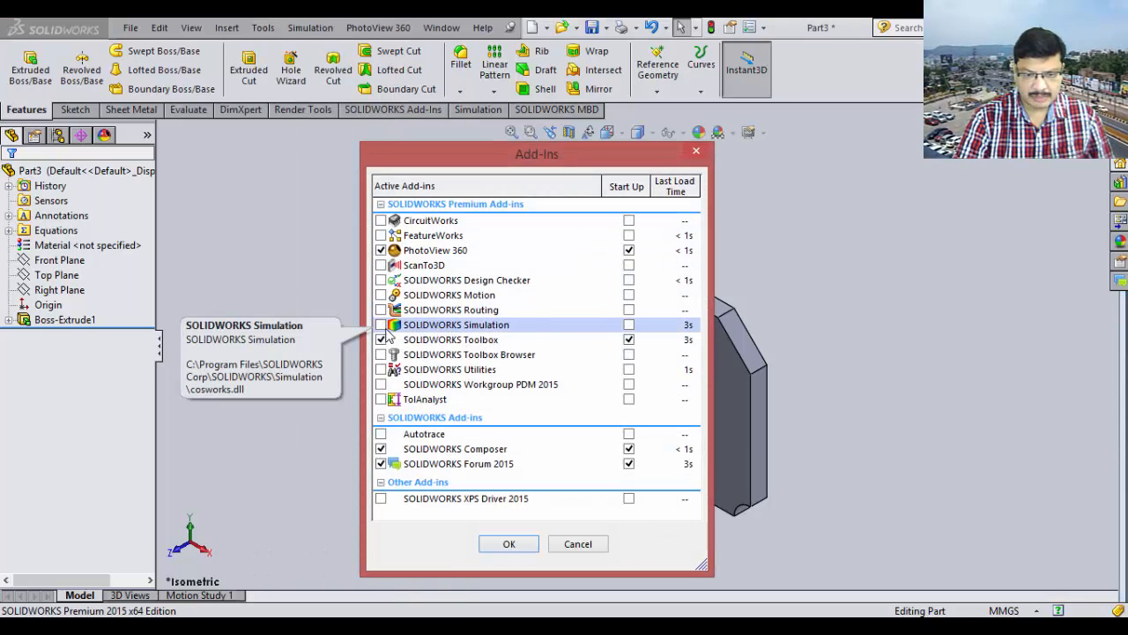
{"action": "left_click", "coordinate": [381, 325]}
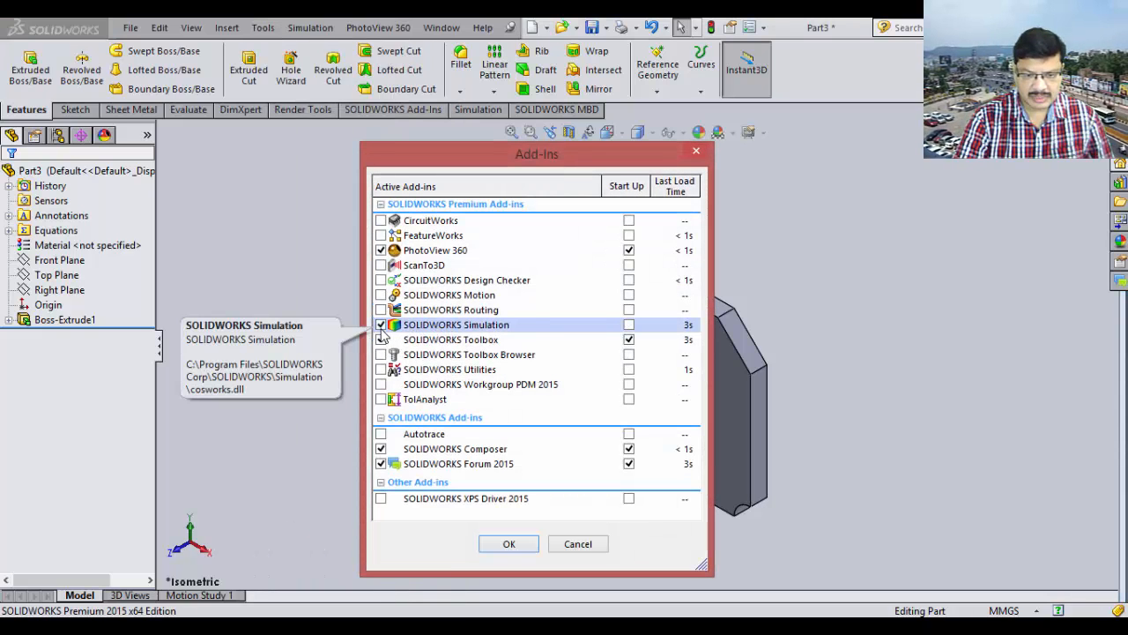
{"action": "left_click", "coordinate": [629, 325]}
{"action": "left_click", "coordinate": [509, 543]}
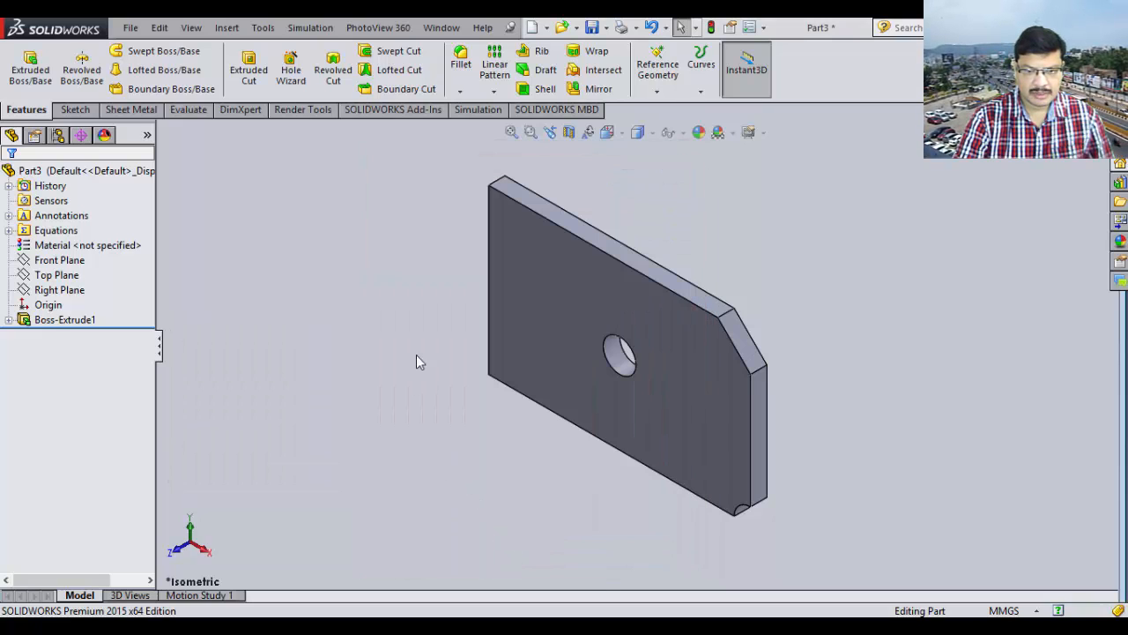
Create a new static simulation study named Plate.
{"action": "left_click", "coordinate": [475, 113]}
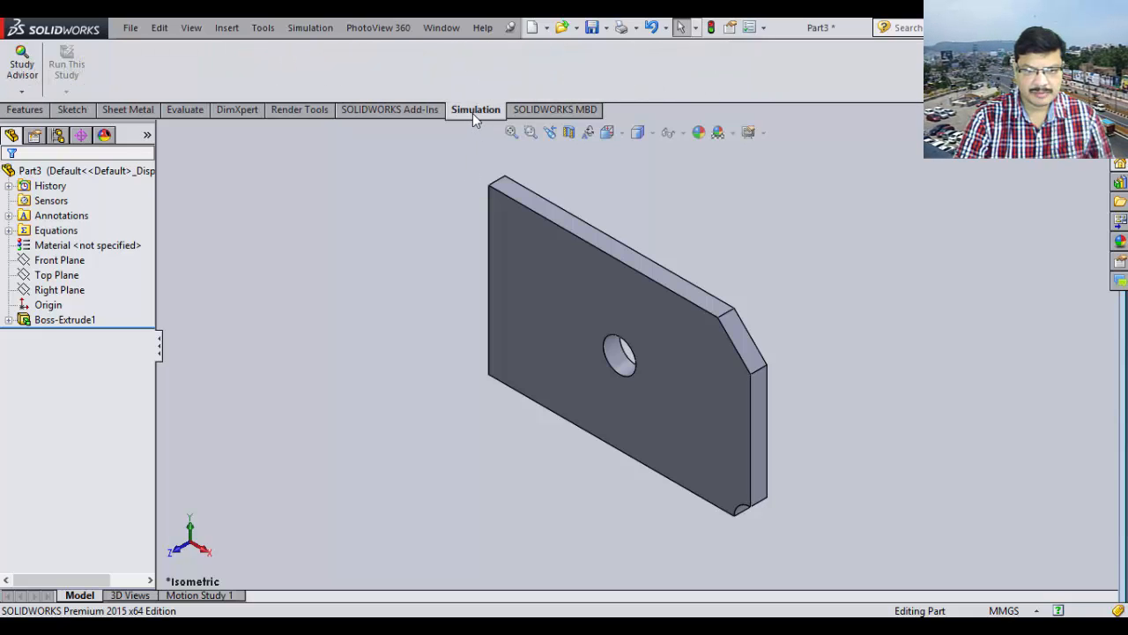
{"action": "left_click", "coordinate": [22, 93]}
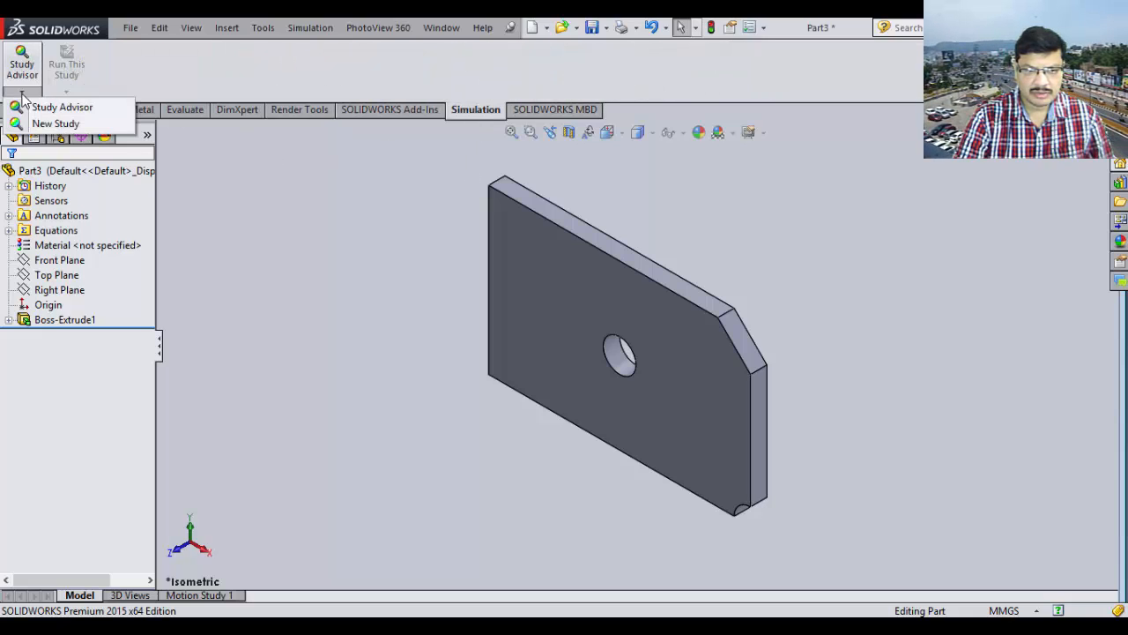
{"action": "left_click", "coordinate": [53, 123]}
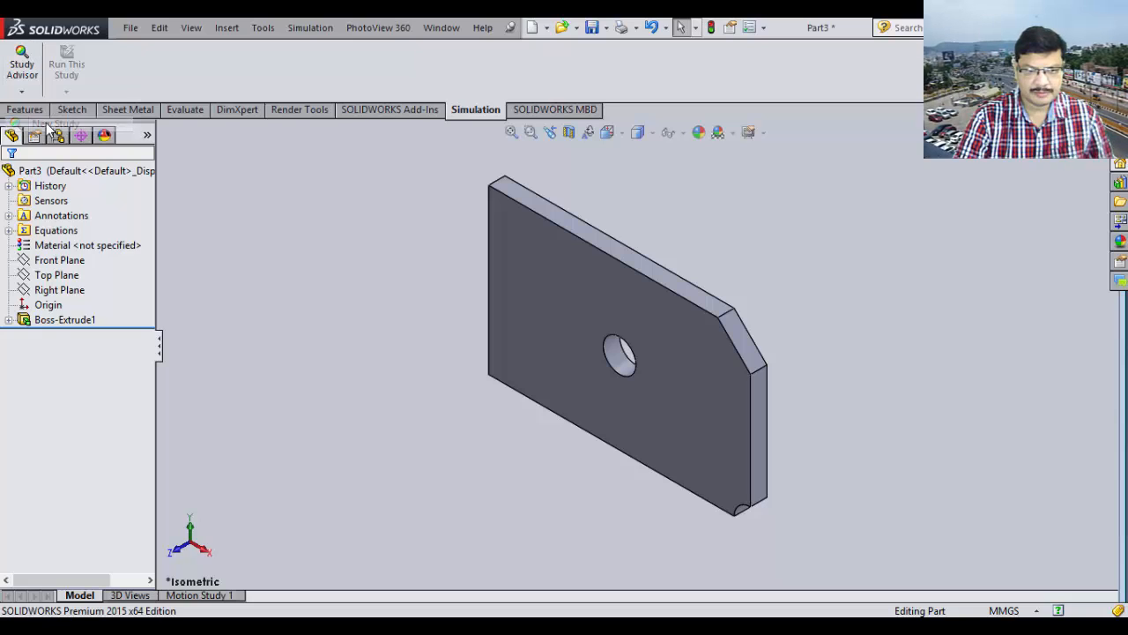
{"action": "left_click_drag", "start_coordinate": [79, 301], "coordinate": [2, 299]}
{"action": "type", "text": "Plate"}
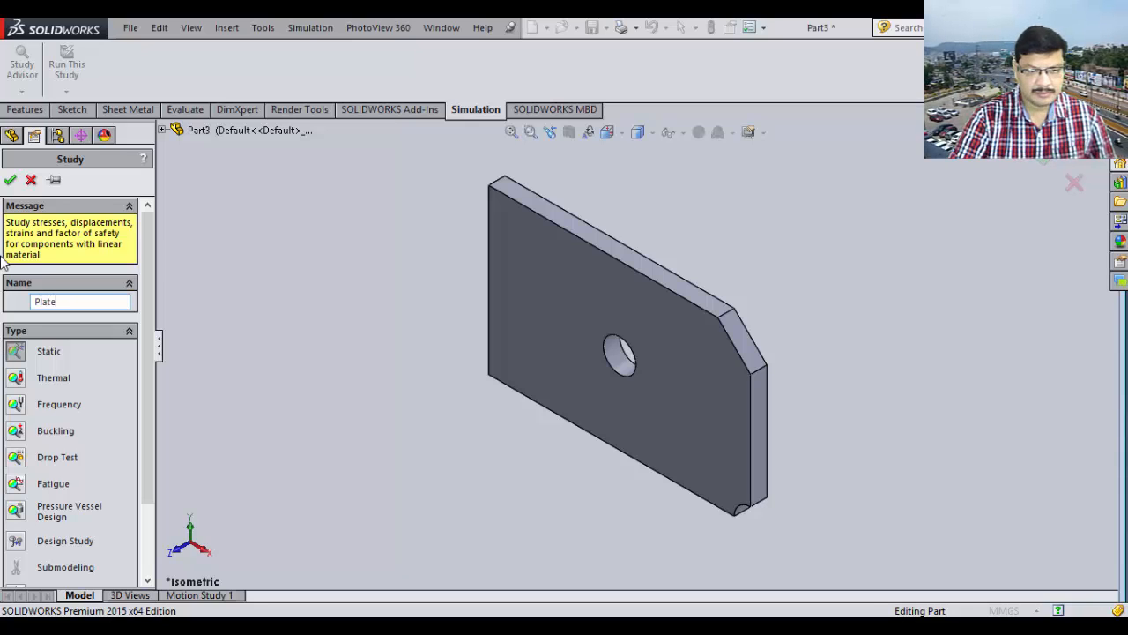
{"action": "left_click", "coordinate": [10, 179]}
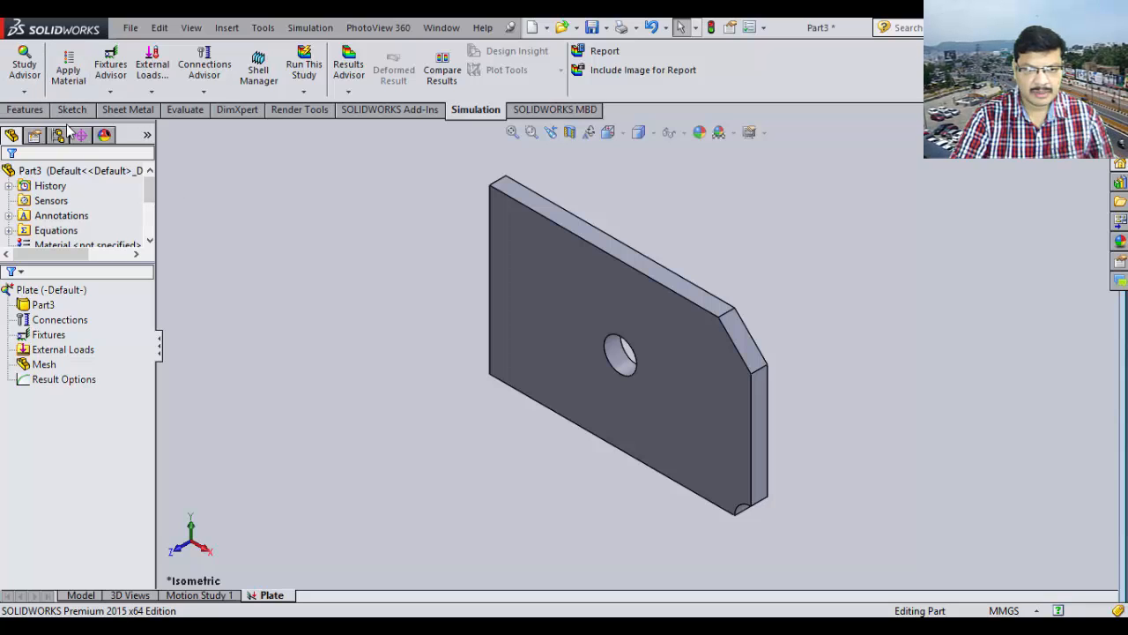
Open the material library for the study's part and examine the properties of Custom Plastic under Custom Materials.
{"action": "left_click", "coordinate": [76, 245]}
{"action": "left_click", "coordinate": [39, 307]}
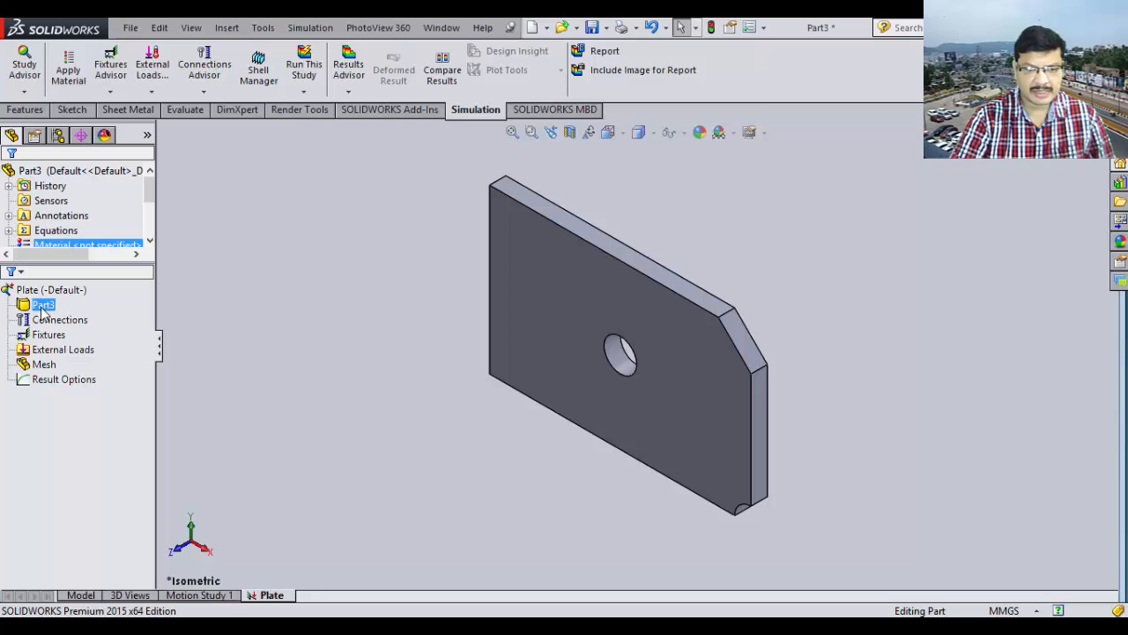
{"action": "left_click", "coordinate": [82, 284]}
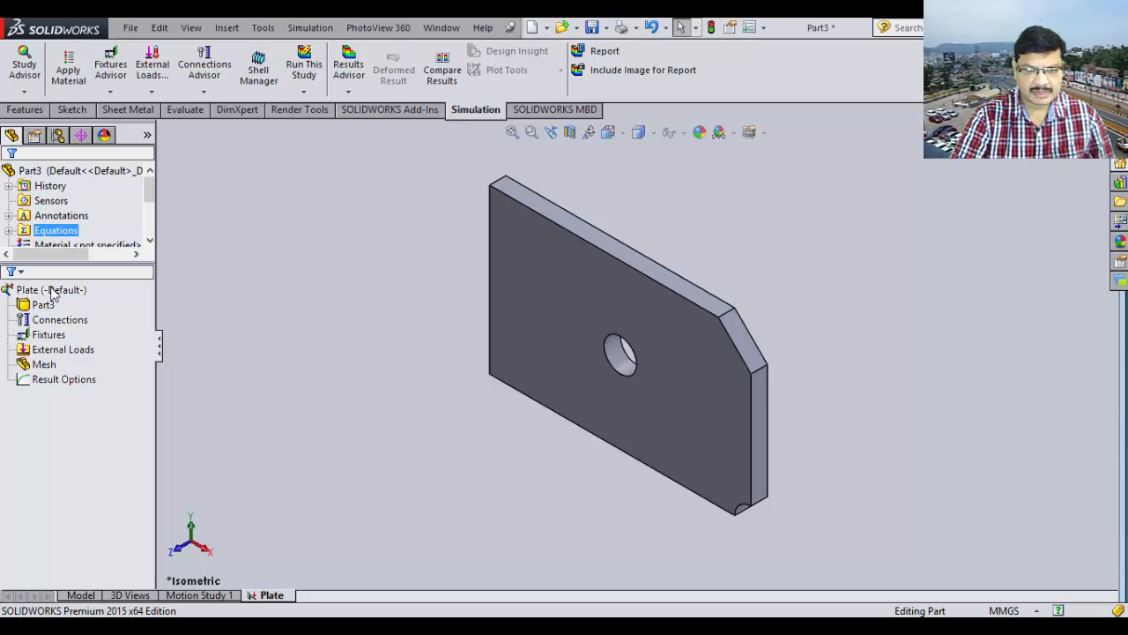
{"action": "left_click", "coordinate": [71, 73]}
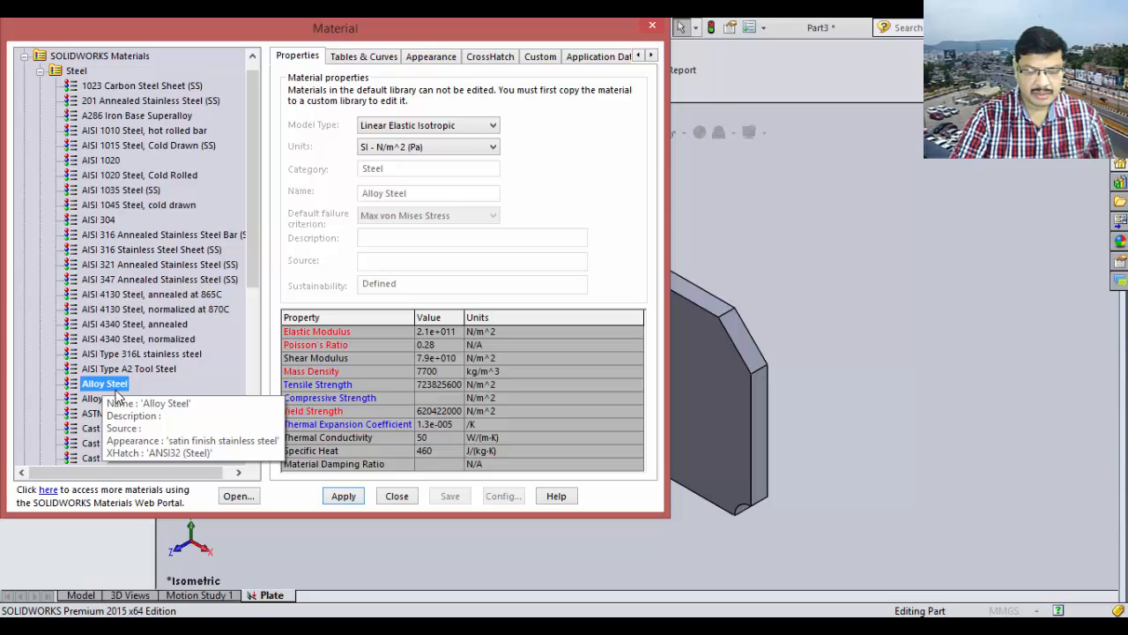
{"action": "left_click_drag", "start_coordinate": [252, 295], "coordinate": [260, 460]}
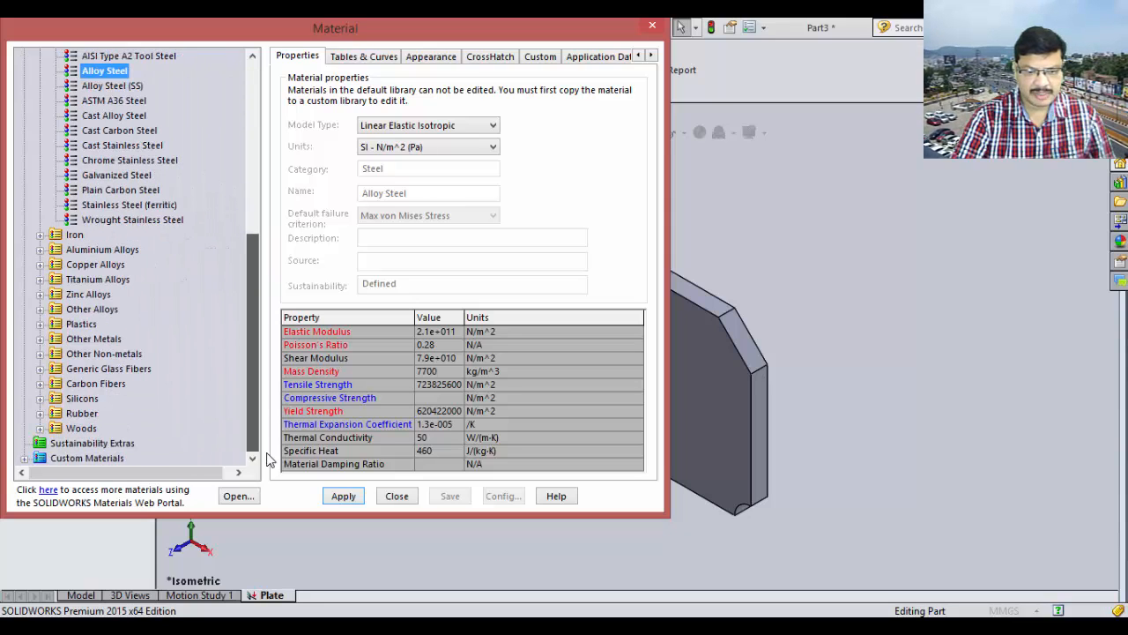
{"action": "left_click", "coordinate": [67, 460]}
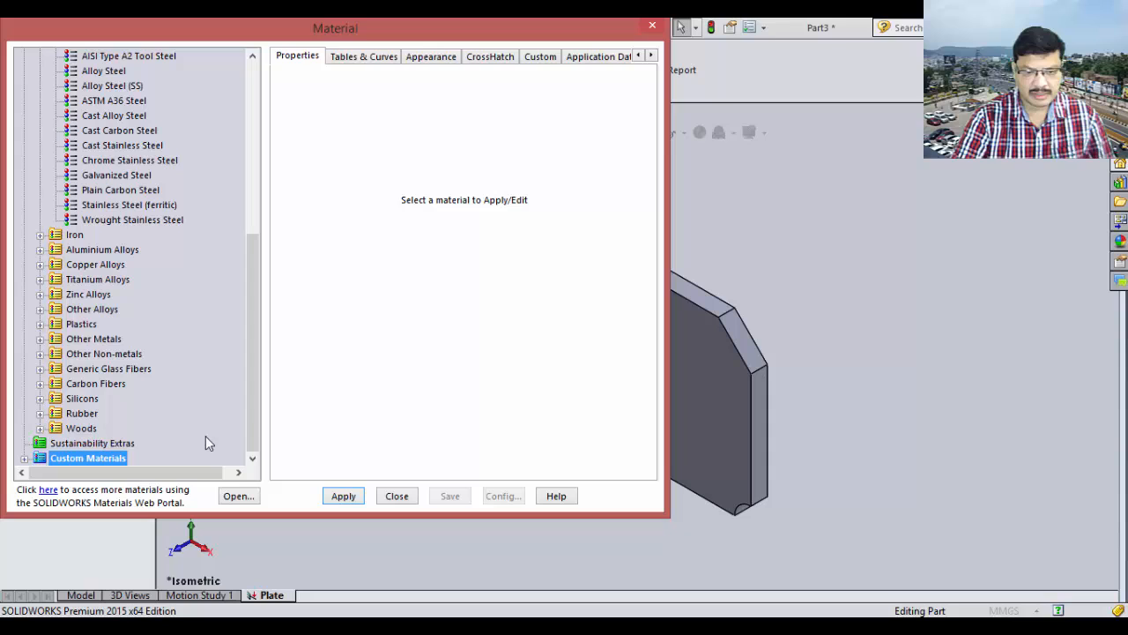
{"action": "left_click", "coordinate": [24, 459]}
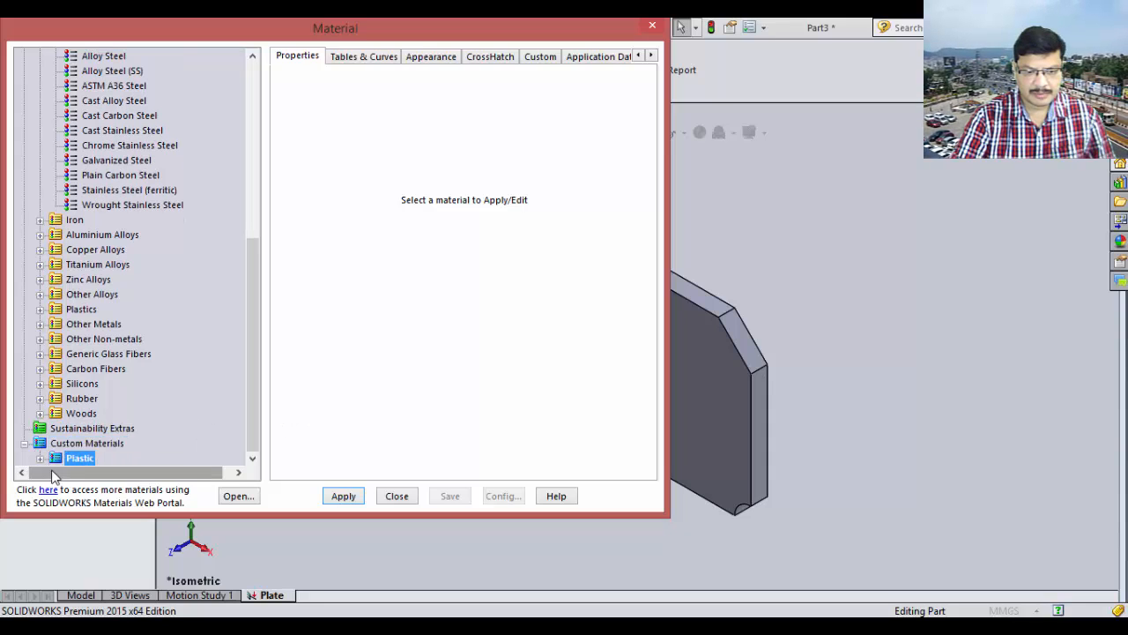
{"action": "double_click", "coordinate": [77, 459]}
{"action": "left_click", "coordinate": [97, 457]}
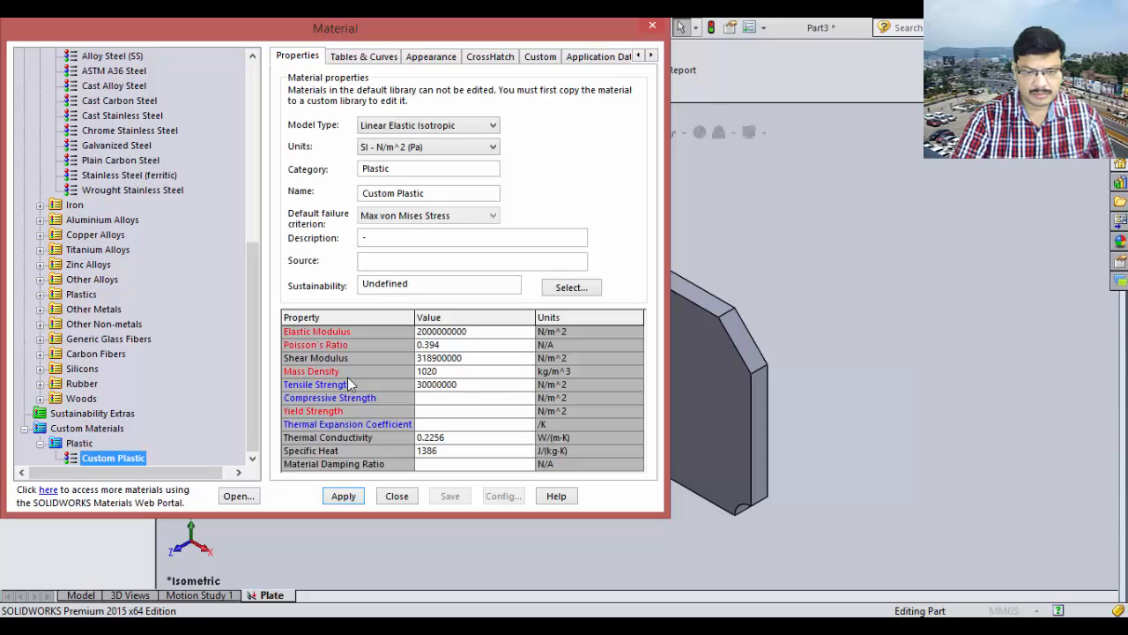
Set the material property units to SI - N/mm^2 (MPa).
{"action": "left_click", "coordinate": [447, 331]}
{"action": "left_click_drag", "start_coordinate": [480, 333], "coordinate": [383, 352]}
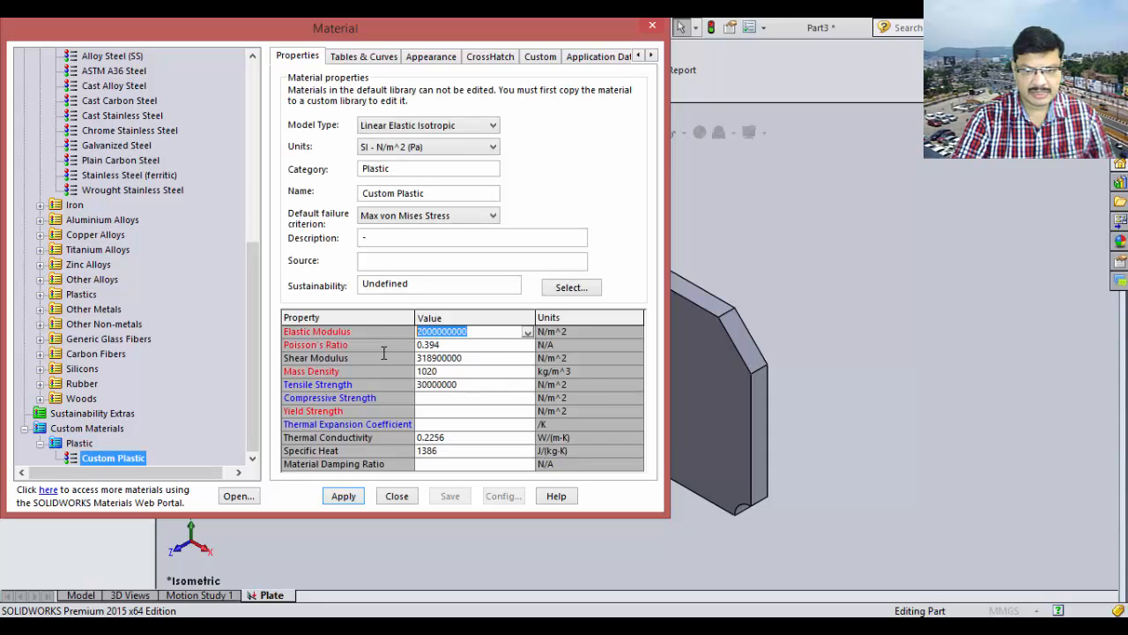
{"action": "left_click", "coordinate": [474, 150]}
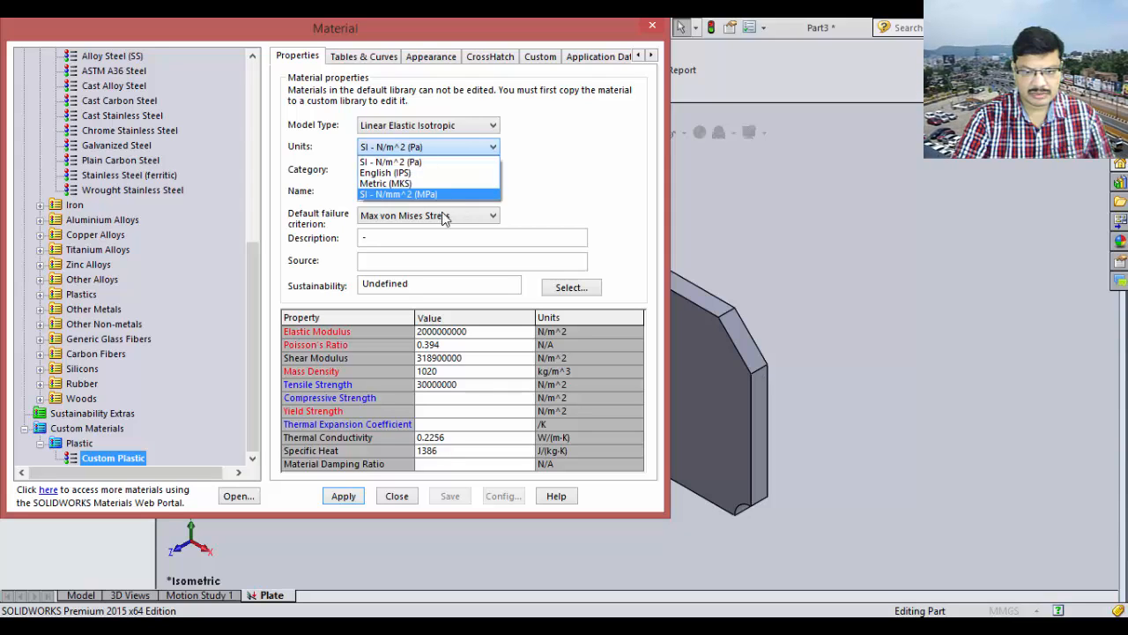
{"action": "left_click", "coordinate": [433, 196]}
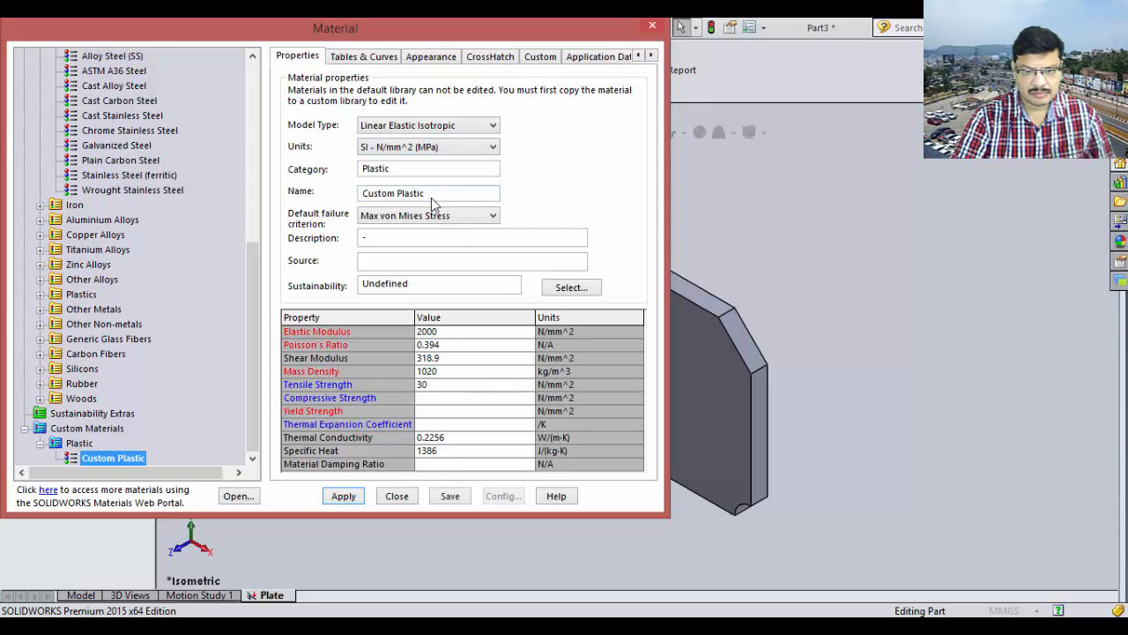
{"action": "left_click", "coordinate": [443, 333]}
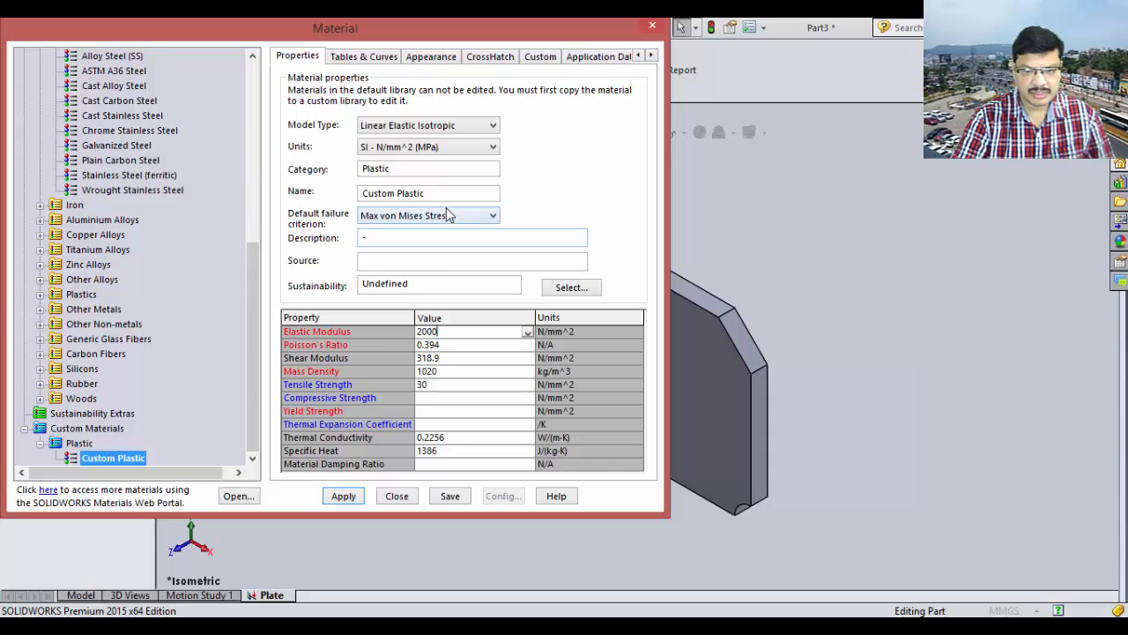
{"action": "left_click_drag", "start_coordinate": [442, 193], "coordinate": [211, 174]}
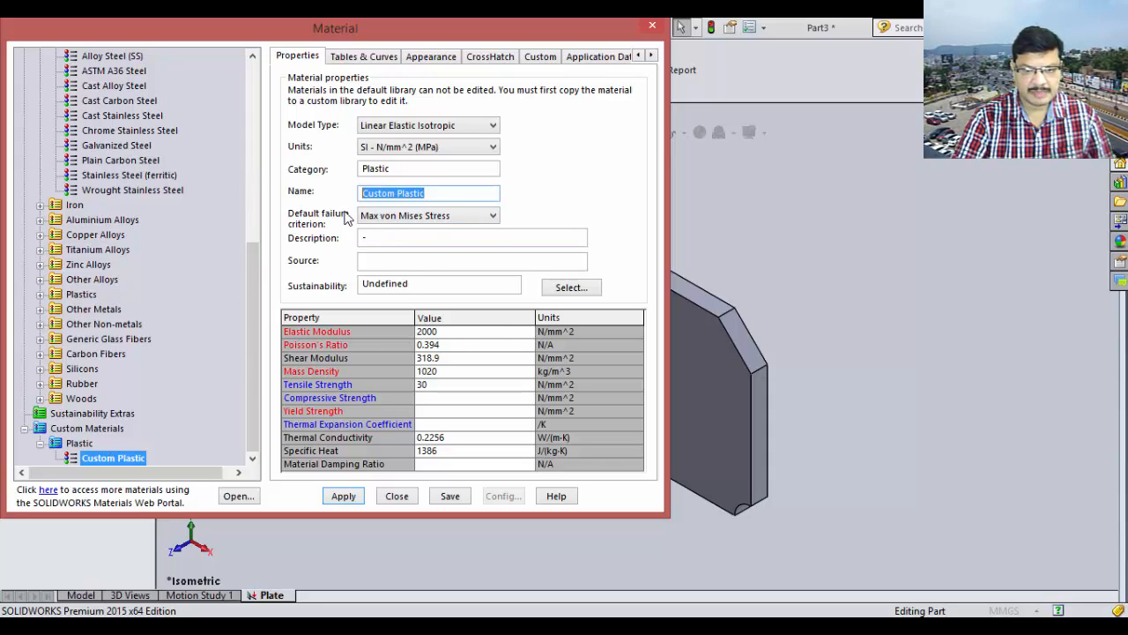
Apply Alloy Steel from the Steel category to the part, discarding the changes to Custom Plastic.
{"action": "left_click", "coordinate": [251, 88]}
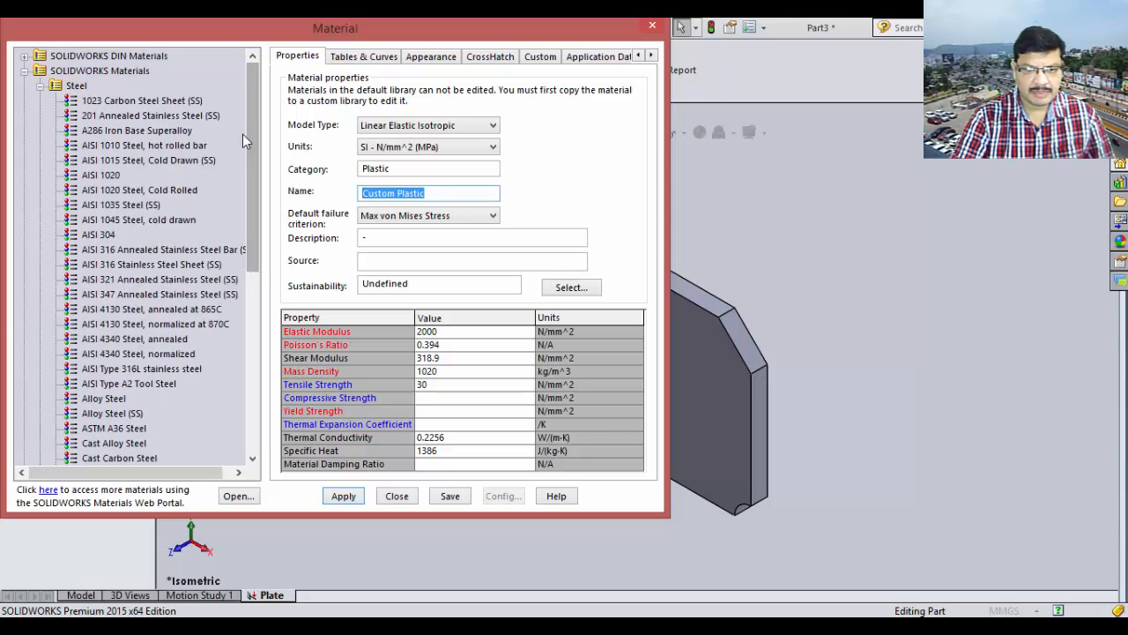
{"action": "left_click_drag", "start_coordinate": [255, 141], "coordinate": [264, 206]}
{"action": "left_click", "coordinate": [121, 280]}
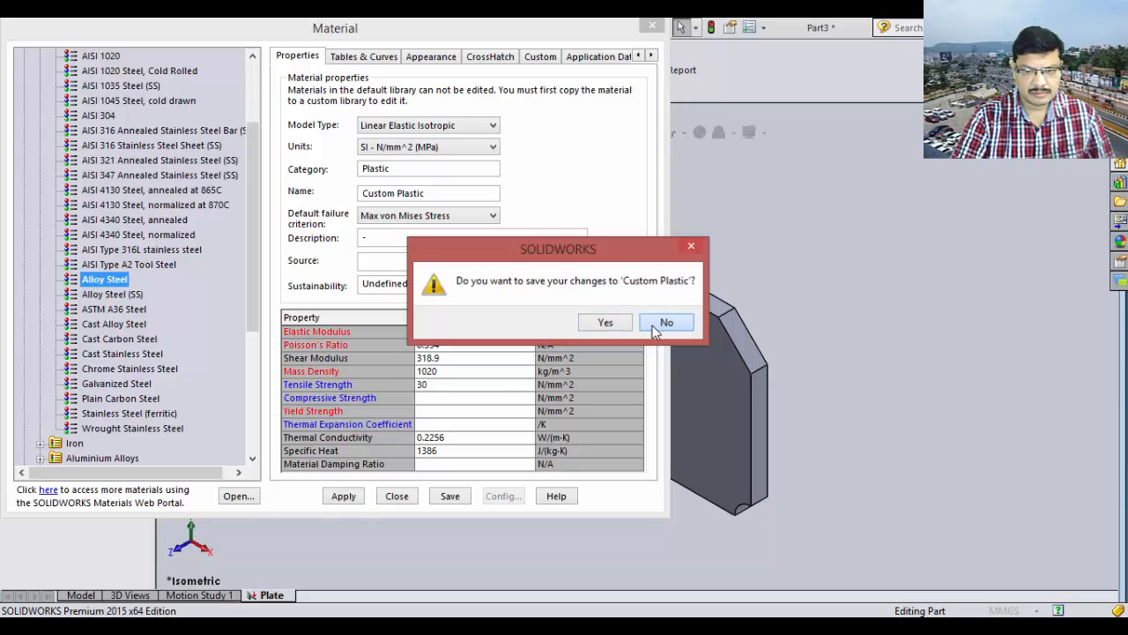
{"action": "left_click", "coordinate": [666, 323]}
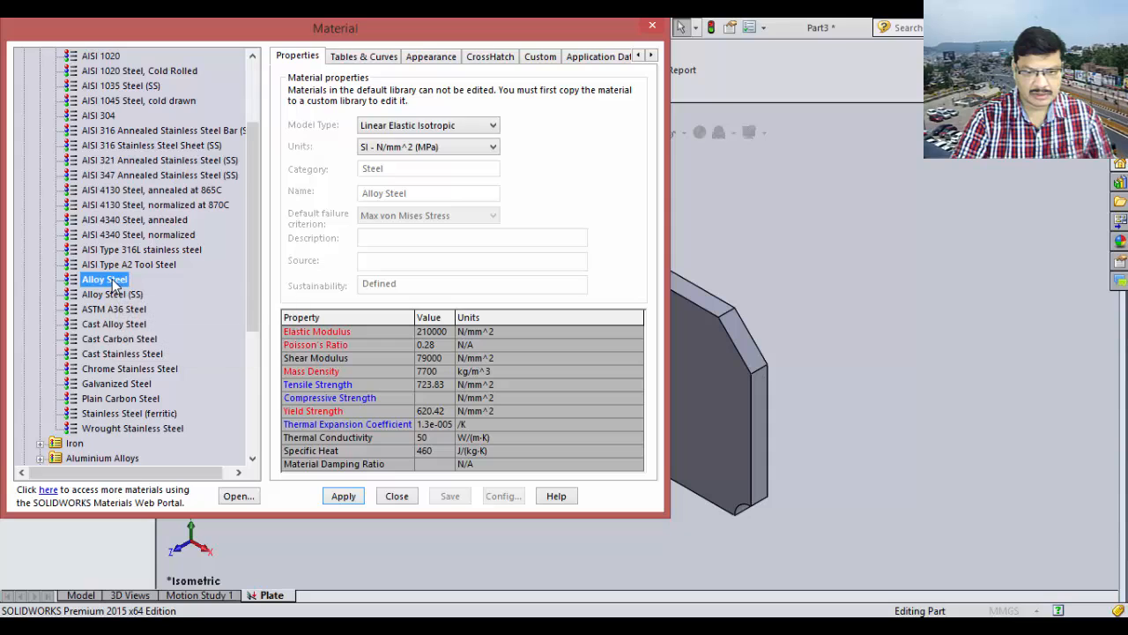
{"action": "left_click", "coordinate": [343, 496]}
{"action": "left_click", "coordinate": [395, 496]}
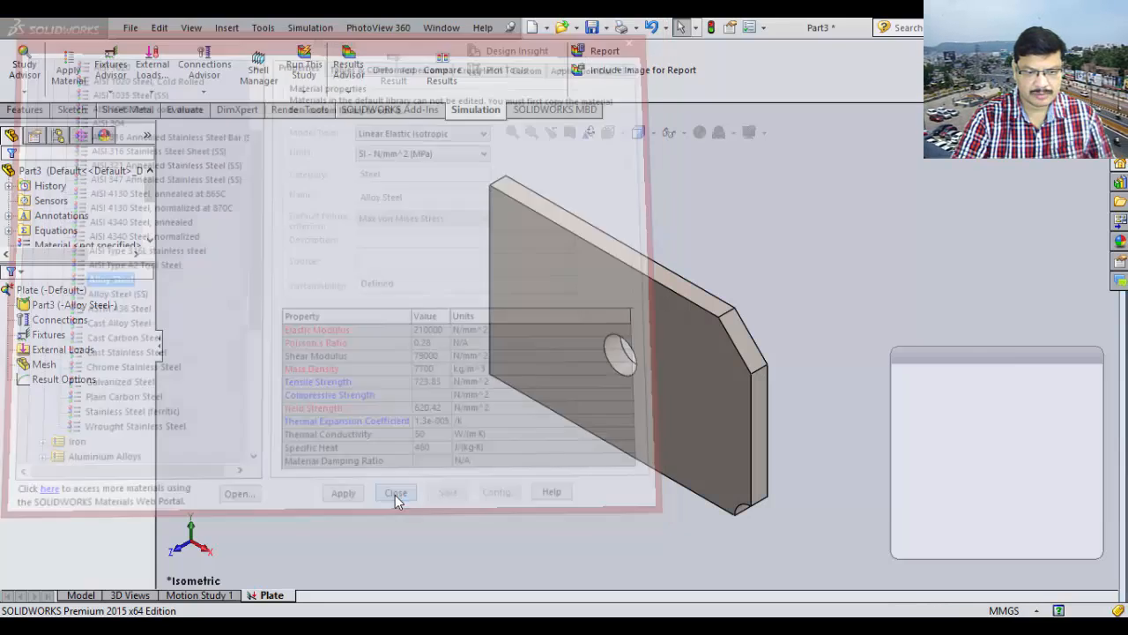
{"action": "left_click", "coordinate": [64, 306]}
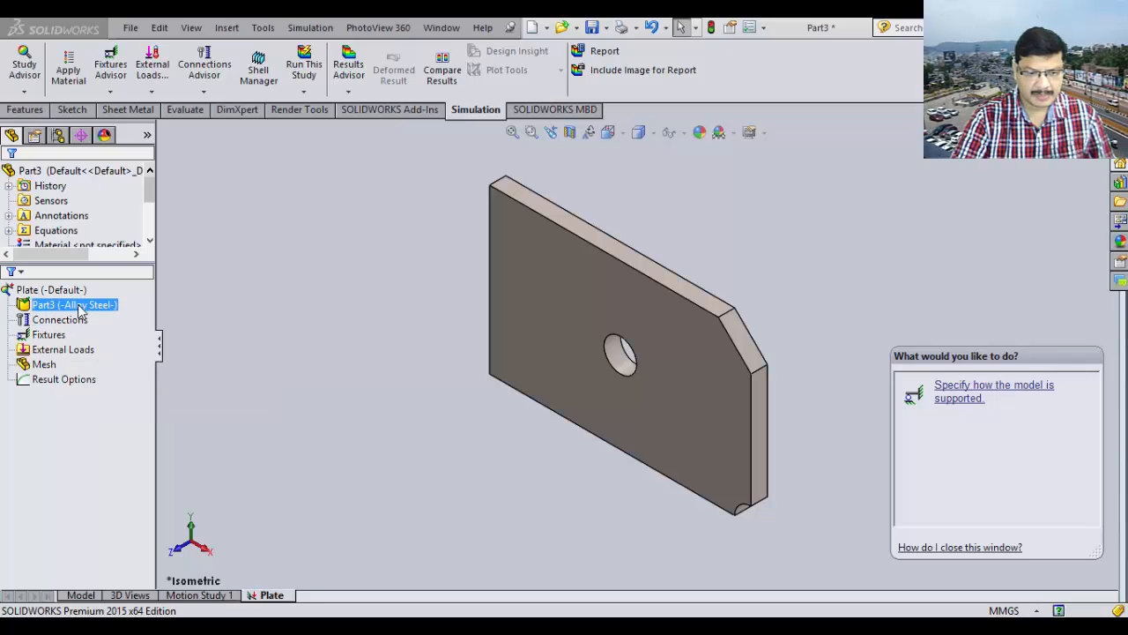
{"action": "left_click", "coordinate": [163, 303]}
{"action": "left_click", "coordinate": [38, 308]}
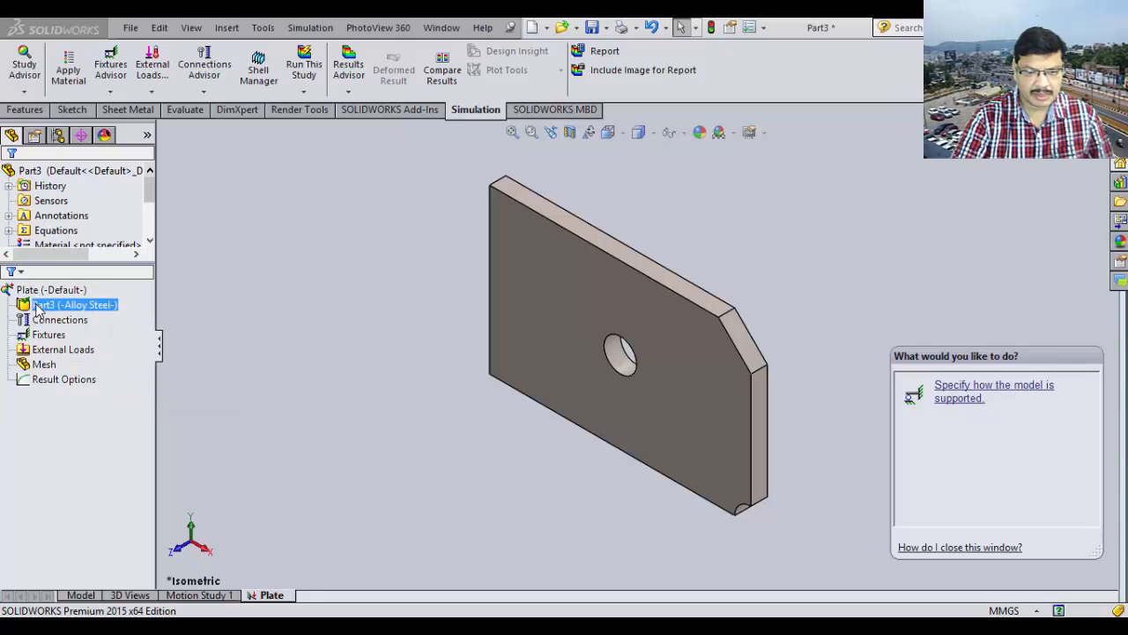
Hide the quick tips help window that asks what to do with the study.
{"action": "left_click", "coordinate": [164, 324]}
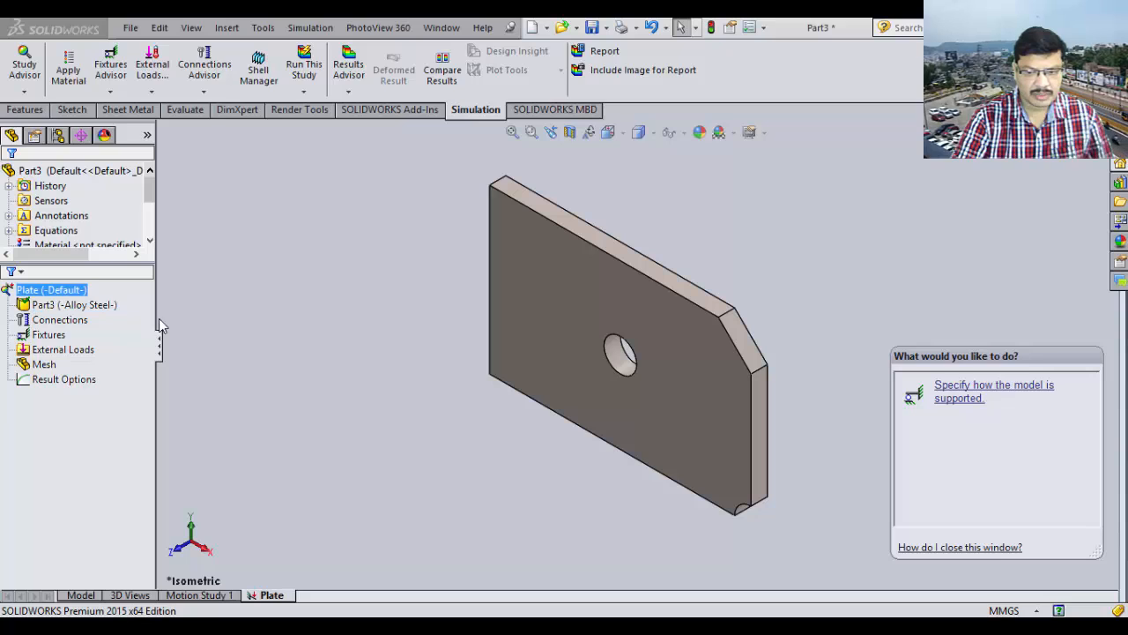
{"action": "left_click", "coordinate": [1059, 610]}
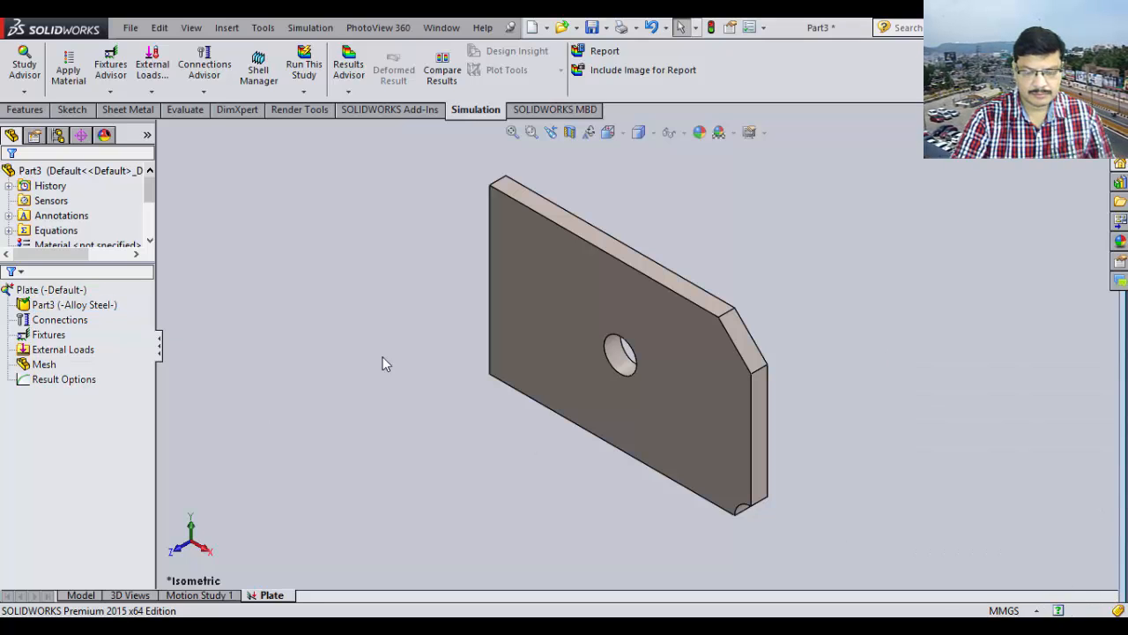
{"action": "left_click", "coordinate": [55, 321]}
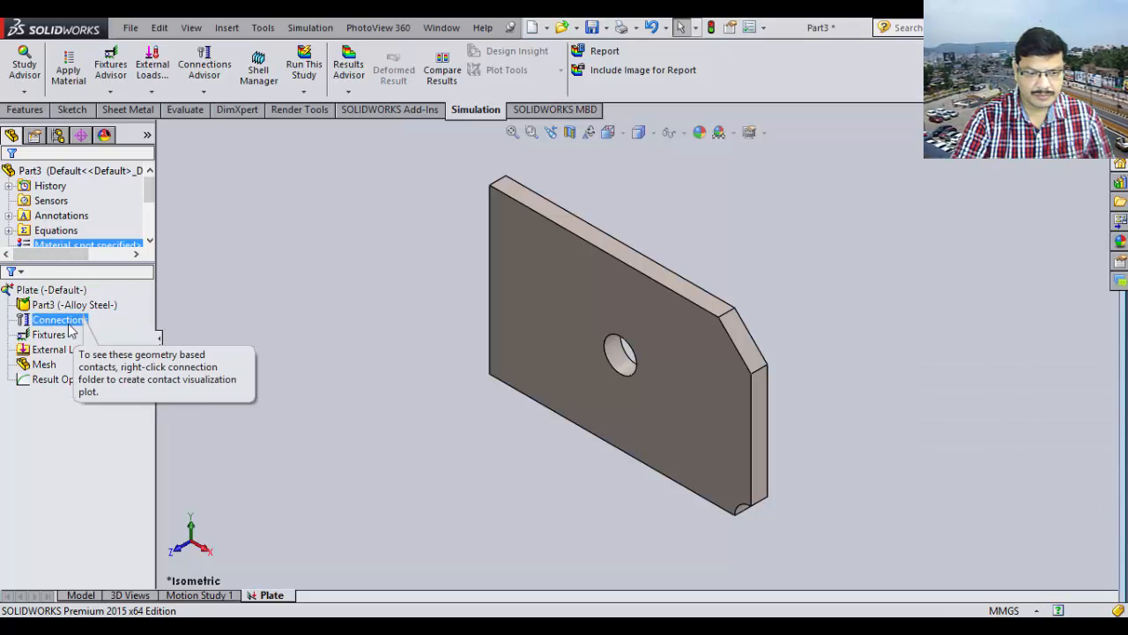
{"action": "left_click", "coordinate": [1061, 610]}
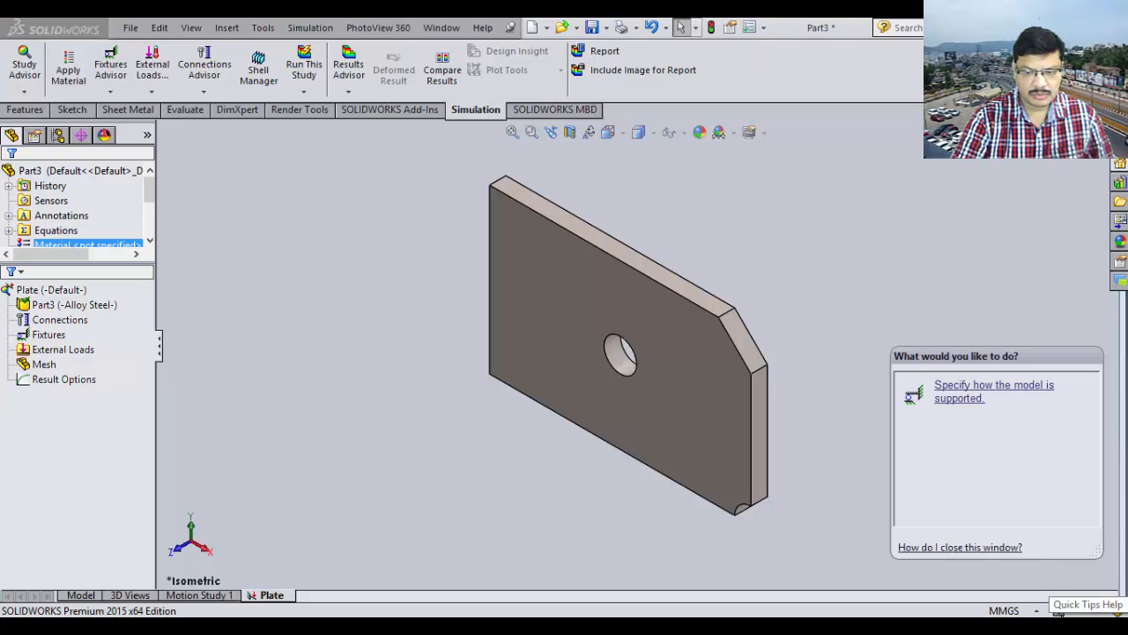
{"action": "left_click", "coordinate": [1060, 610]}
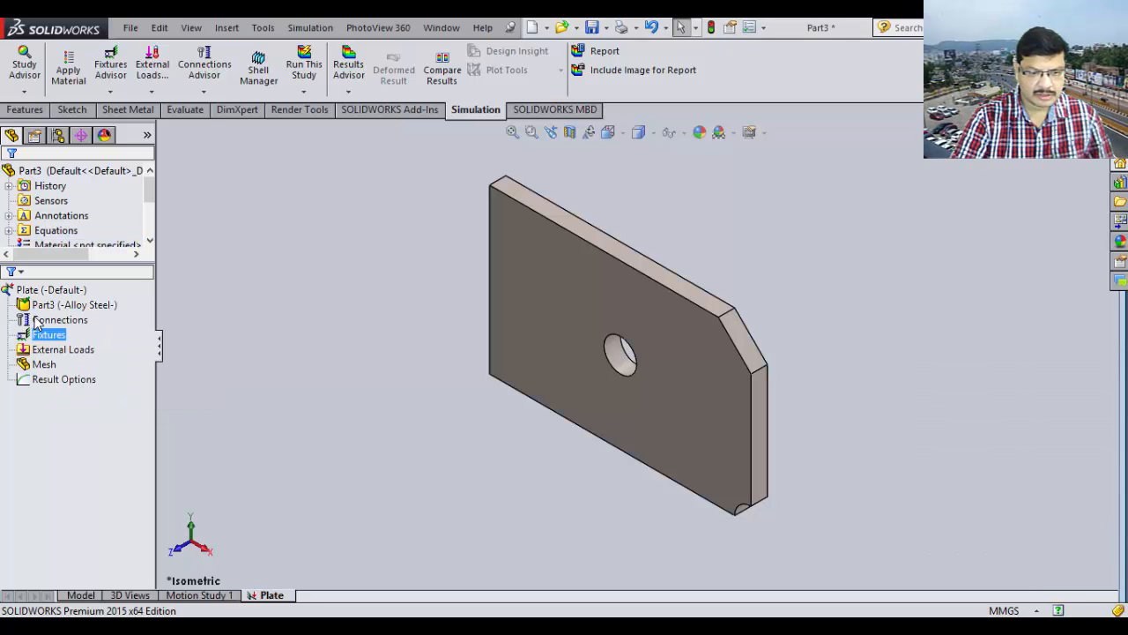
Try to apply a Fixed Geometry fixture to the plate's straight end face opposite the cut corners.
{"action": "left_click", "coordinate": [111, 93]}
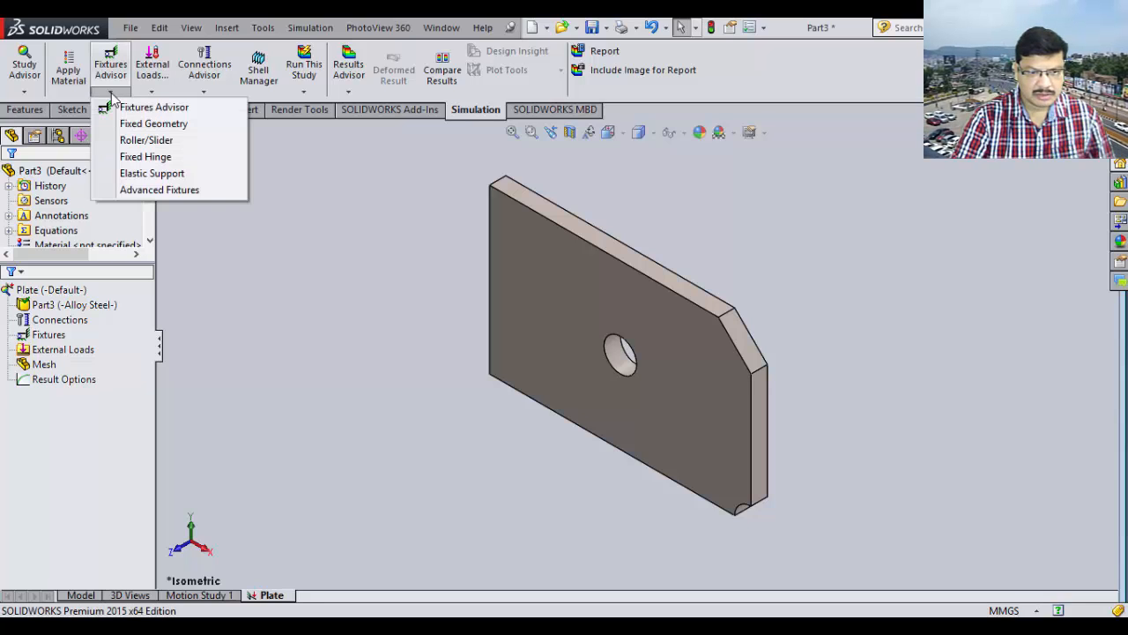
{"action": "left_click", "coordinate": [154, 124]}
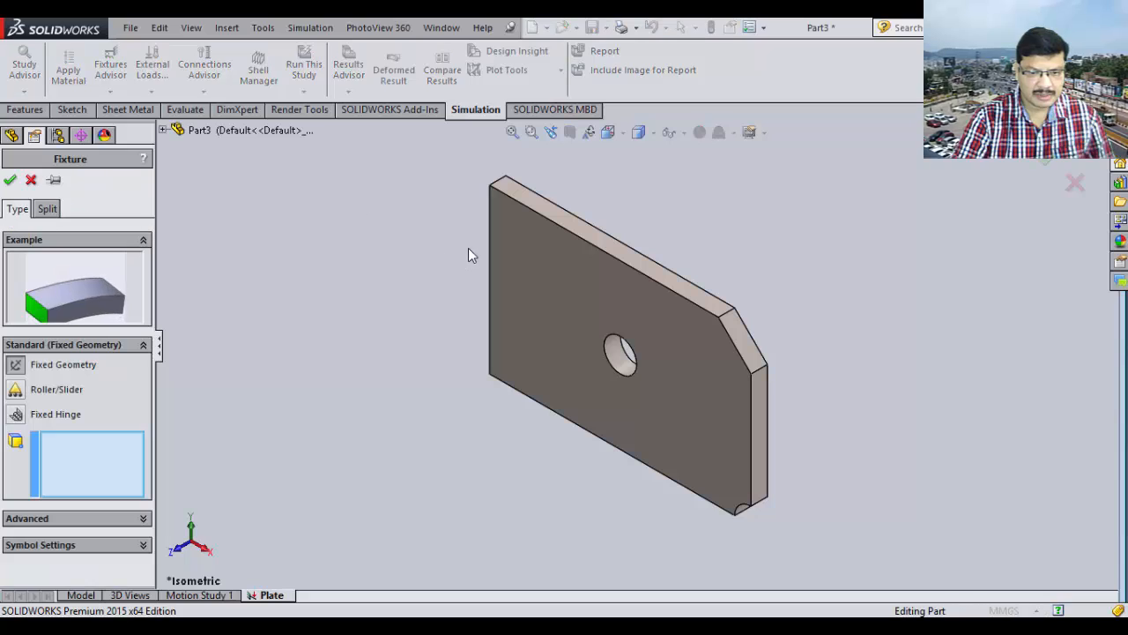
{"action": "middle_click_drag", "start_coordinate": [443, 284], "coordinate": [522, 363]}
{"action": "left_click", "coordinate": [522, 363]}
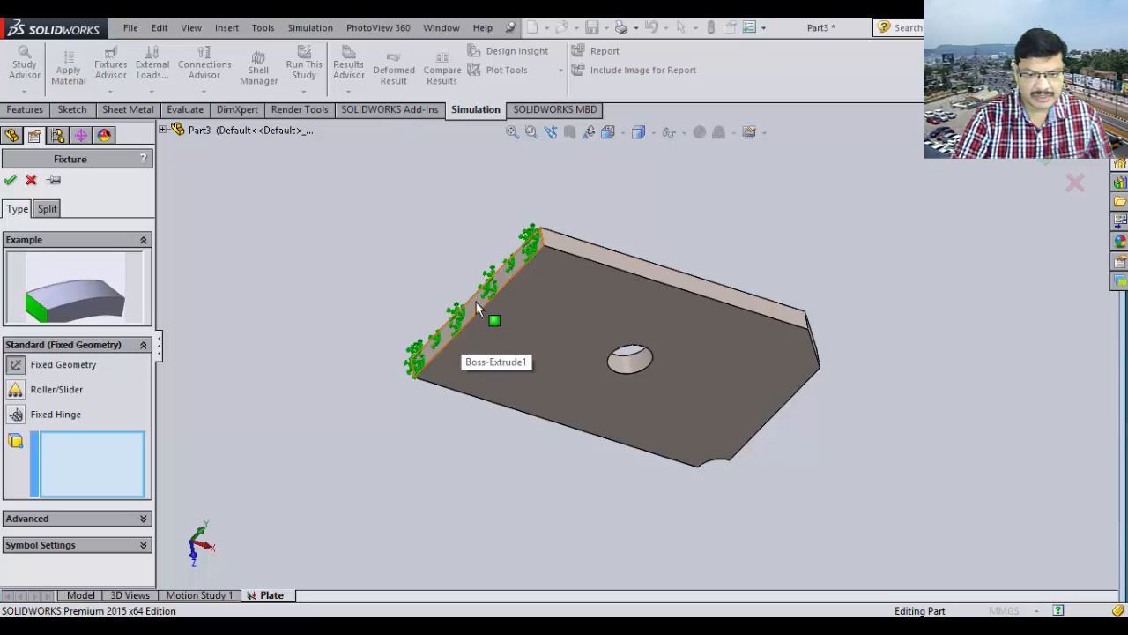
{"action": "left_click", "coordinate": [476, 307]}
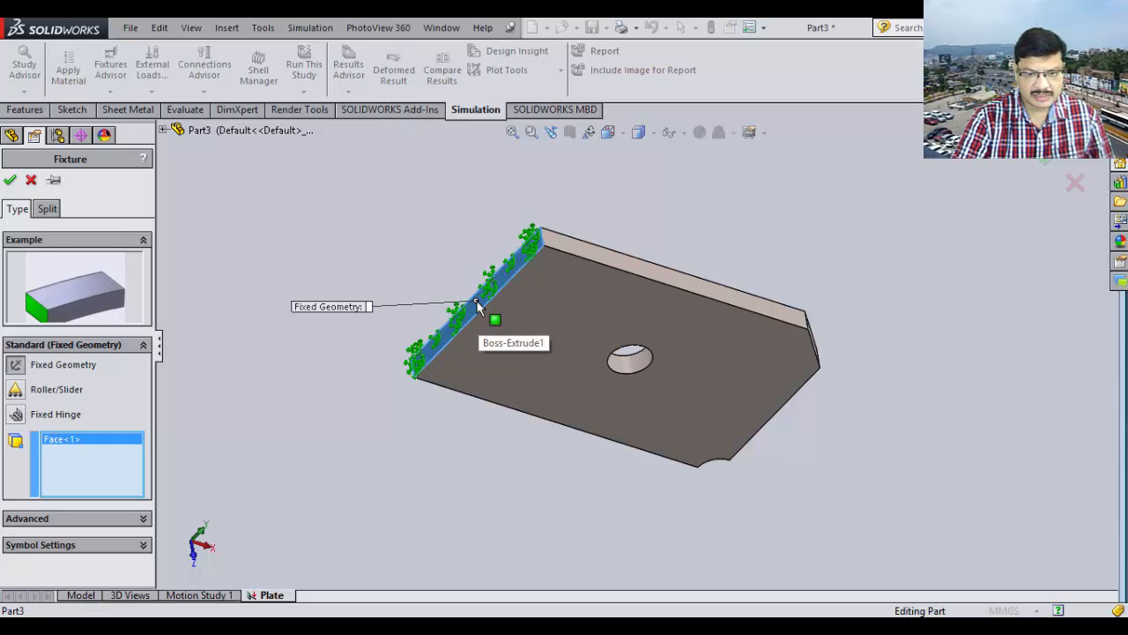
{"action": "left_click", "coordinate": [10, 181]}
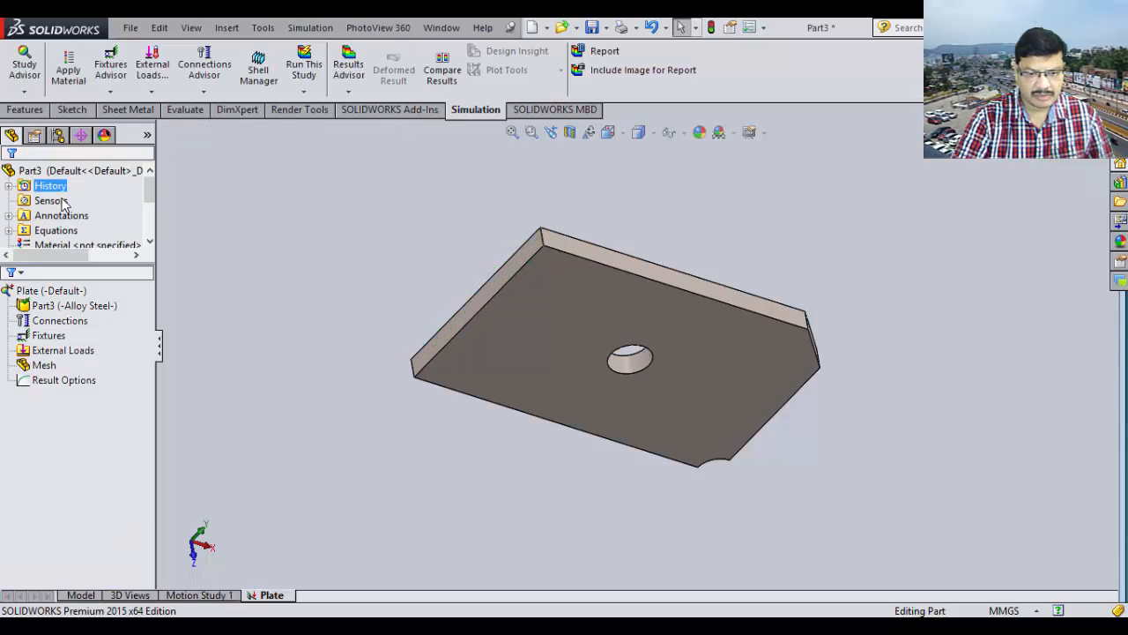
Apply a Fixed Geometry fixture to the plate's straight end face opposite the cut corners.
{"action": "left_click", "coordinate": [109, 95]}
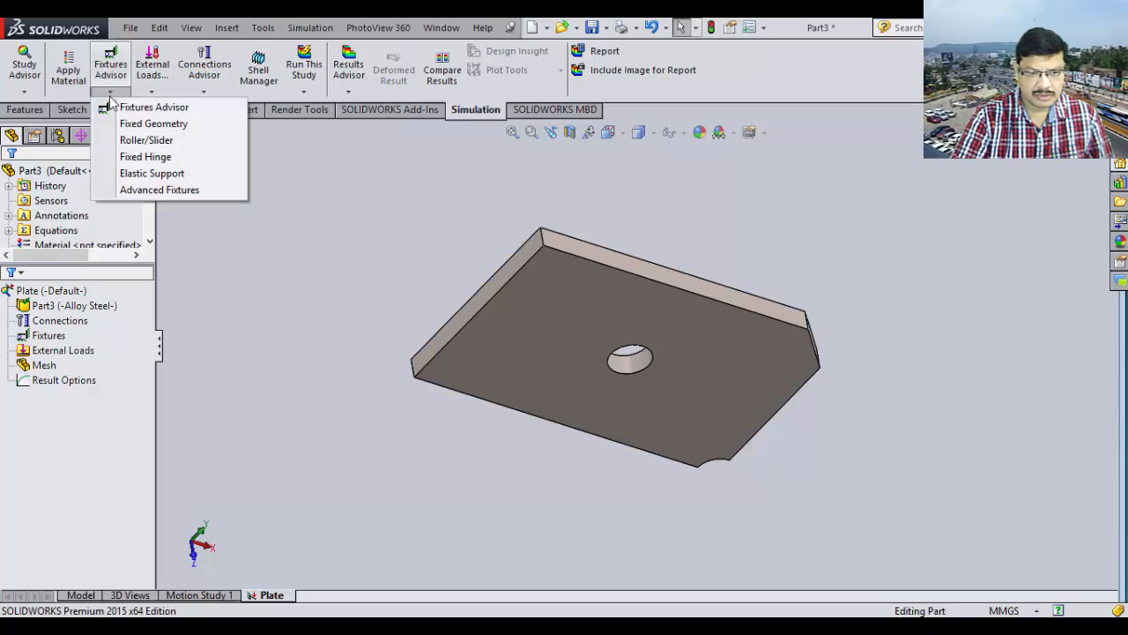
{"action": "left_click", "coordinate": [148, 125]}
{"action": "left_click", "coordinate": [440, 342]}
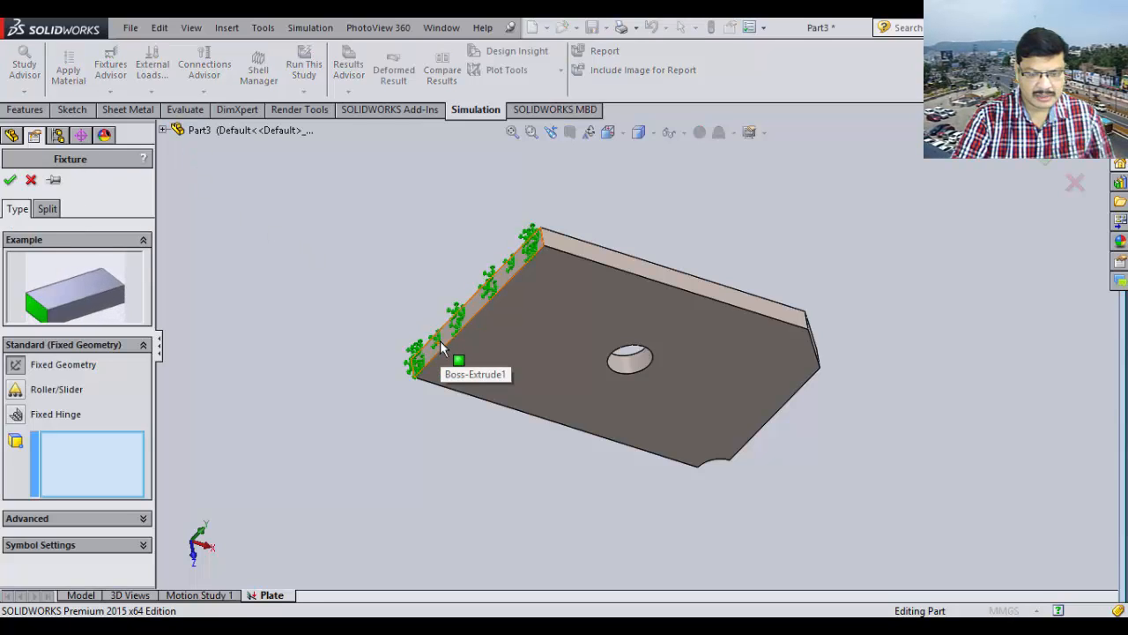
{"action": "left_click", "coordinate": [440, 340]}
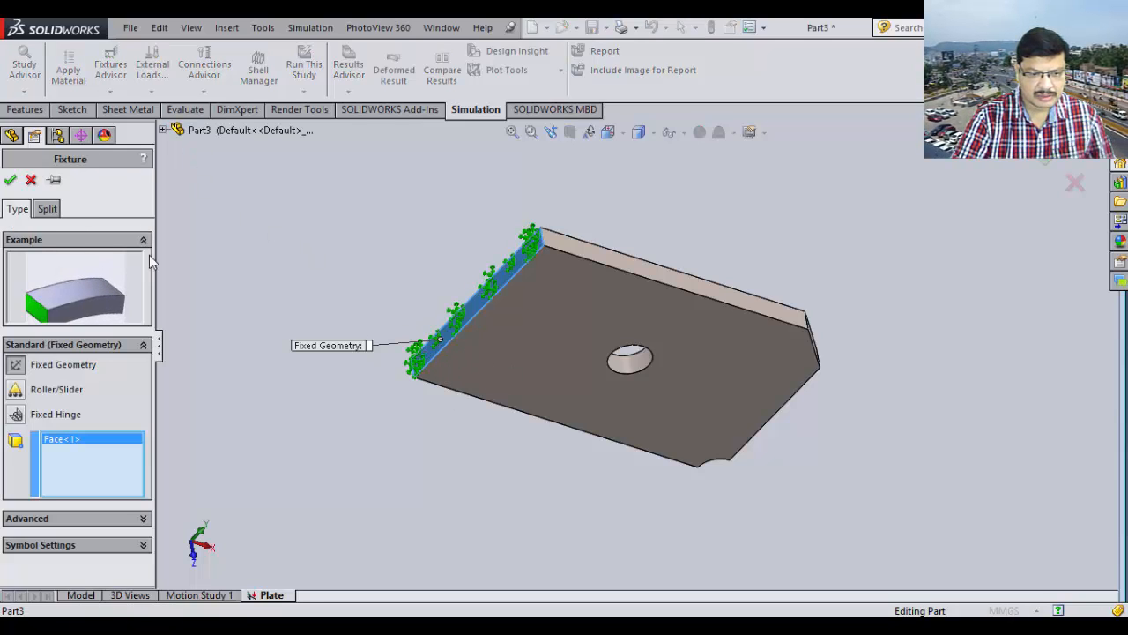
{"action": "left_click", "coordinate": [10, 181]}
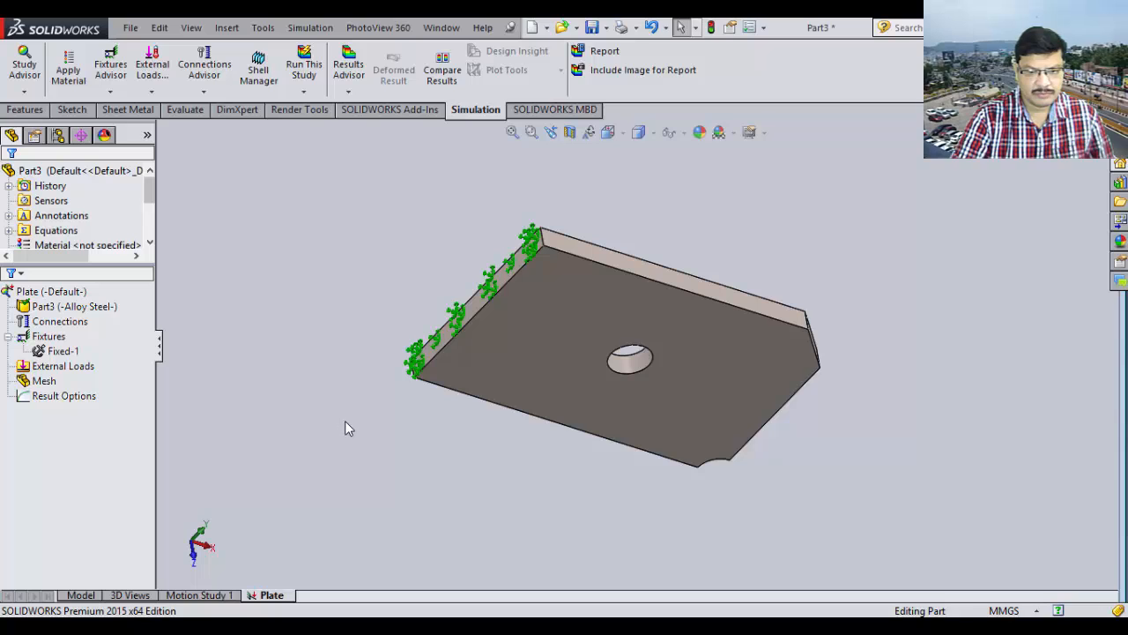
Start a Force load on the short thickness edge where the upper face meets the sloped corner cut.
{"action": "middle_click_drag", "start_coordinate": [345, 421], "coordinate": [292, 342]}
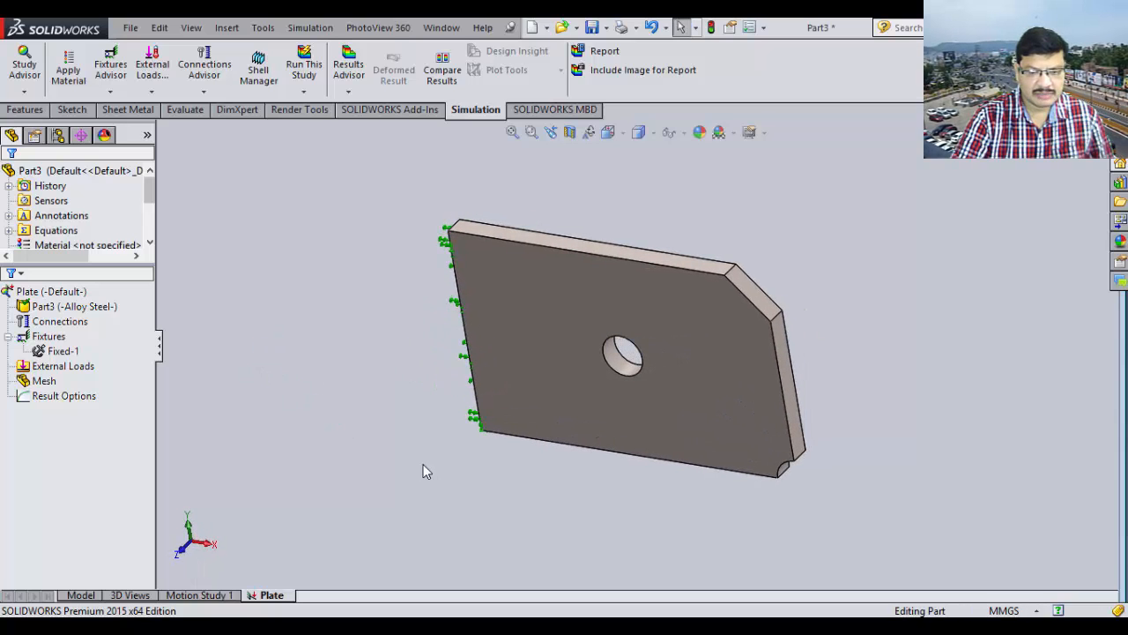
{"action": "left_click", "coordinate": [150, 93]}
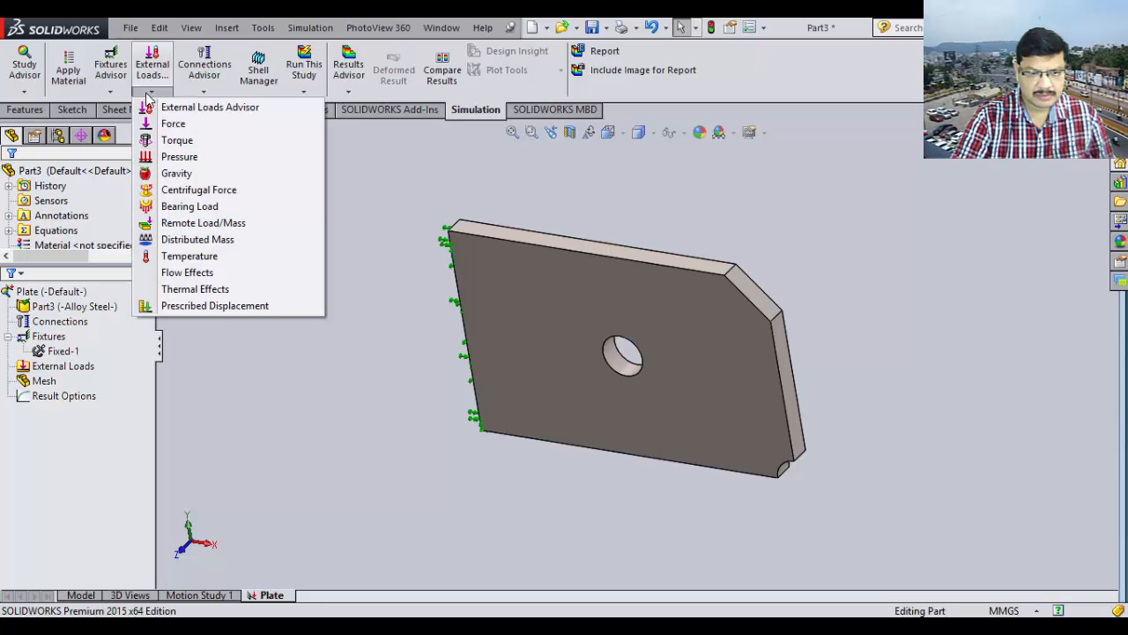
{"action": "left_click", "coordinate": [183, 124]}
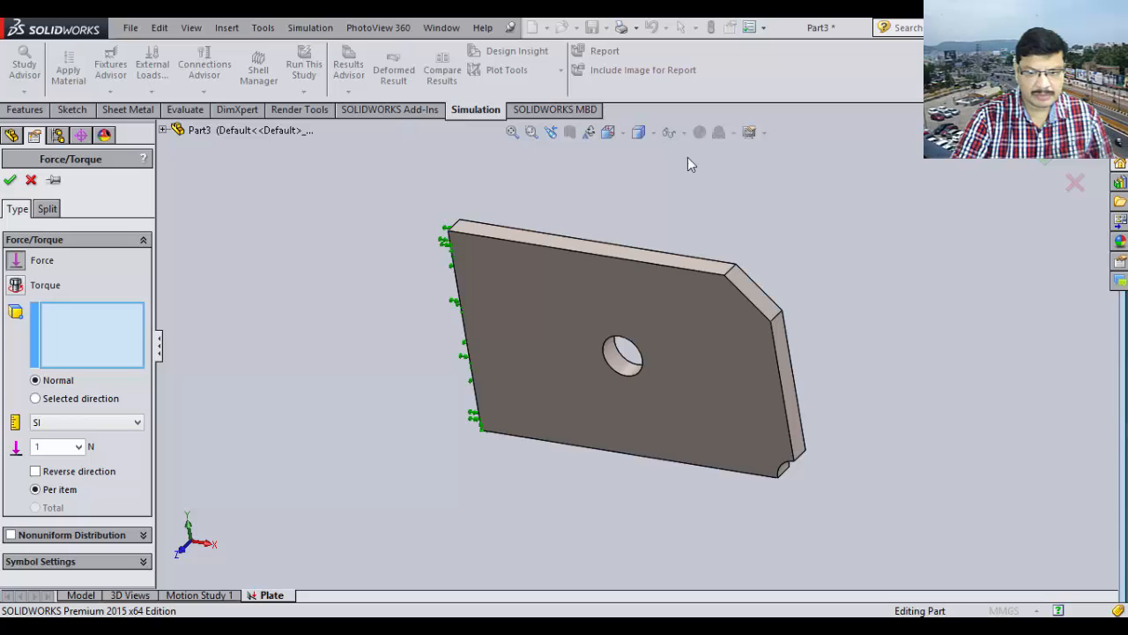
{"action": "scroll", "coordinate": [740, 282], "scroll_direction": "down", "scroll_amount": 1}
{"action": "scroll", "coordinate": [705, 291], "scroll_direction": "up", "scroll_amount": 5}
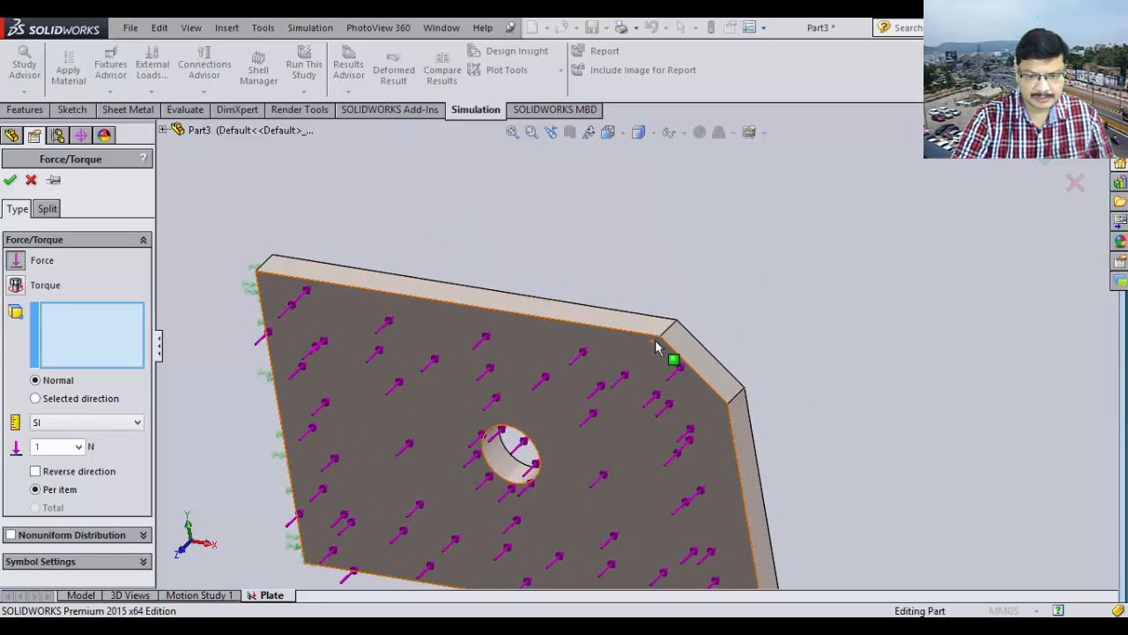
{"action": "left_click", "coordinate": [667, 333]}
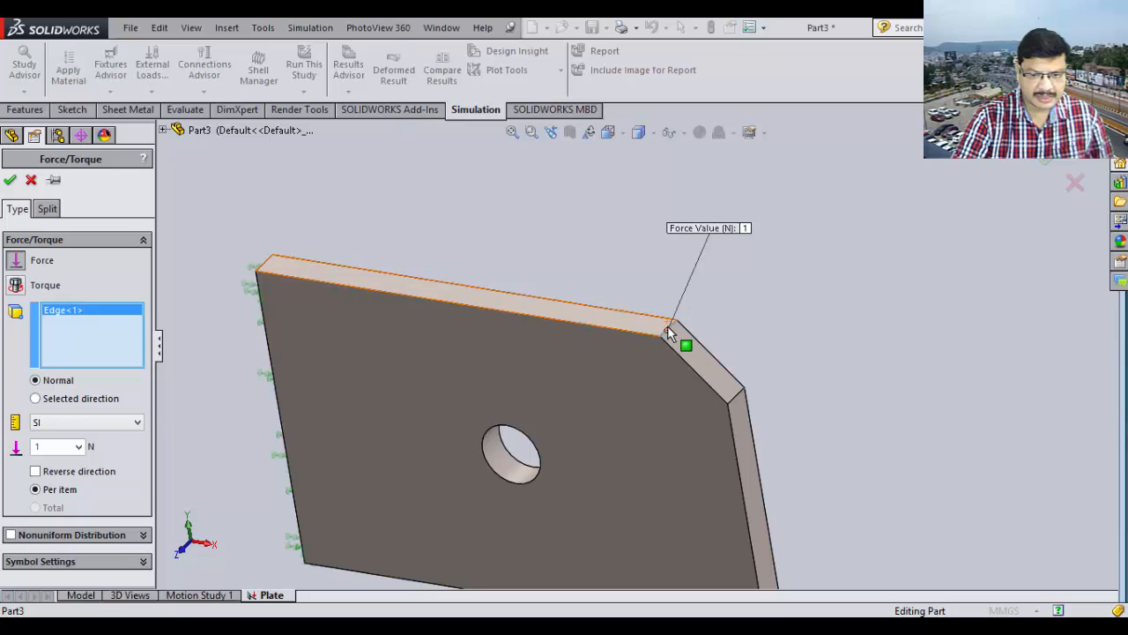
Set the force to Selected direction, using the vertical front edge below the sloped corner cut as the reference.
{"action": "left_click", "coordinate": [35, 399]}
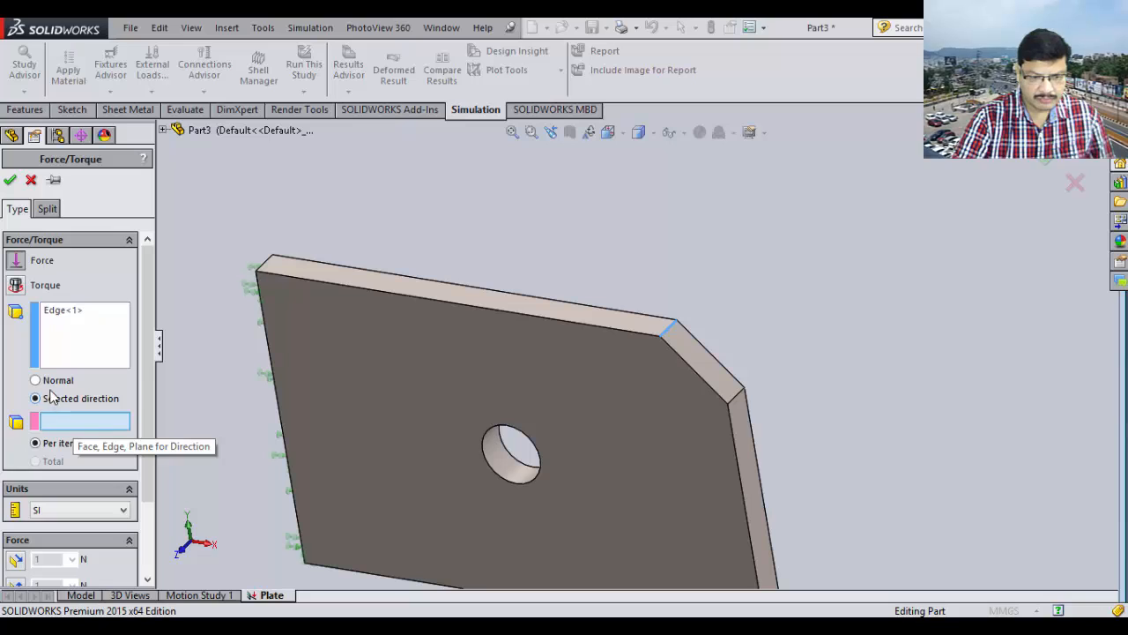
{"action": "left_click", "coordinate": [51, 382]}
{"action": "left_click", "coordinate": [58, 401]}
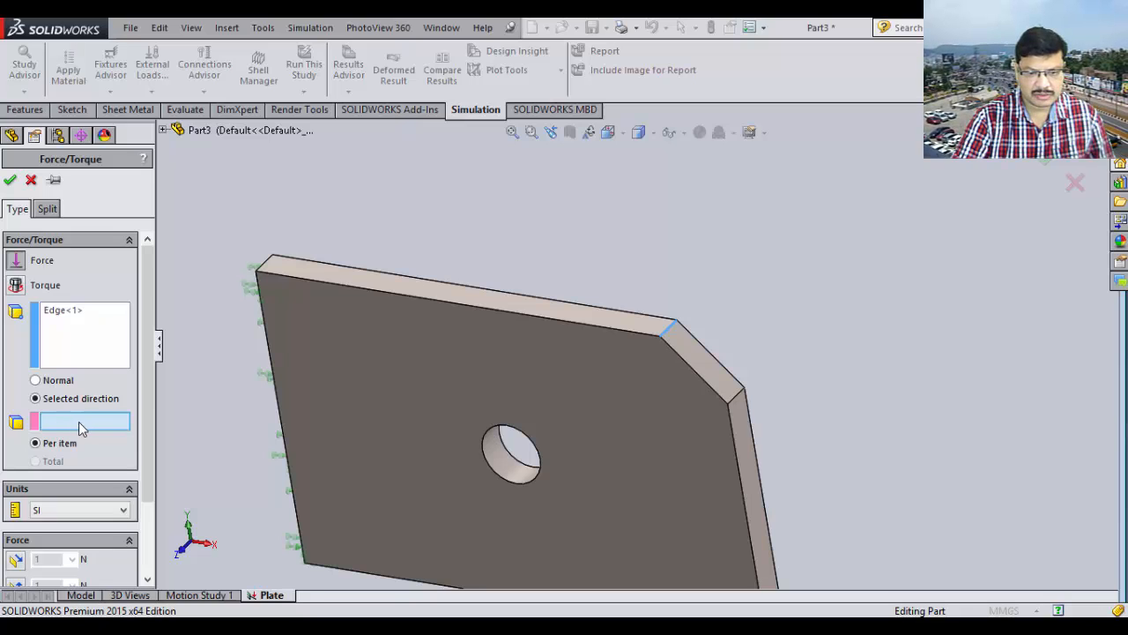
{"action": "left_click", "coordinate": [736, 447]}
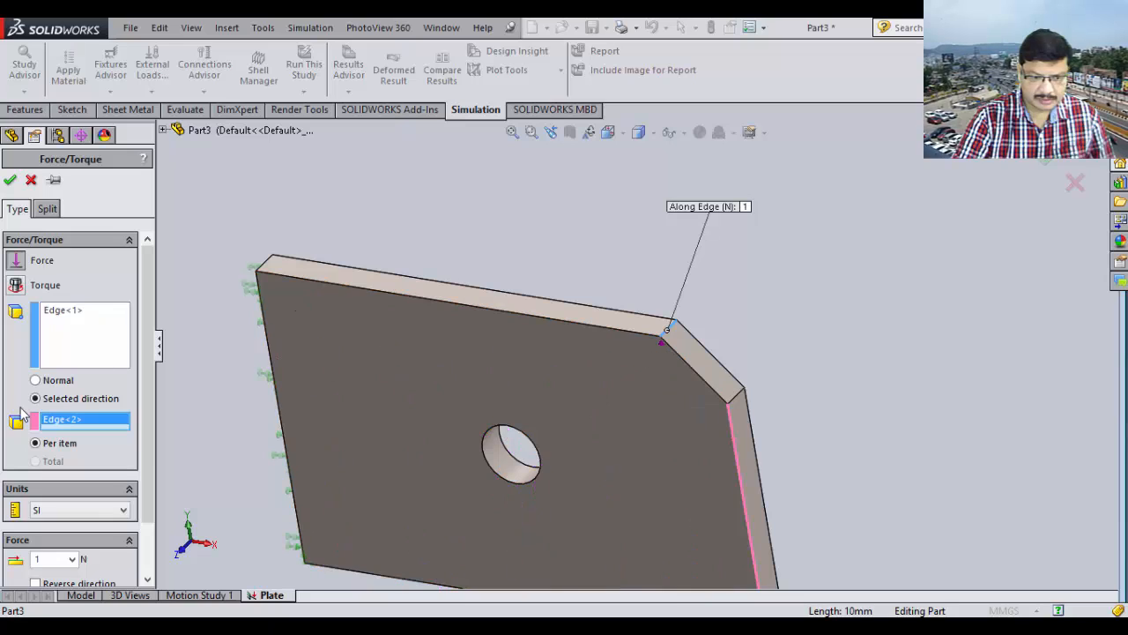
Reverse the force to point downward, set it to 1000 N and apply the load.
{"action": "scroll", "coordinate": [141, 344], "scroll_direction": "down", "scroll_amount": 2}
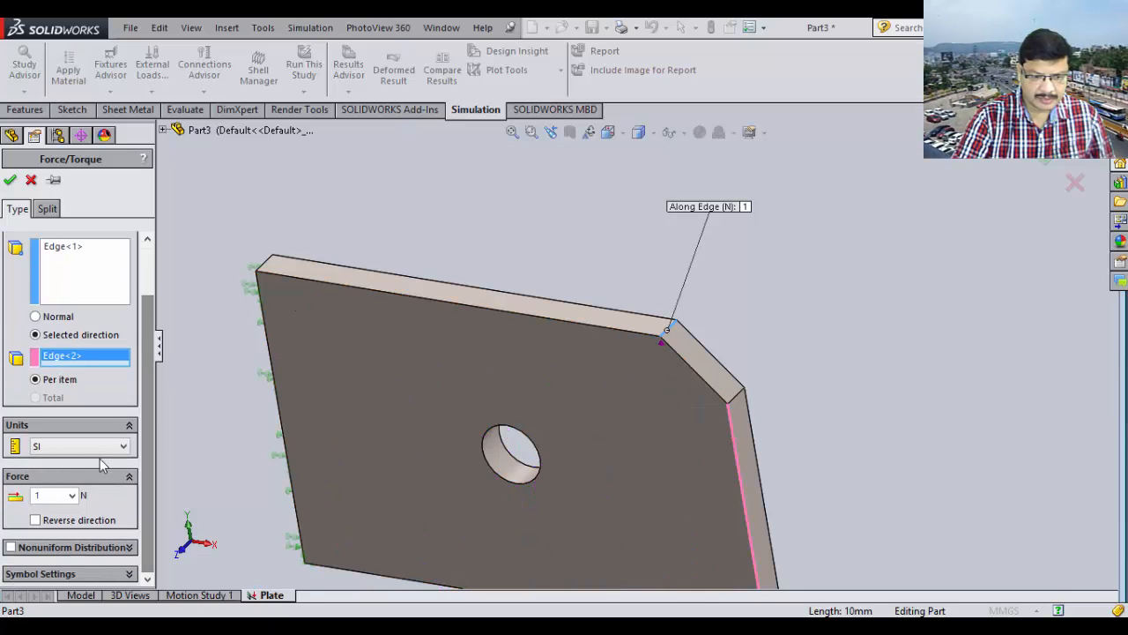
{"action": "left_click", "coordinate": [35, 520]}
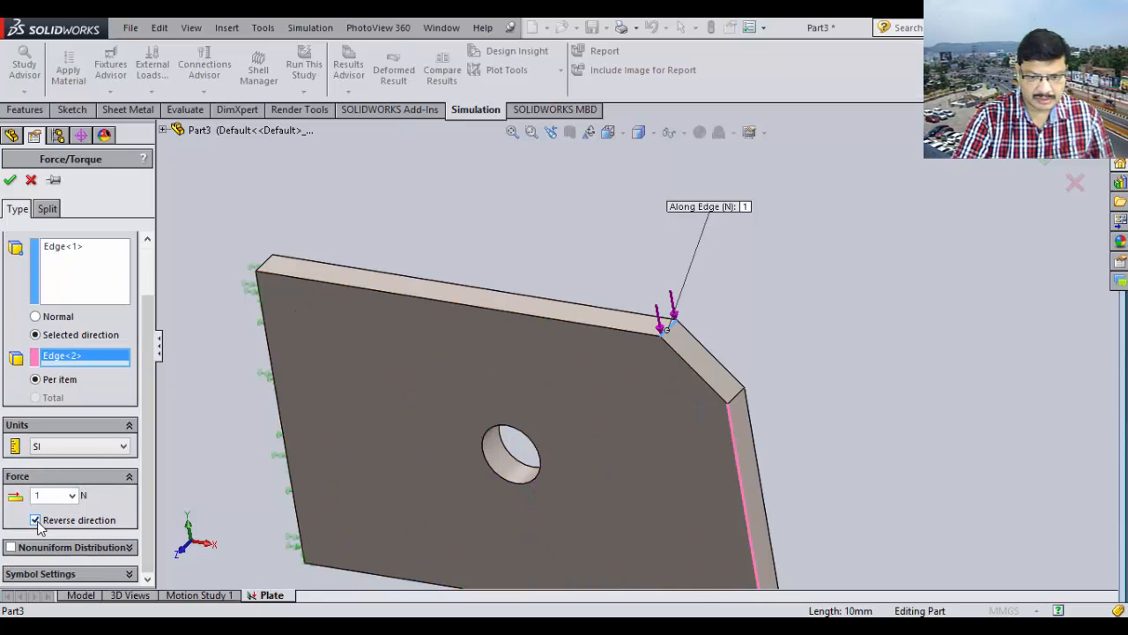
{"action": "left_click", "coordinate": [36, 520]}
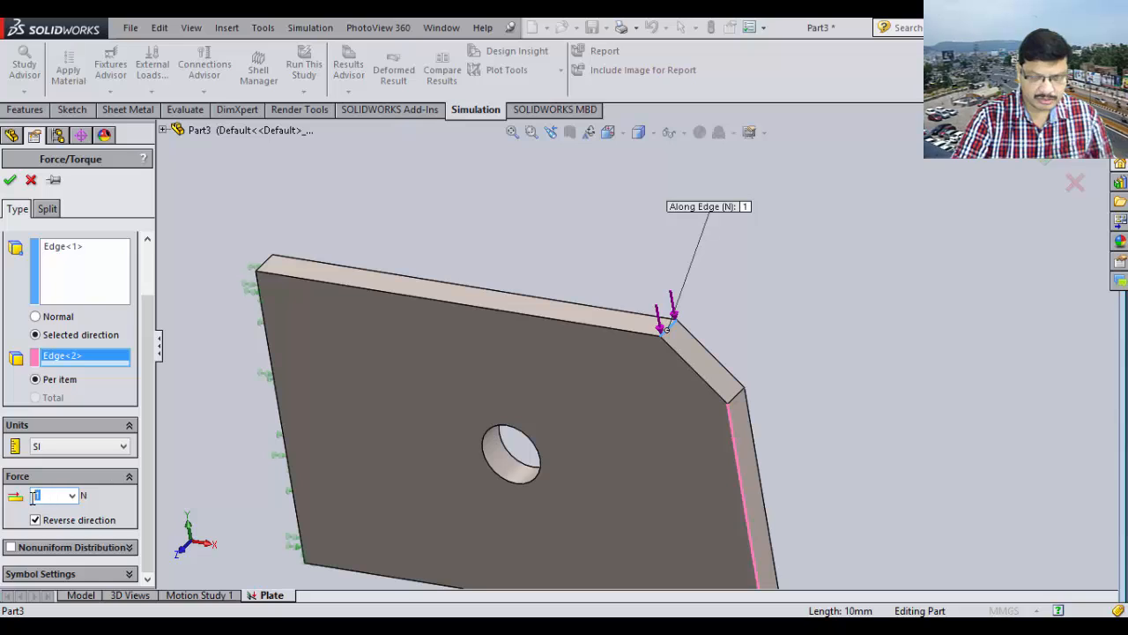
{"action": "type", "text": "1000"}
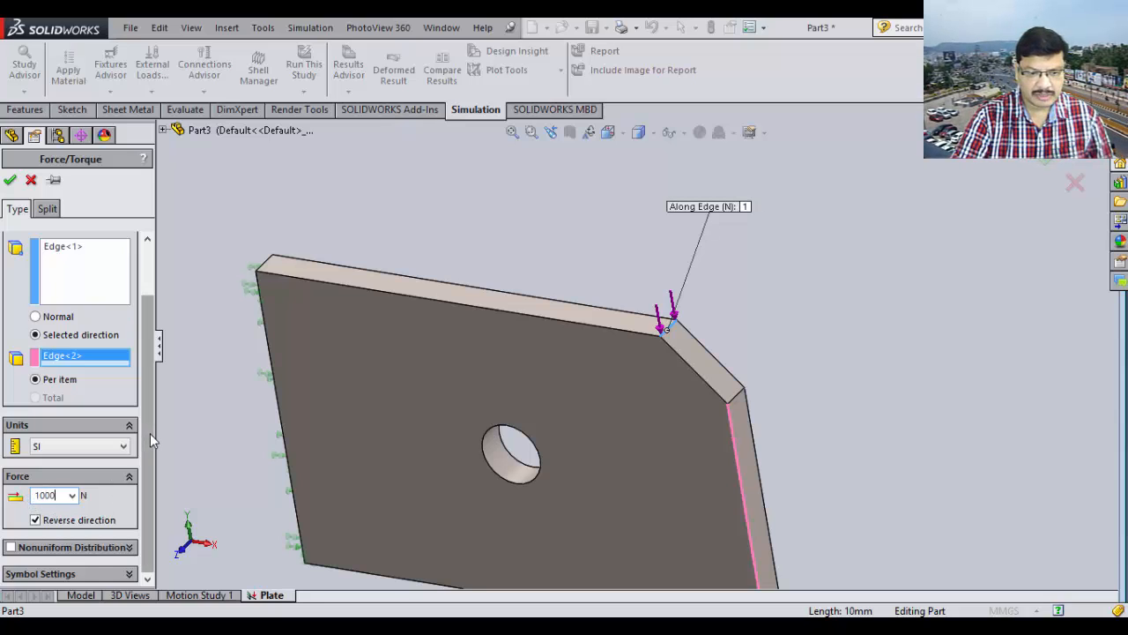
{"action": "left_click", "coordinate": [11, 181]}
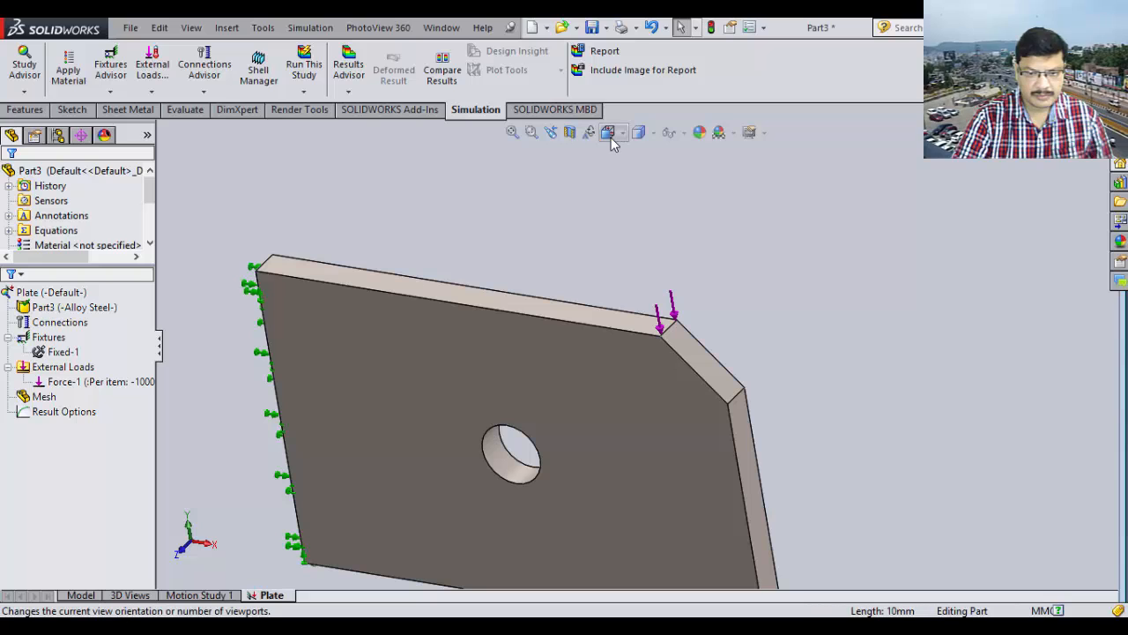
Create the plate's mesh with the mesh density set somewhat finer than the midpoint between Coarse and Fine.
{"action": "left_click", "coordinate": [569, 132]}
{"action": "left_click", "coordinate": [679, 178]}
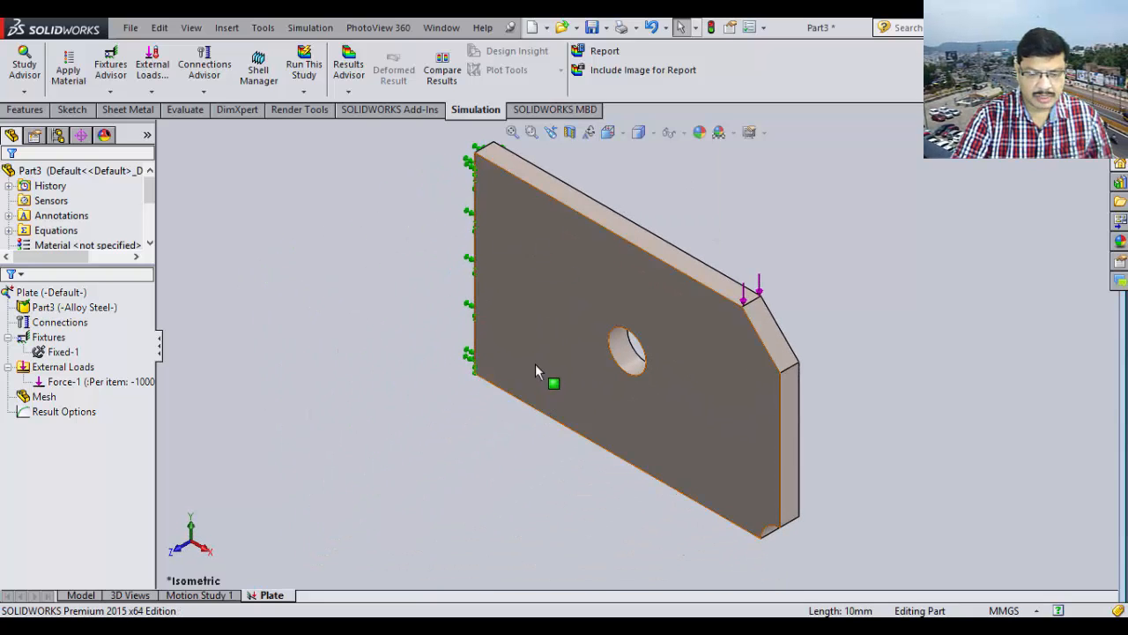
{"action": "left_click", "coordinate": [460, 337]}
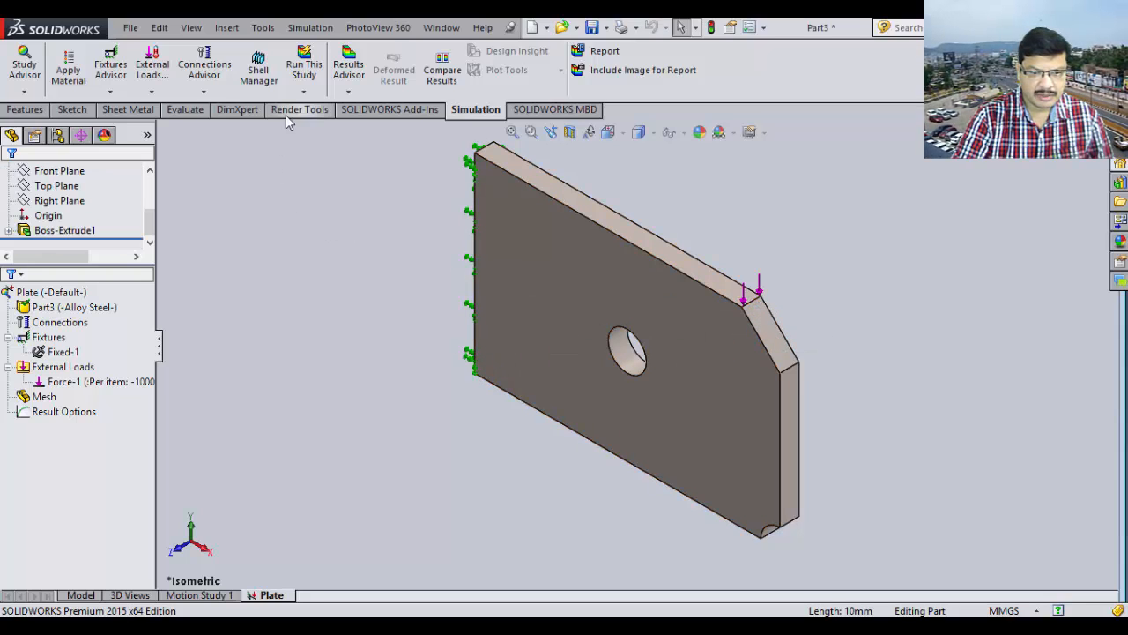
{"action": "left_click", "coordinate": [304, 91]}
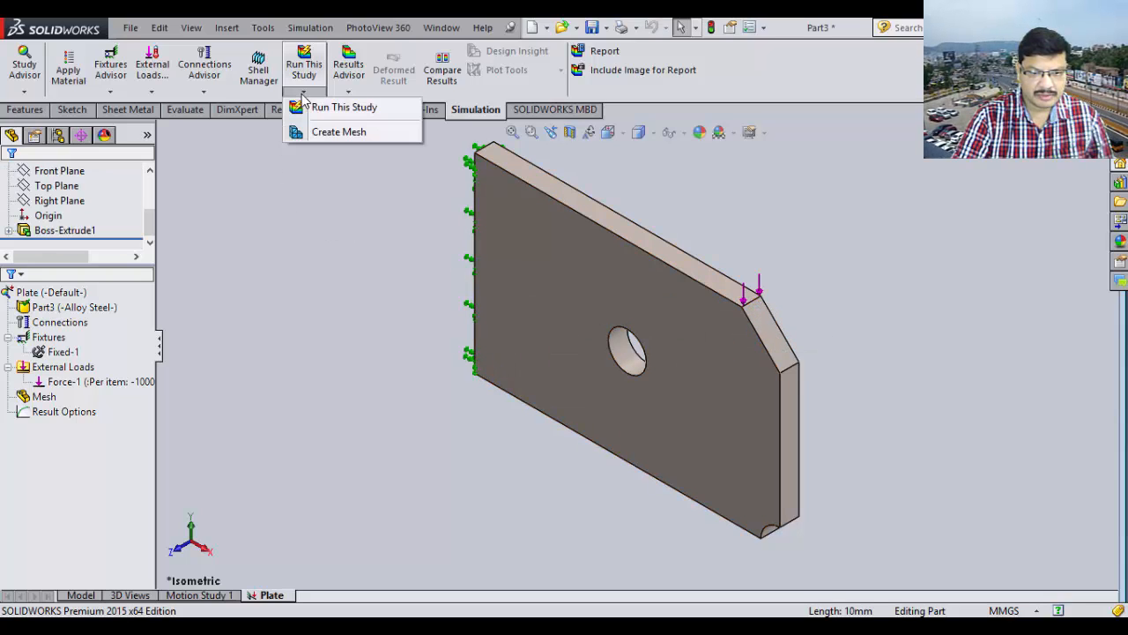
{"action": "left_click", "coordinate": [338, 134]}
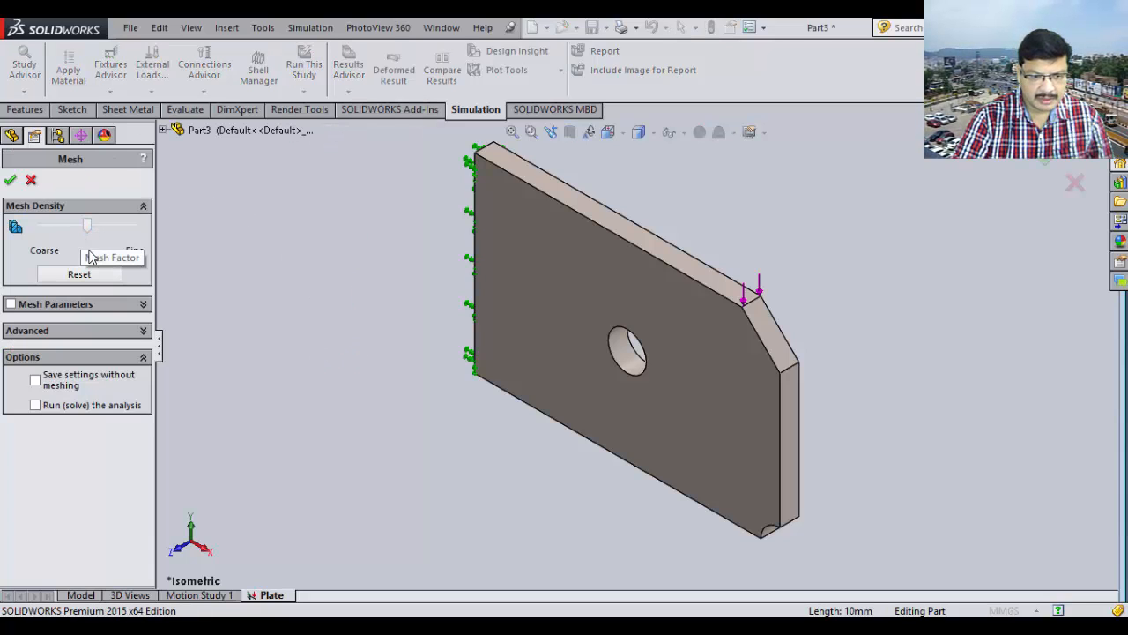
{"action": "left_click_drag", "start_coordinate": [88, 232], "coordinate": [106, 231]}
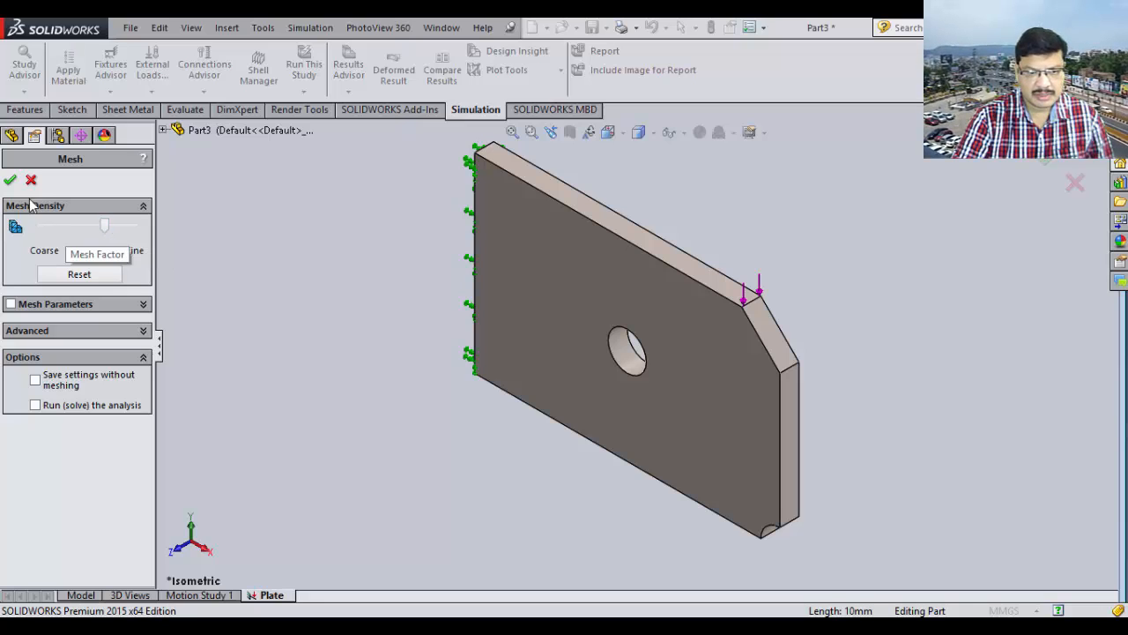
{"action": "left_click", "coordinate": [7, 182]}
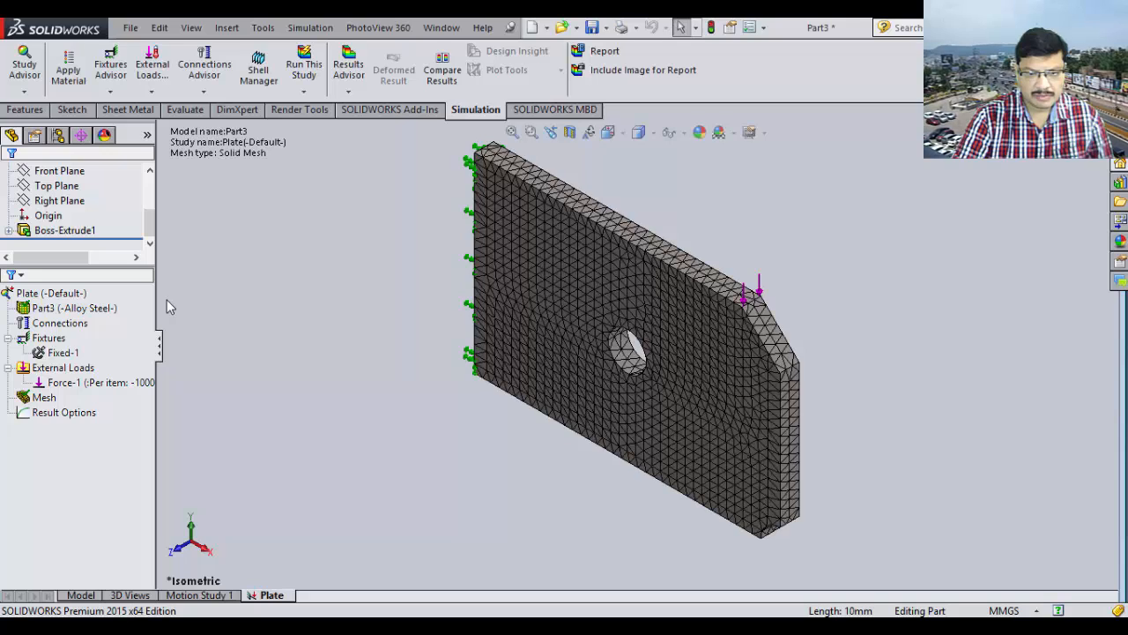
Run the Plate static study to solve for its results.
{"action": "left_click", "coordinate": [304, 91]}
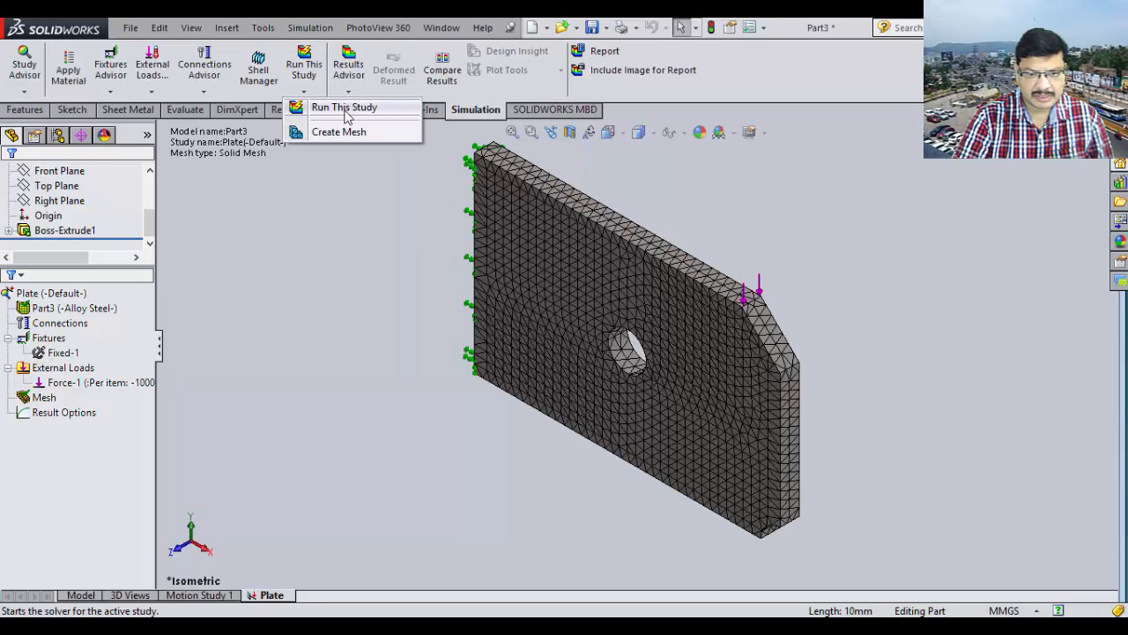
{"action": "left_click", "coordinate": [345, 109]}
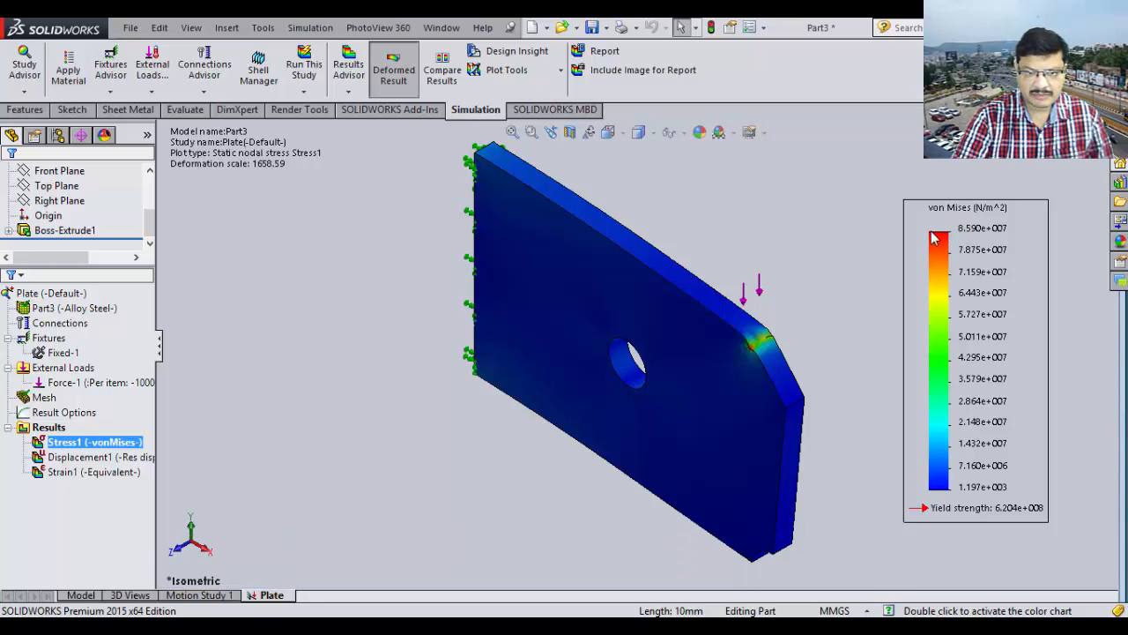
Create a Factor of Safety plot for all bodies of the plate using the Max von Mises Stress criterion.
{"action": "left_click", "coordinate": [348, 93]}
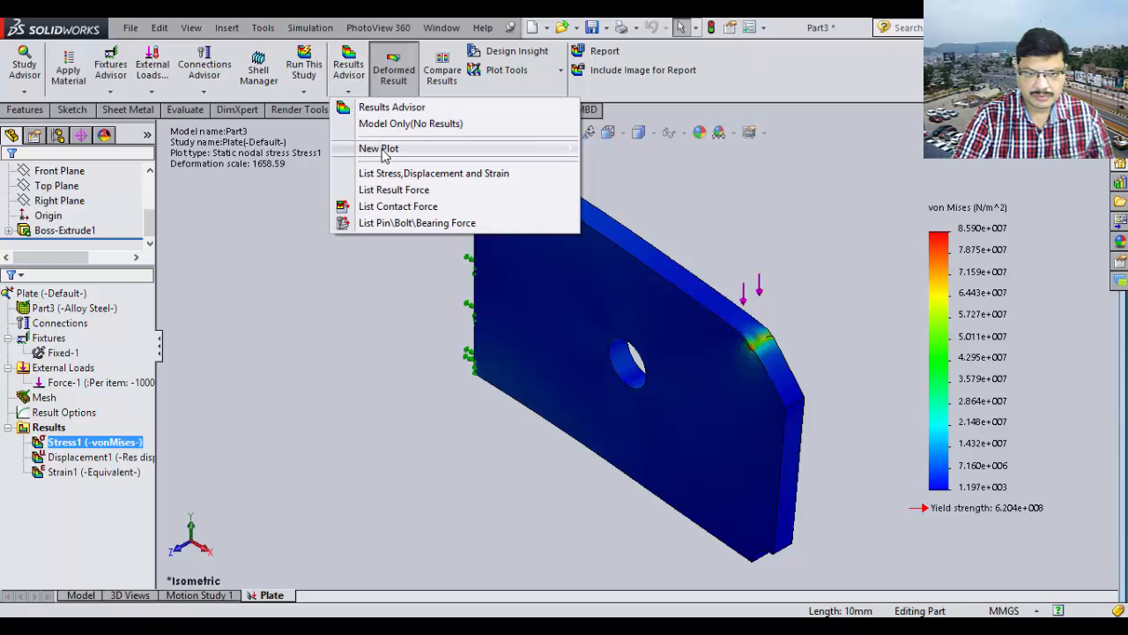
{"action": "mouse_move", "coordinate": [384, 156]}
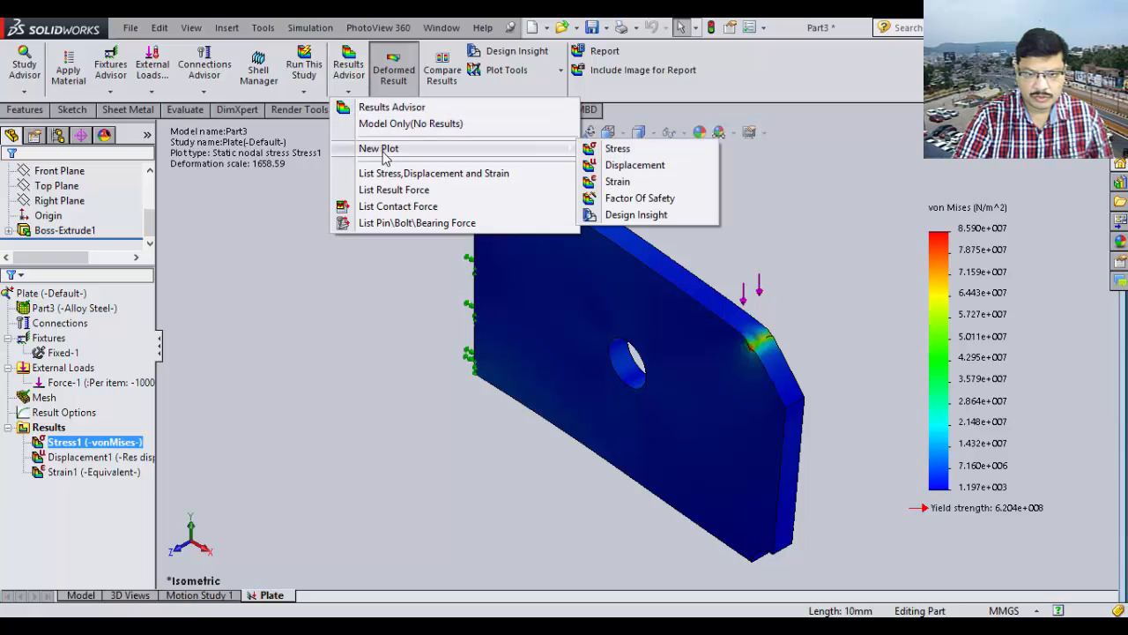
{"action": "left_click", "coordinate": [627, 200]}
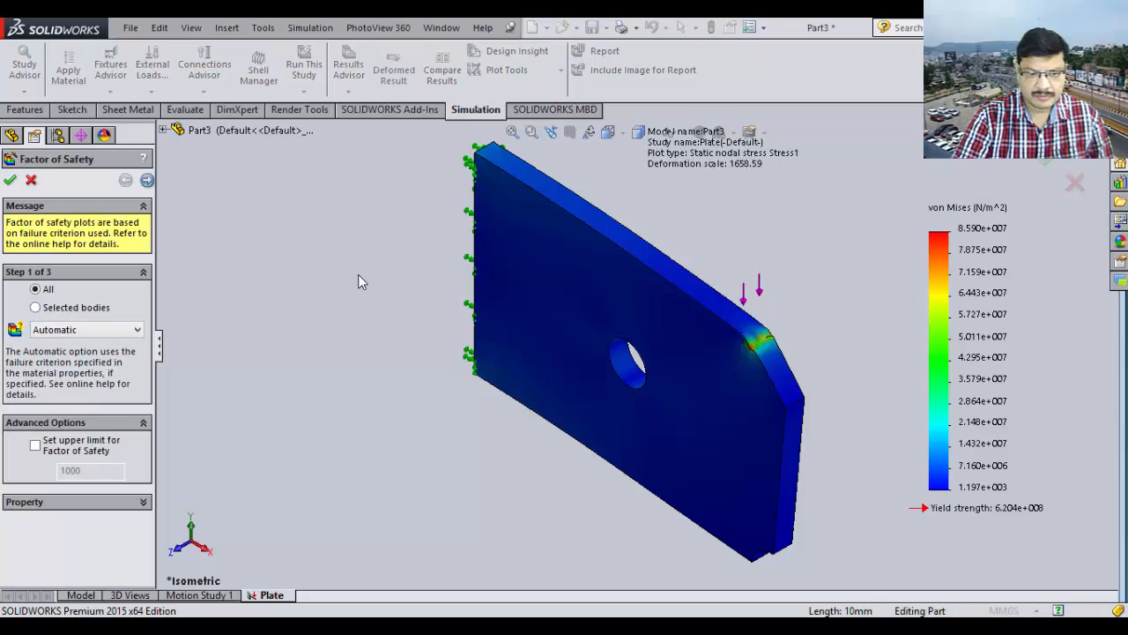
{"action": "left_click", "coordinate": [94, 330]}
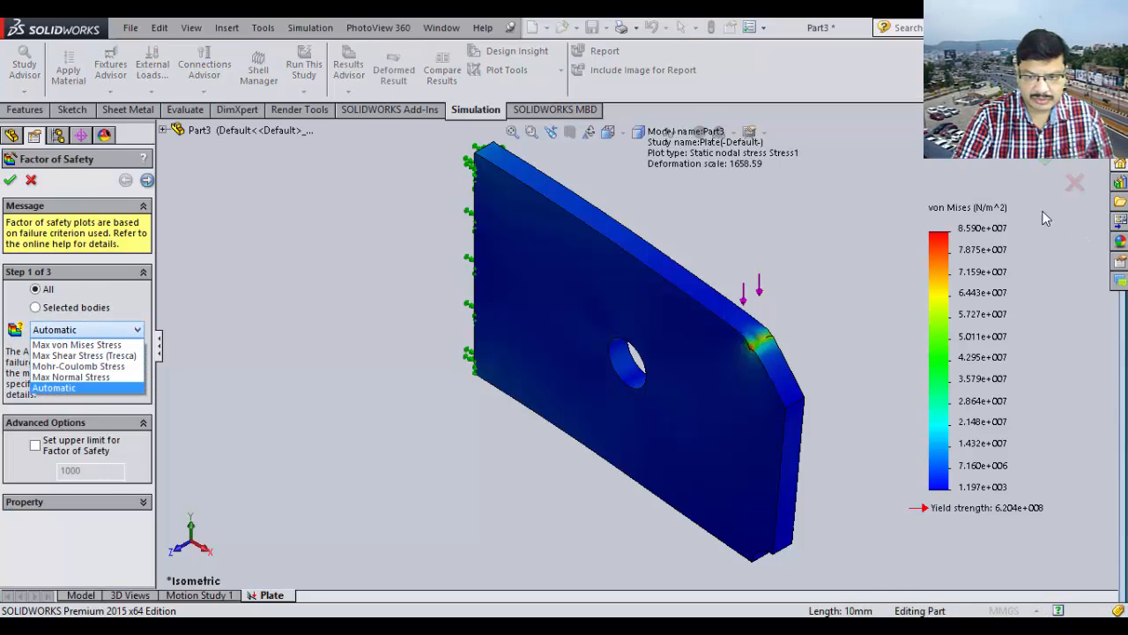
{"action": "left_click", "coordinate": [108, 345]}
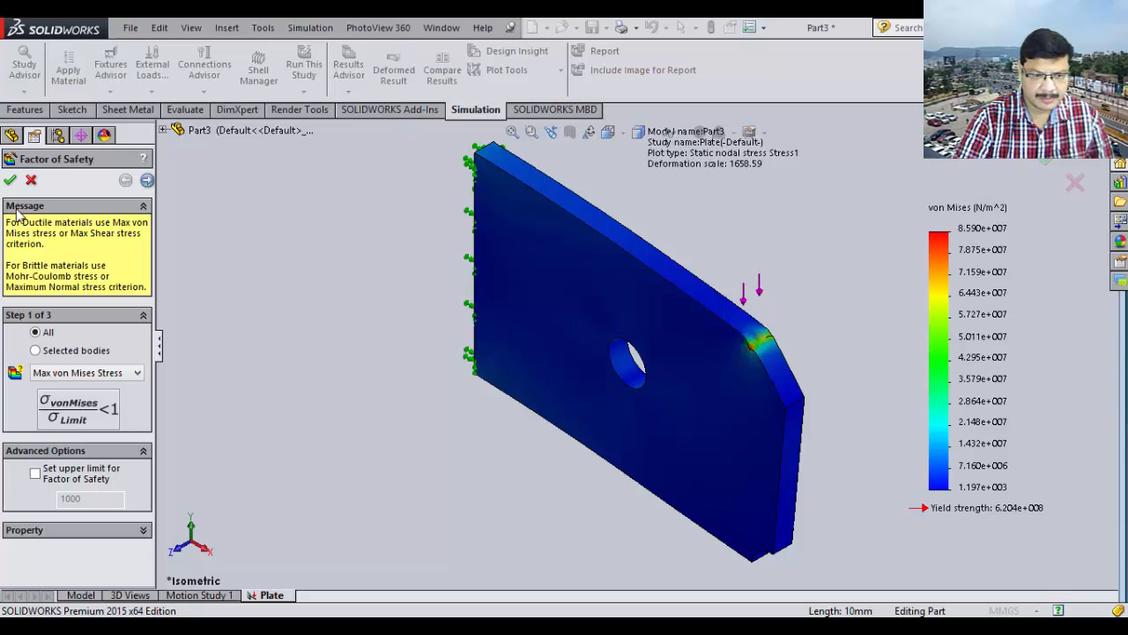
{"action": "left_click", "coordinate": [10, 182]}
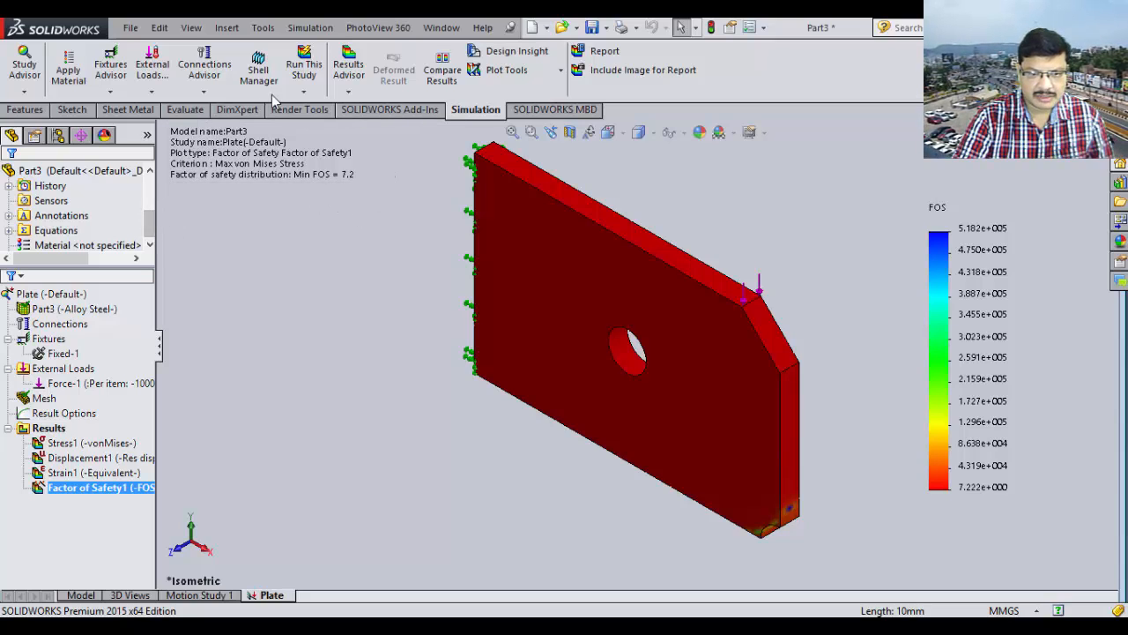
Remesh the plate with the mesh density about three-quarters of the way from Coarse to Fine and rerun the Plate study.
{"action": "left_click", "coordinate": [306, 94]}
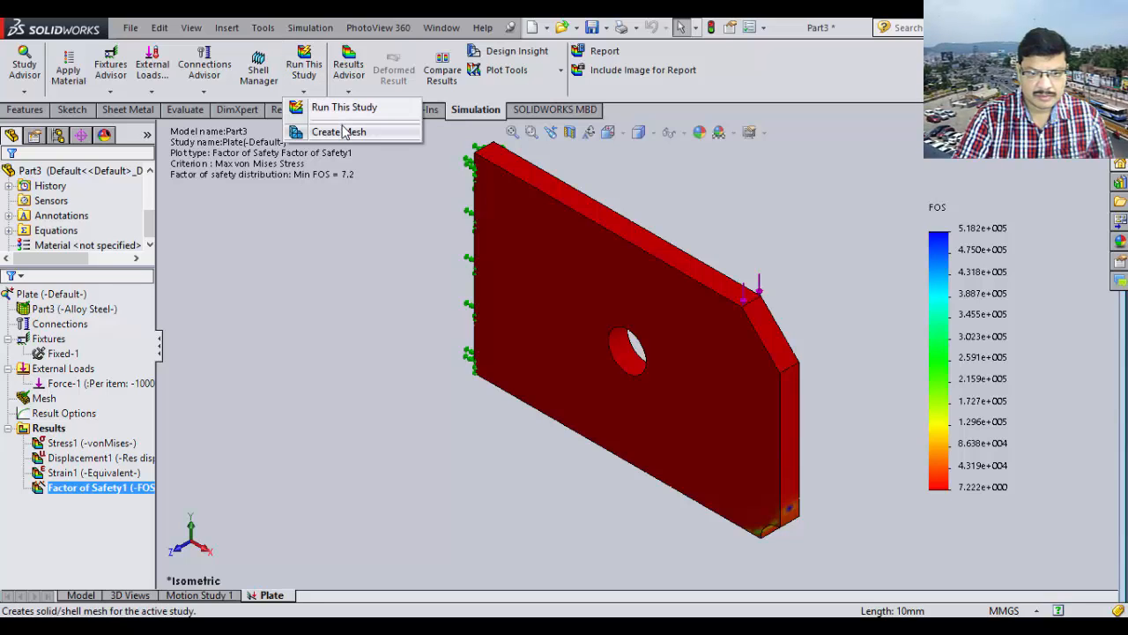
{"action": "left_click", "coordinate": [348, 132]}
{"action": "left_click", "coordinate": [590, 360]}
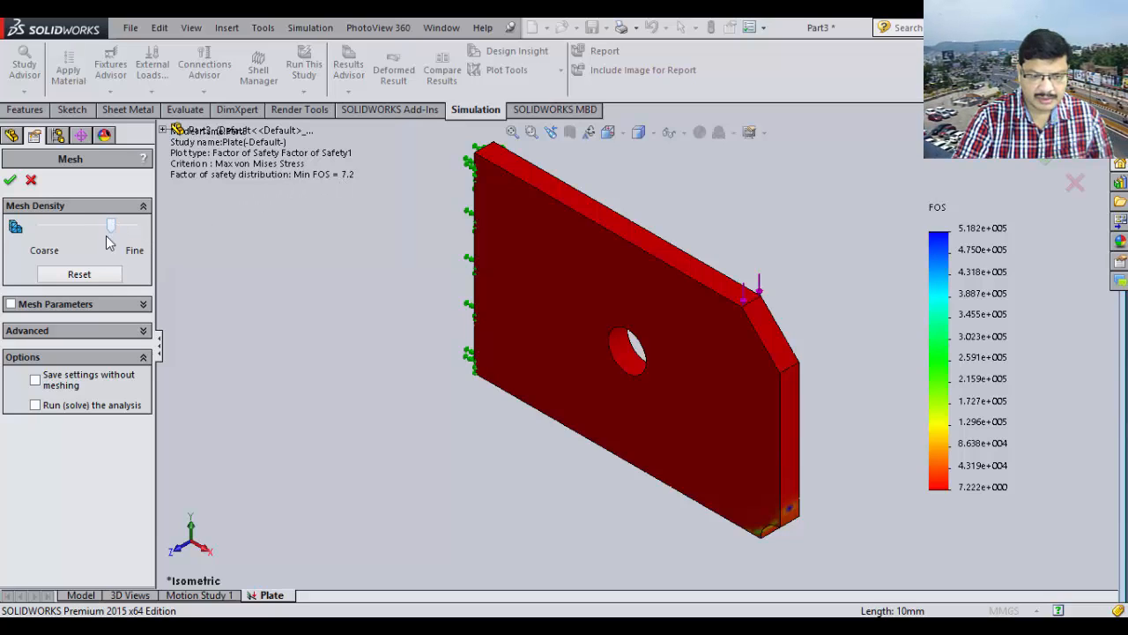
{"action": "left_click", "coordinate": [11, 181]}
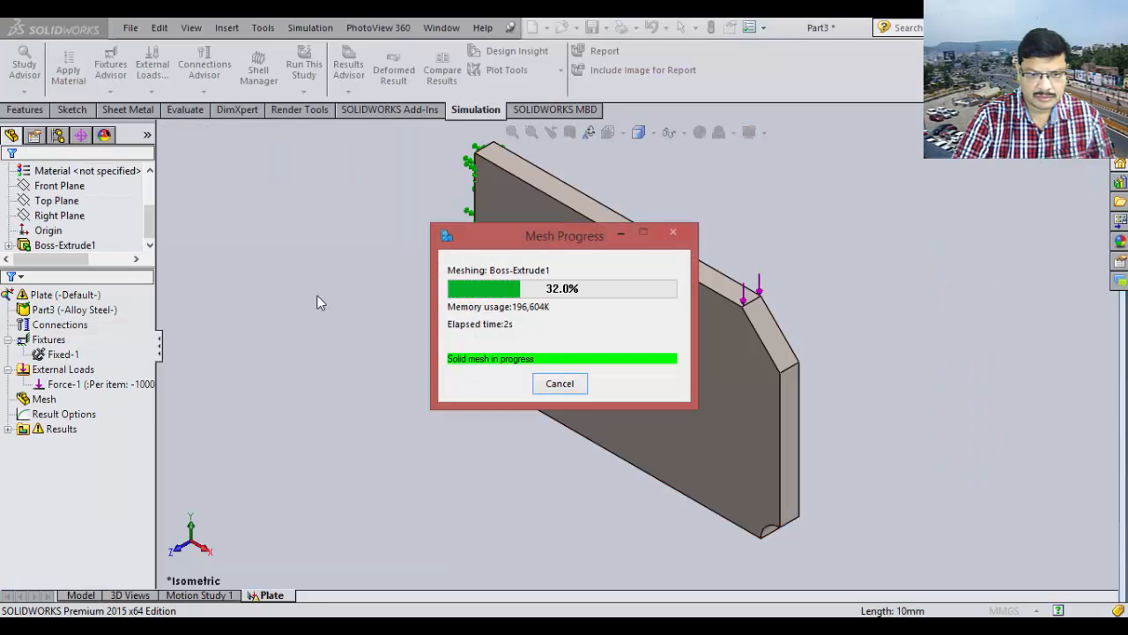
{"action": "left_click", "coordinate": [304, 91]}
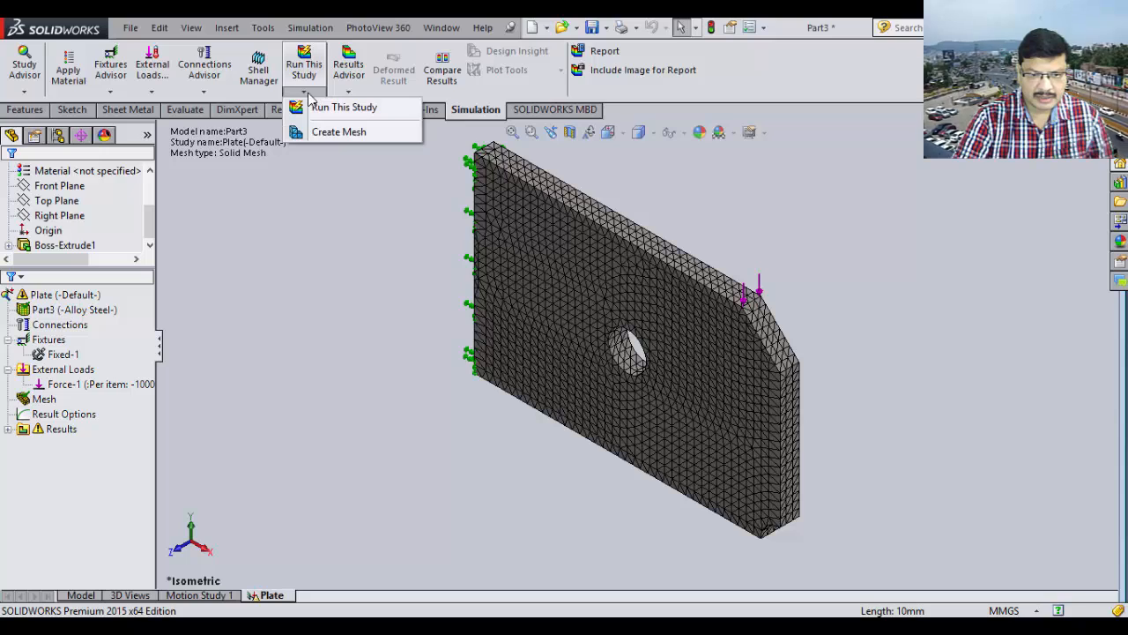
{"action": "left_click", "coordinate": [310, 106]}
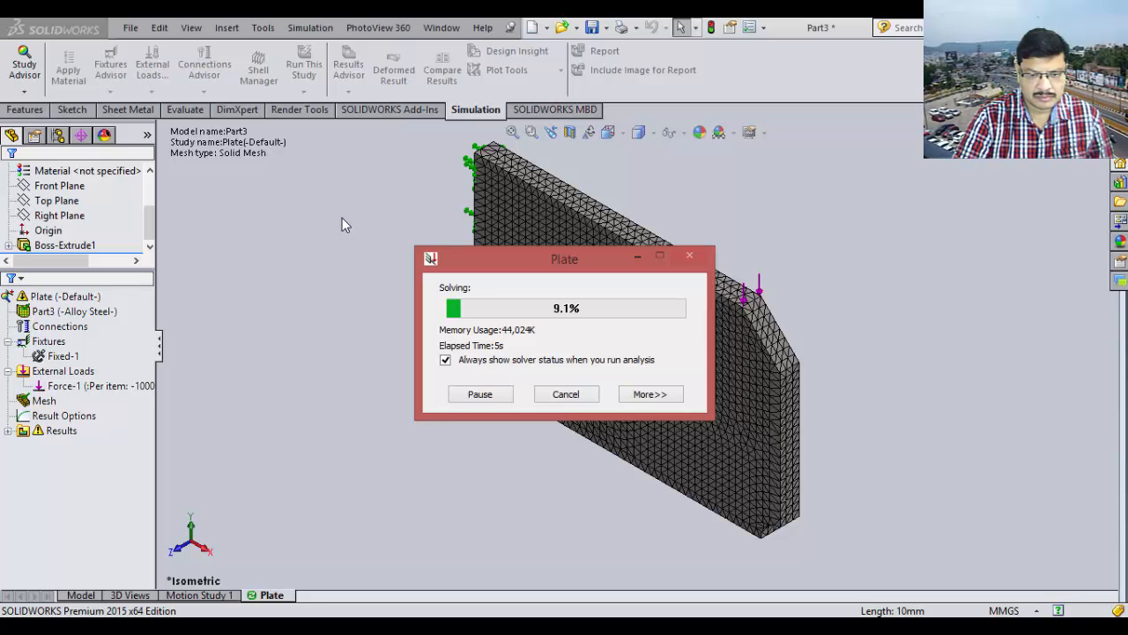
Create another Factor of Safety plot with the Max von Mises Stress criterion from the results of the remeshed plate.
{"action": "left_click", "coordinate": [349, 92]}
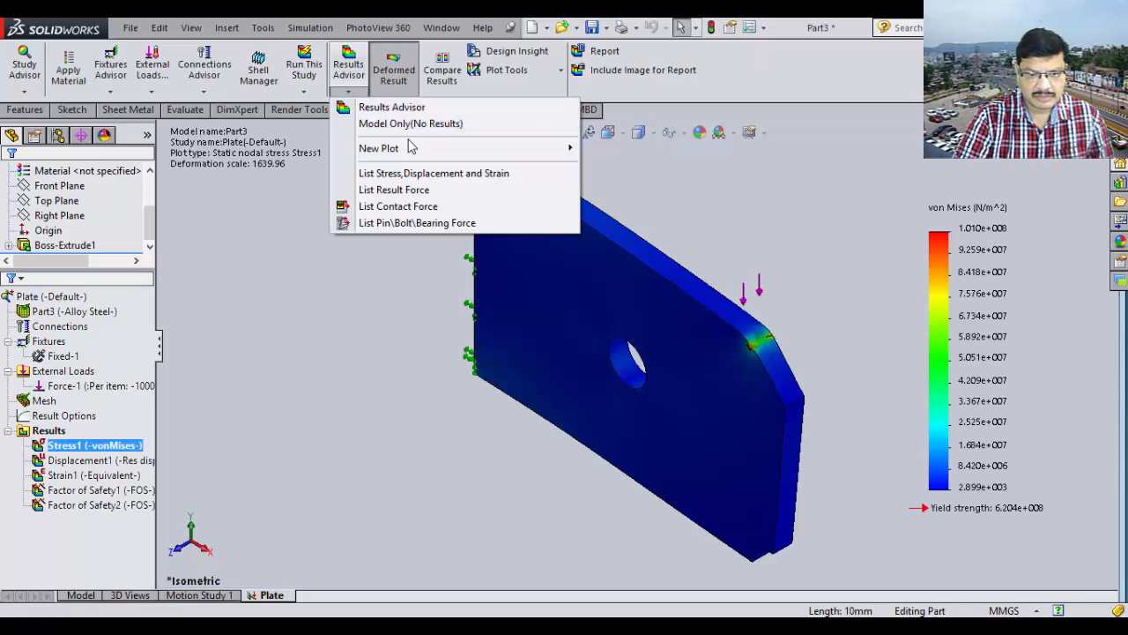
{"action": "mouse_move", "coordinate": [437, 150]}
{"action": "left_click", "coordinate": [640, 197]}
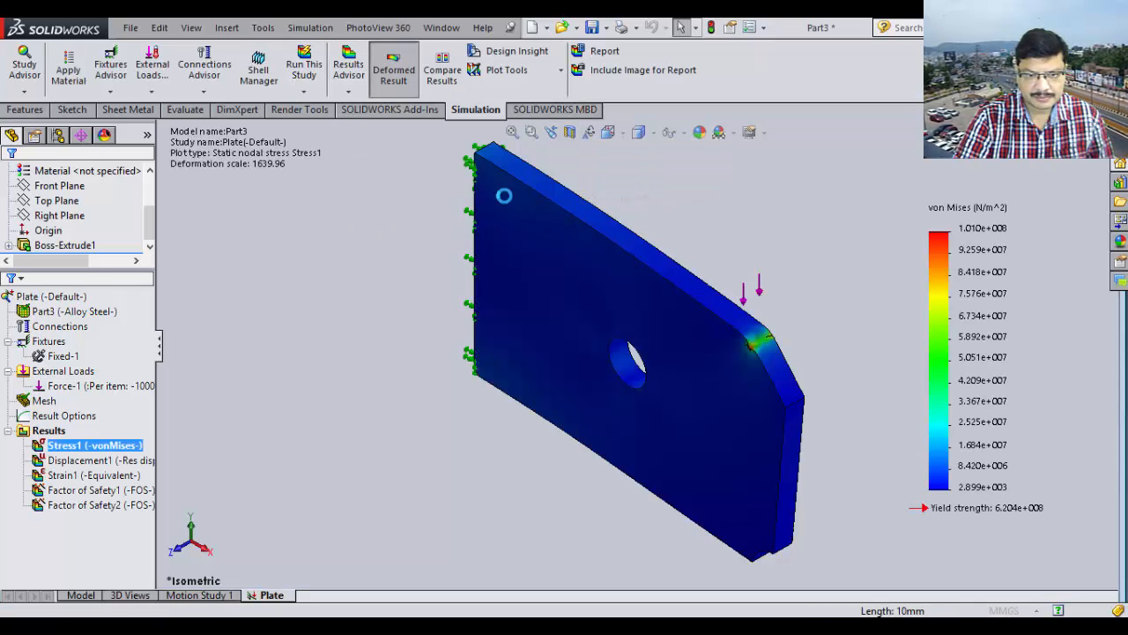
{"action": "left_click", "coordinate": [84, 330]}
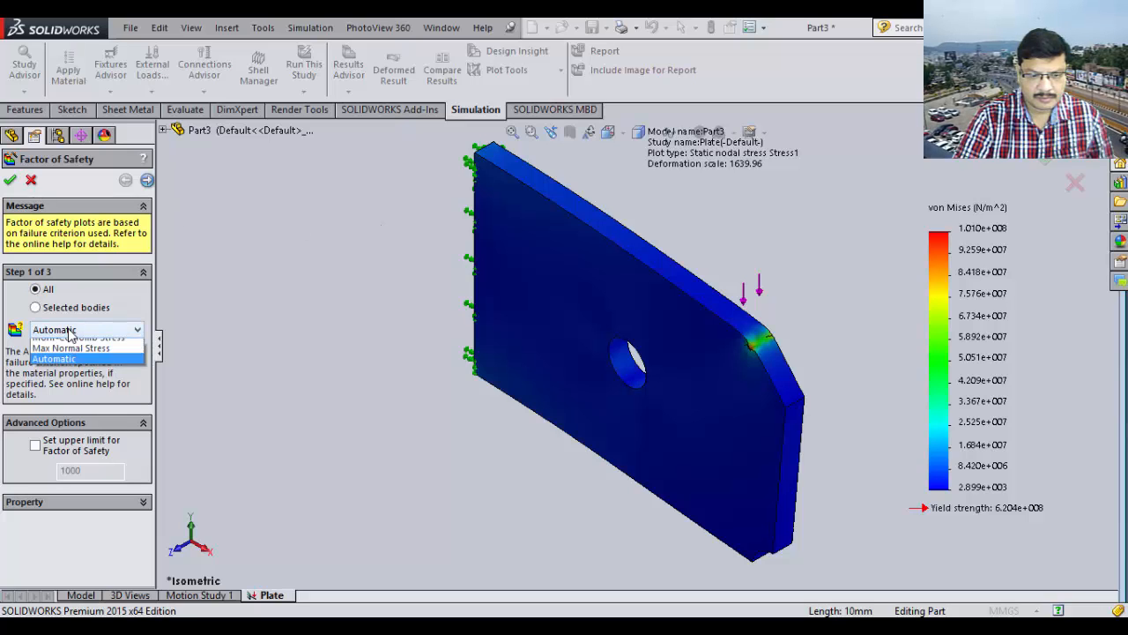
{"action": "left_click", "coordinate": [67, 343]}
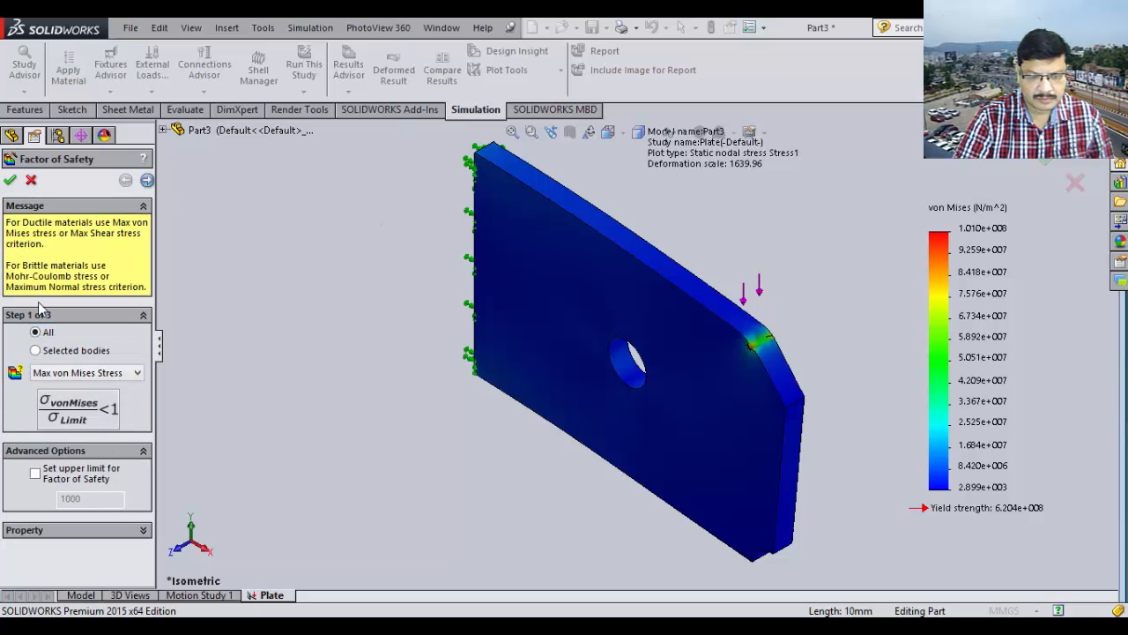
{"action": "left_click", "coordinate": [11, 180]}
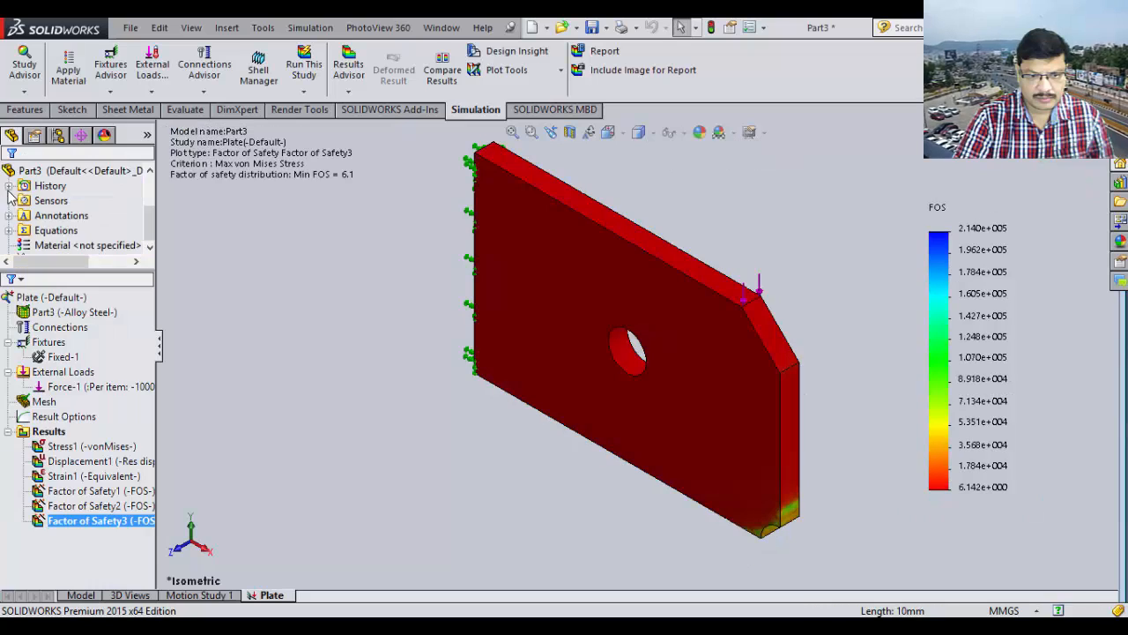
{"action": "scroll", "coordinate": [53, 212], "scroll_direction": "down", "scroll_amount": 2}
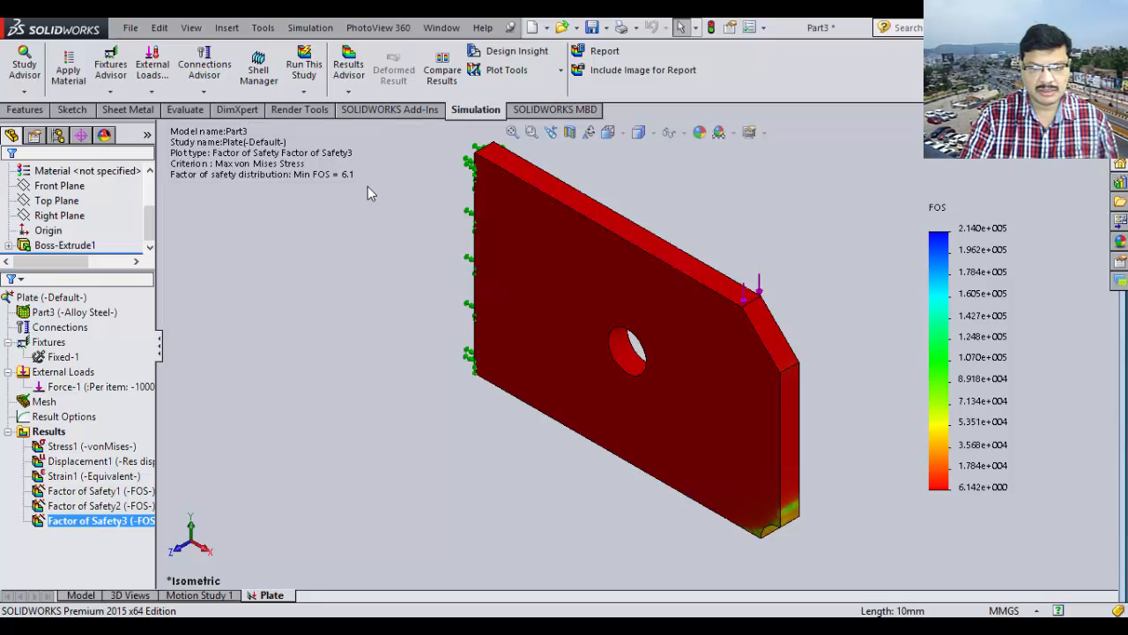
Remesh the plate once more with an adjusted mesh density, accepting deletion of the existing results, and solve the Plate study again.
{"action": "left_click", "coordinate": [350, 93]}
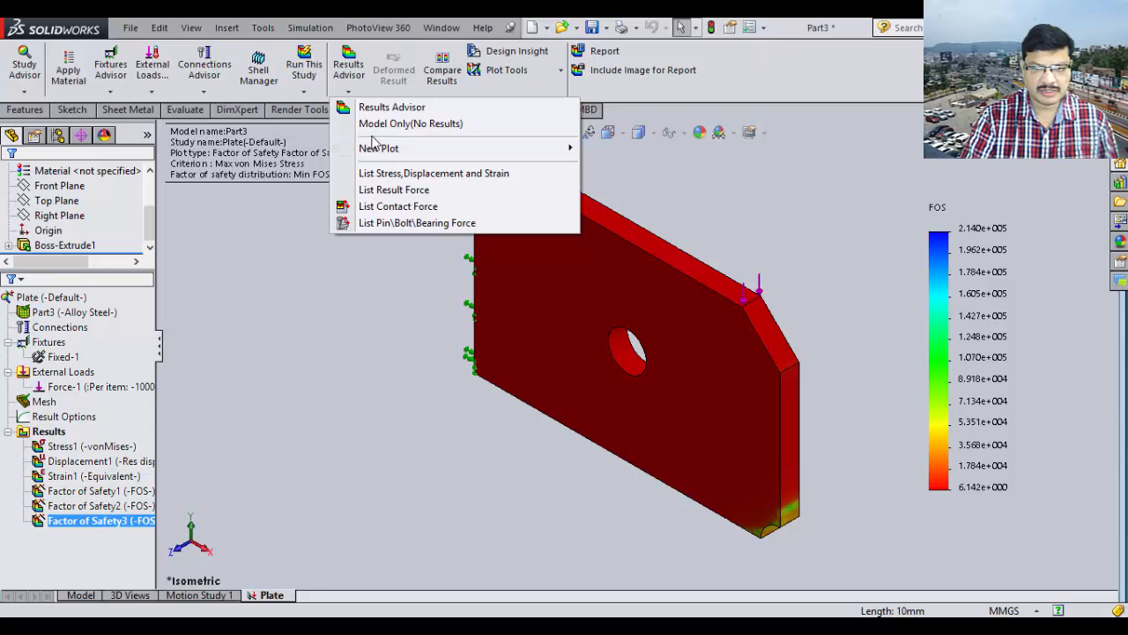
{"action": "left_click", "coordinate": [305, 92]}
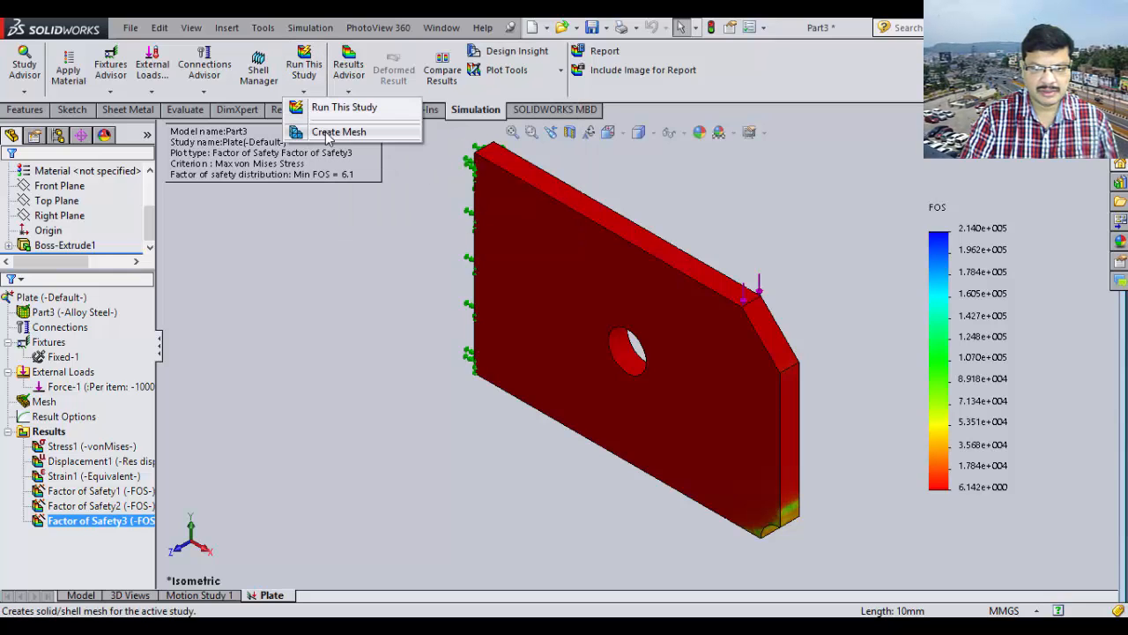
{"action": "left_click", "coordinate": [330, 136]}
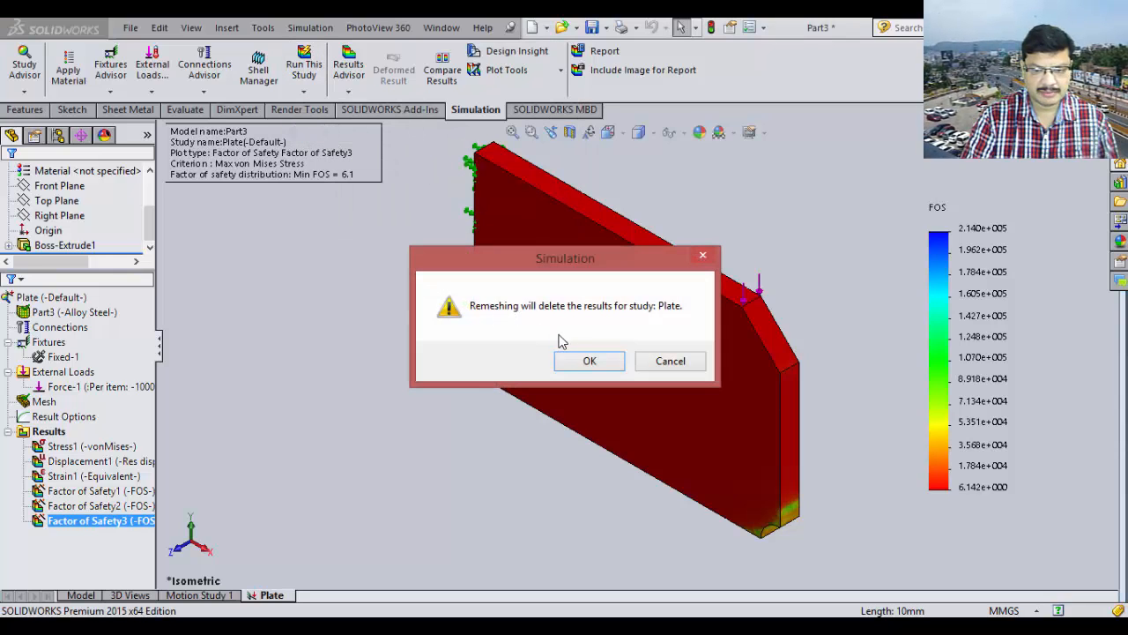
{"action": "left_click", "coordinate": [587, 360]}
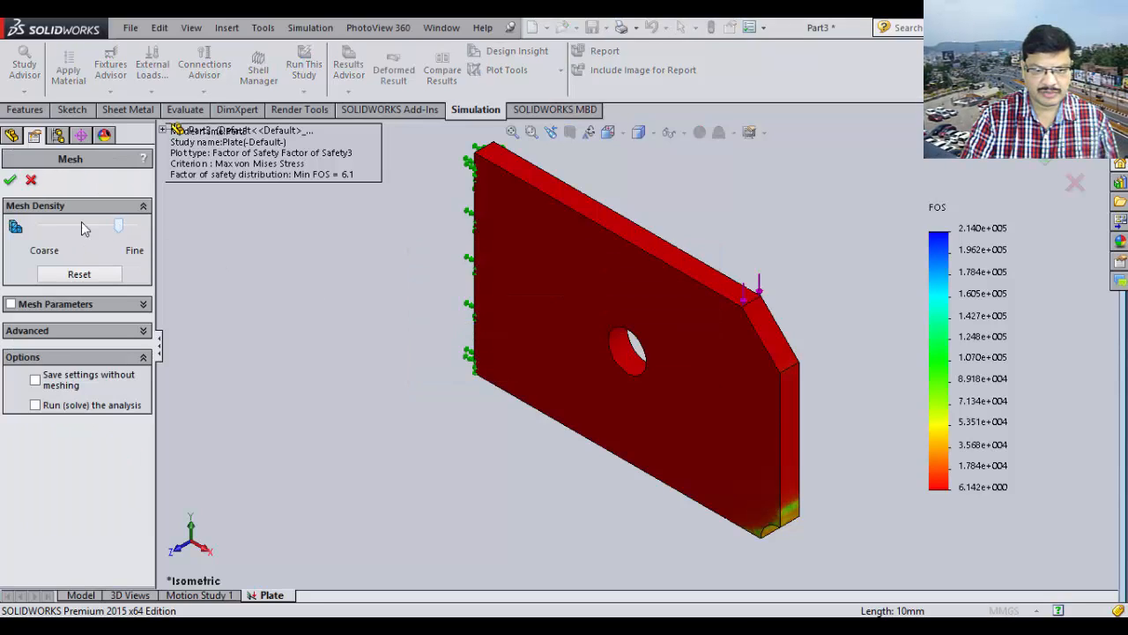
{"action": "left_click", "coordinate": [11, 180]}
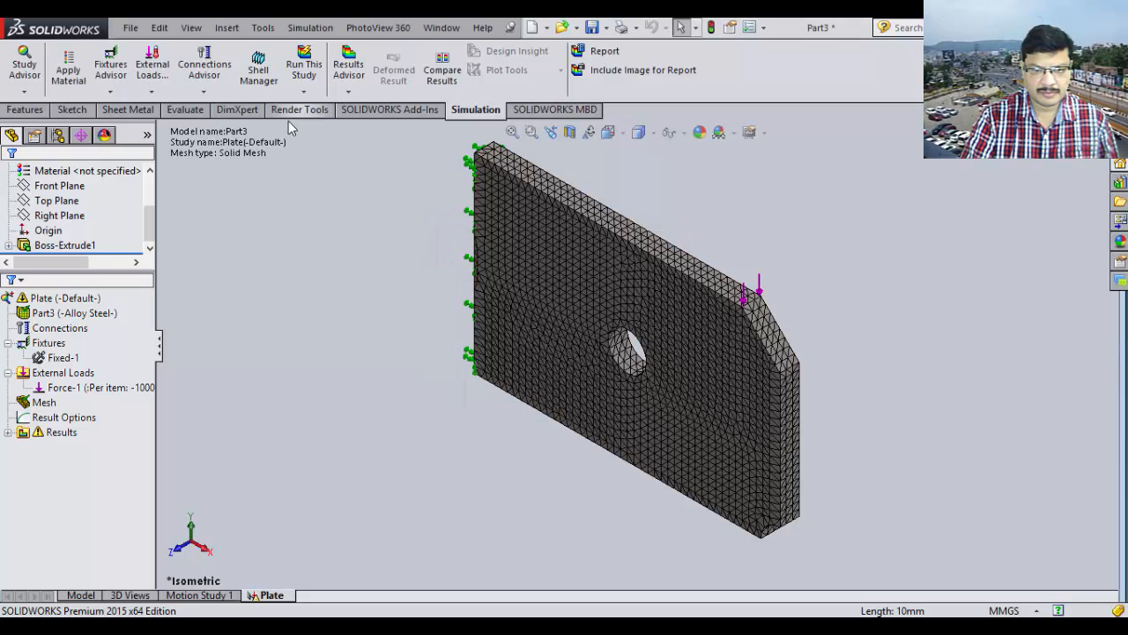
{"action": "left_click", "coordinate": [304, 92]}
{"action": "left_click", "coordinate": [340, 106]}
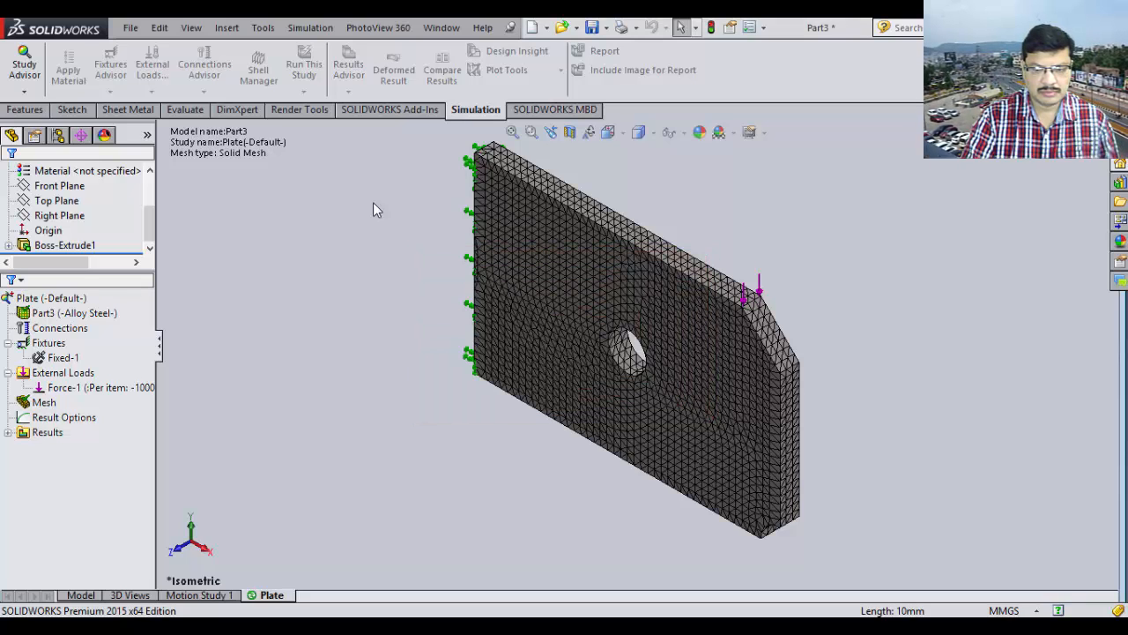
{"action": "left_click", "coordinate": [304, 90]}
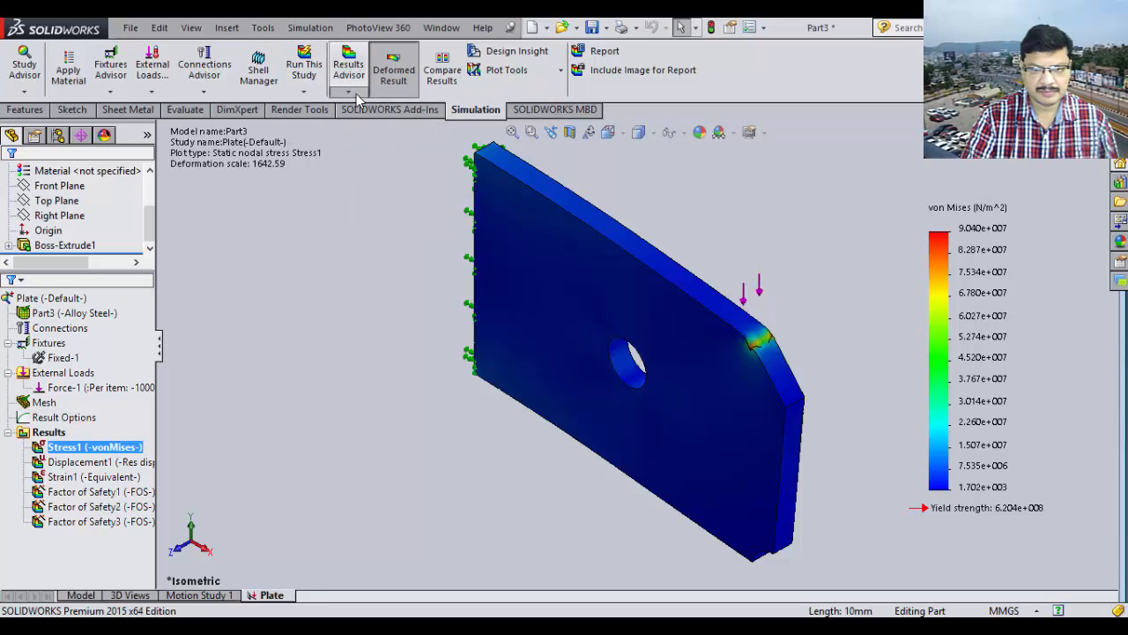
Add a Factor of Safety plot for the latest mesh and solution, using Max von Mises Stress as the failure criterion.
{"action": "left_click", "coordinate": [348, 90]}
{"action": "mouse_move", "coordinate": [487, 150]}
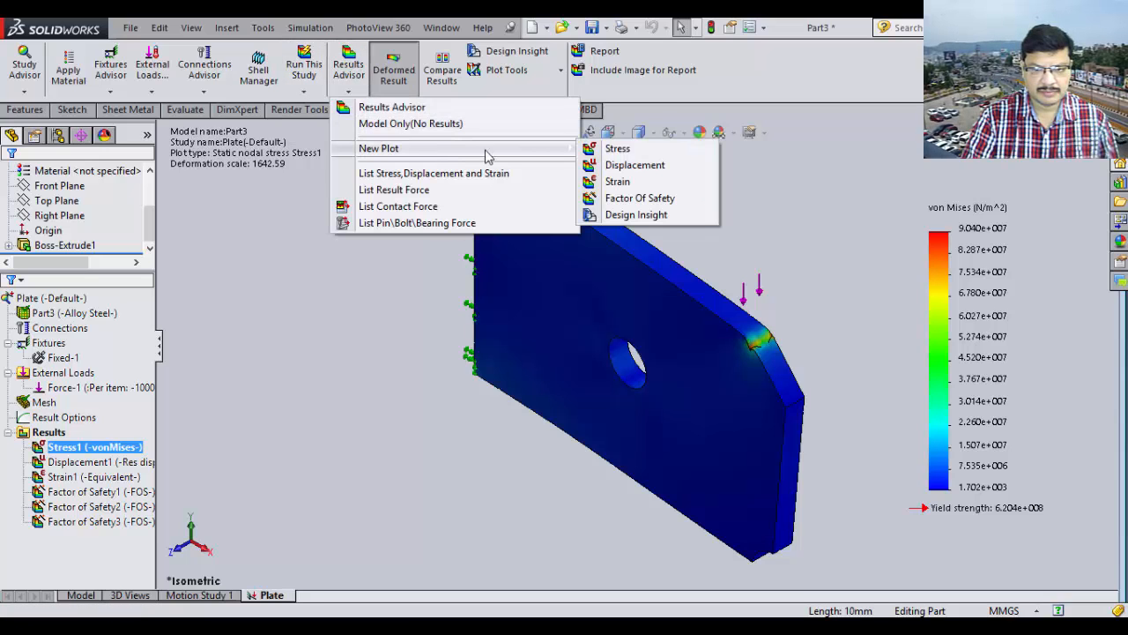
{"action": "left_click", "coordinate": [617, 195]}
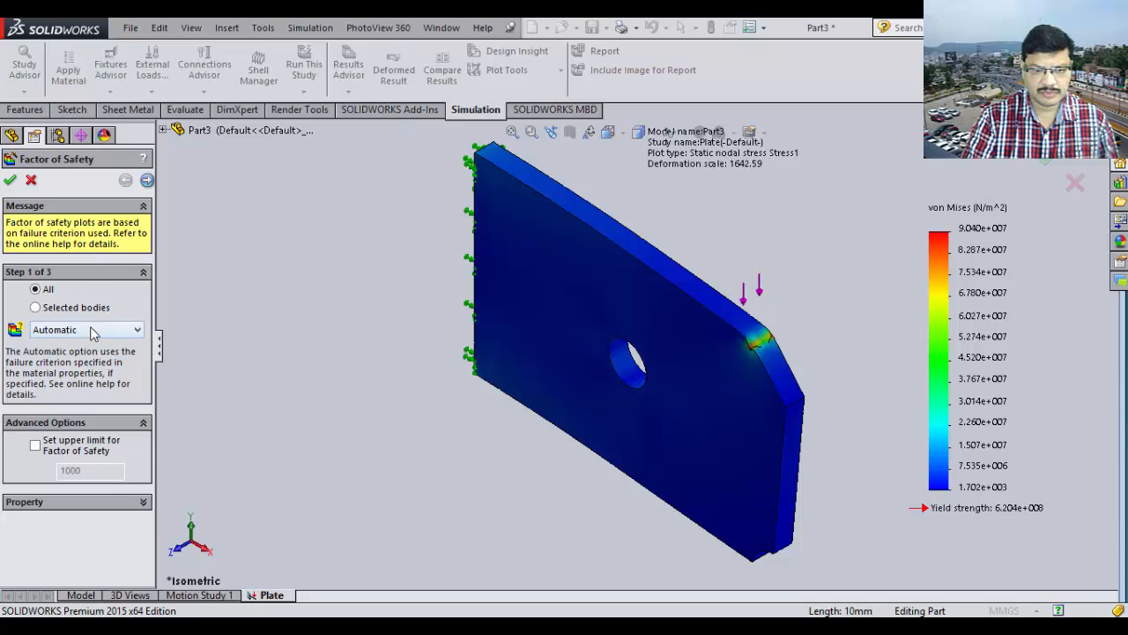
{"action": "left_click", "coordinate": [91, 331]}
{"action": "left_click", "coordinate": [77, 342]}
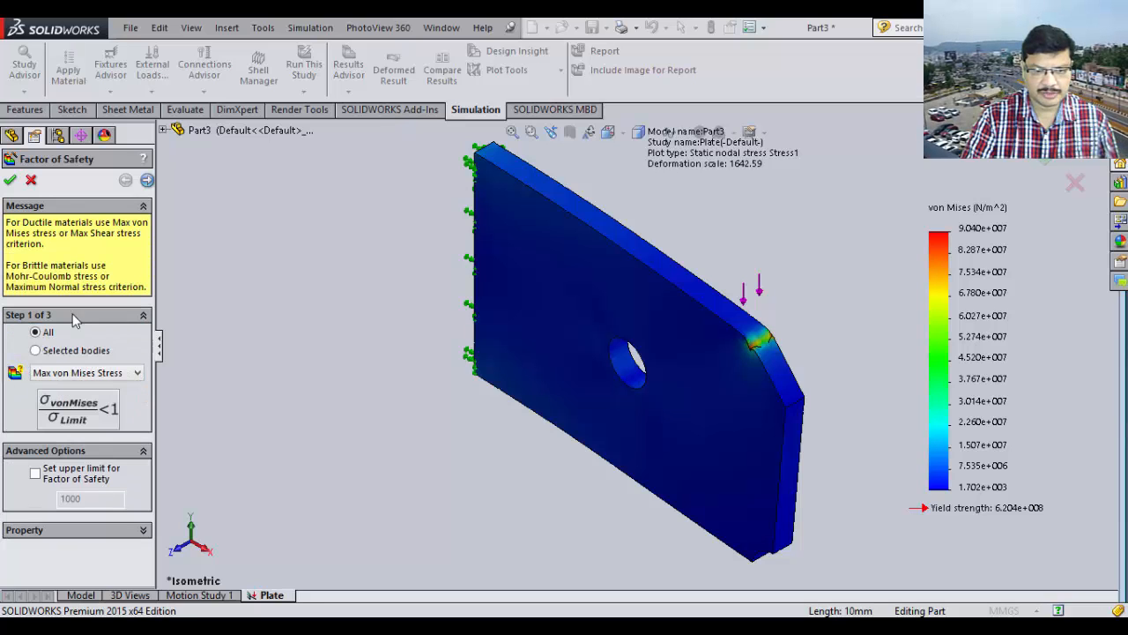
{"action": "left_click", "coordinate": [11, 180]}
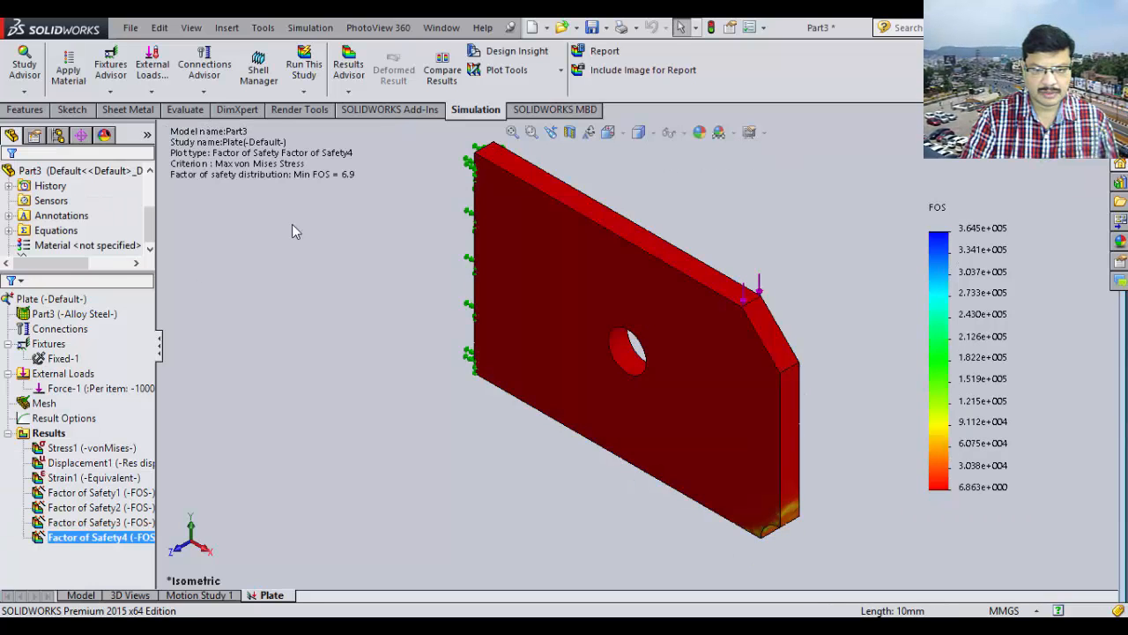